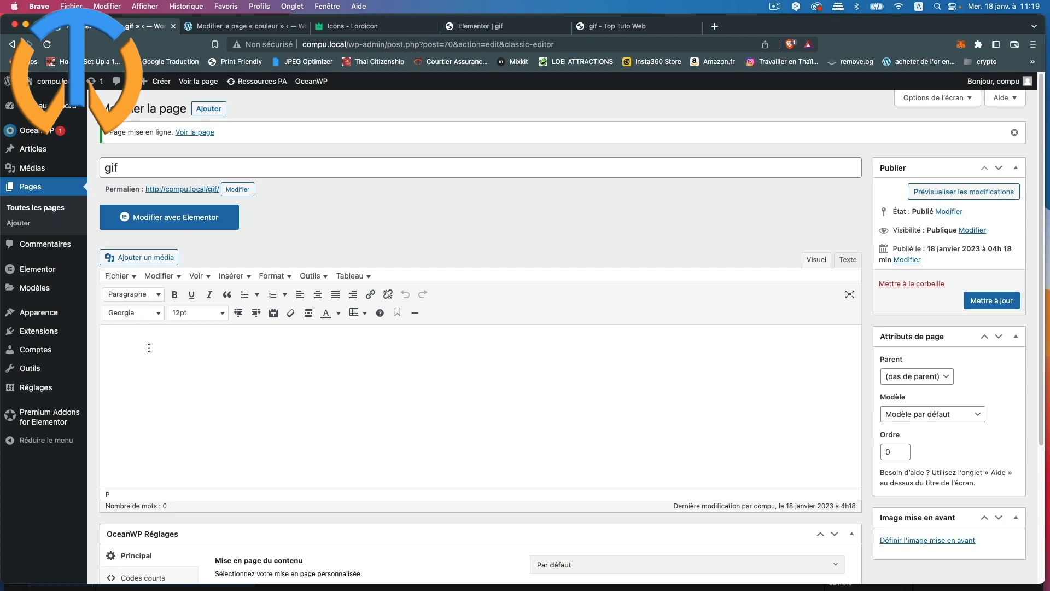
Step: Upload 177-envelope-mail-send-outline.gif from the desktop and insert it into the page
click(147, 259)
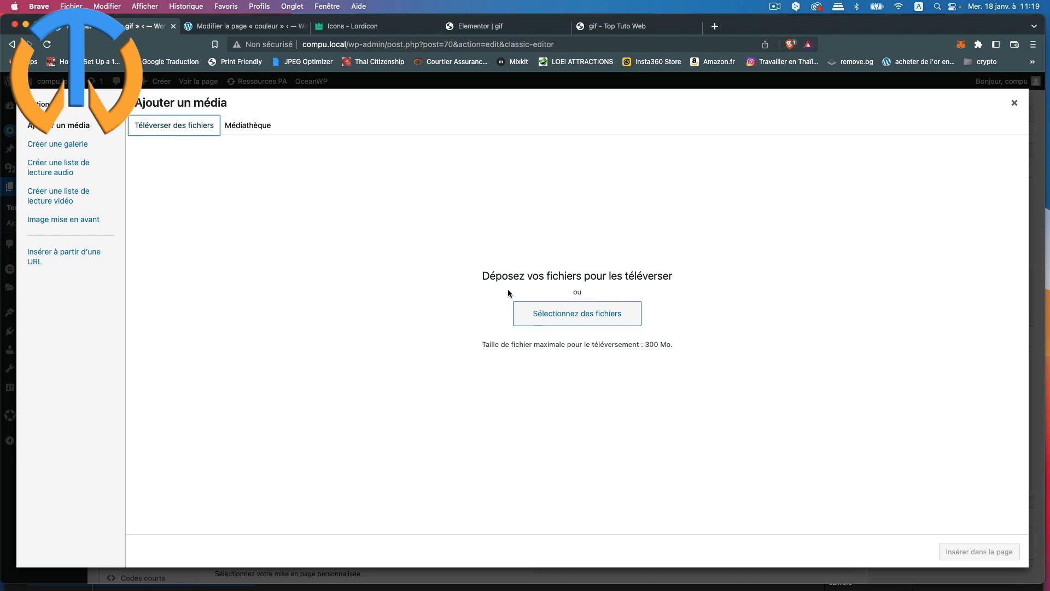
click(577, 318)
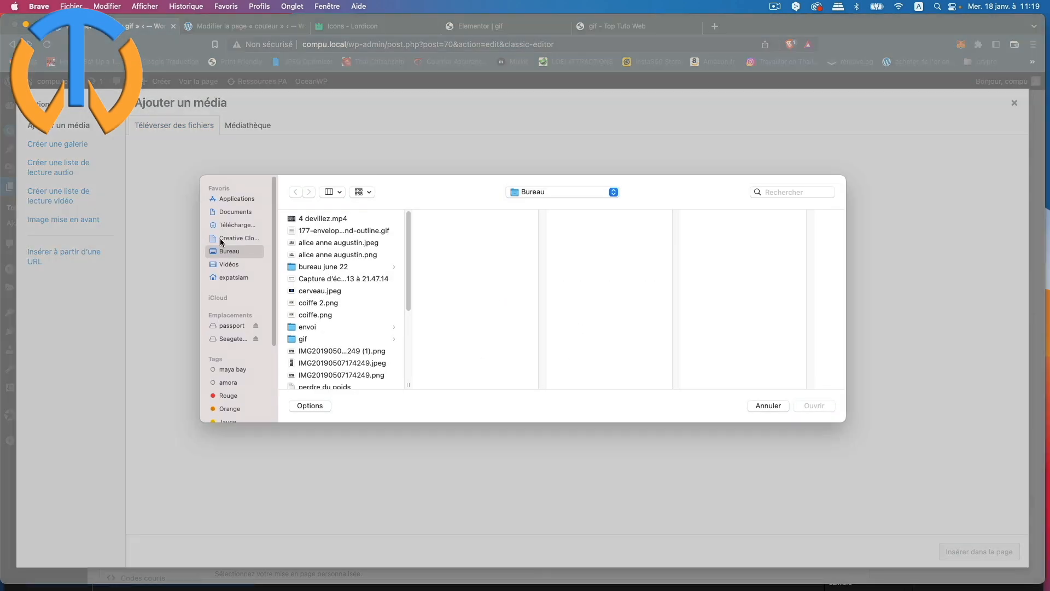
click(349, 232)
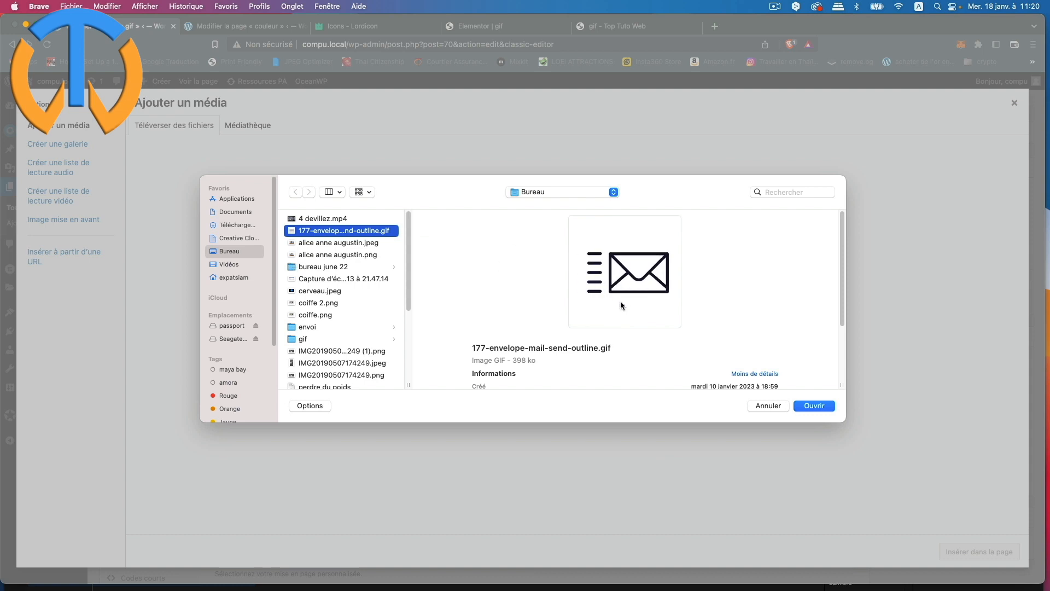
click(815, 406)
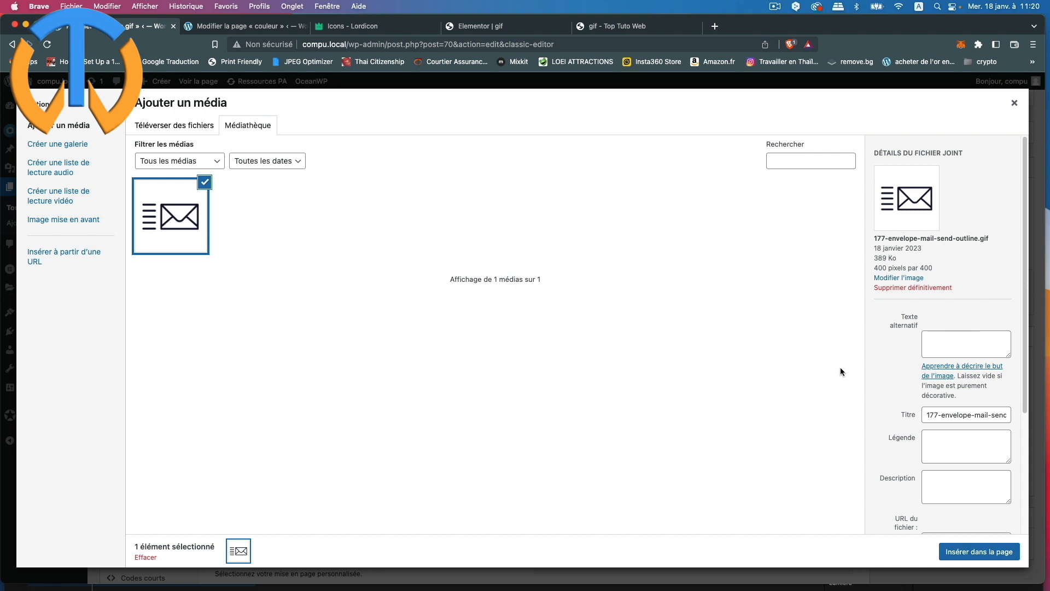
click(996, 560)
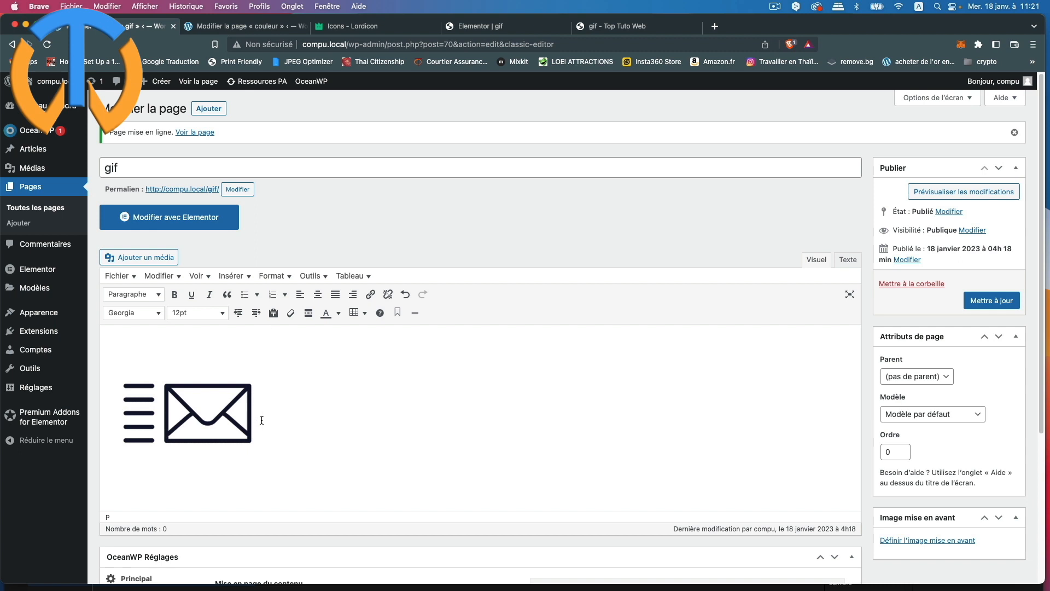
Step: Paste the contact e-mail after the envelope image and set it in Tahoma 18pt
scroll(383, 424, down, 2)
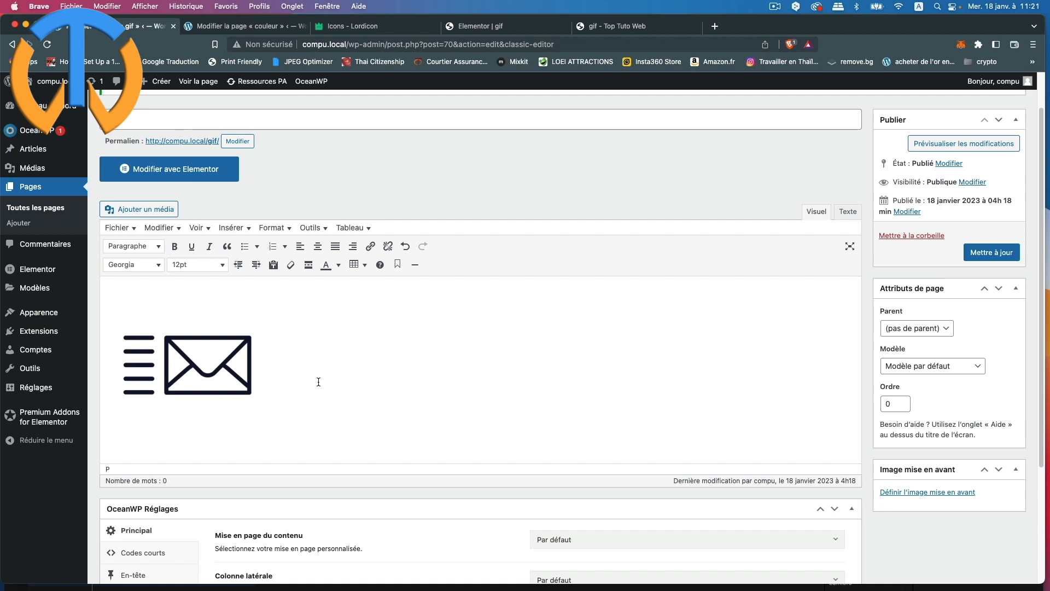
key(super+v)
drag(362, 362, 270, 369)
click(133, 264)
click(115, 458)
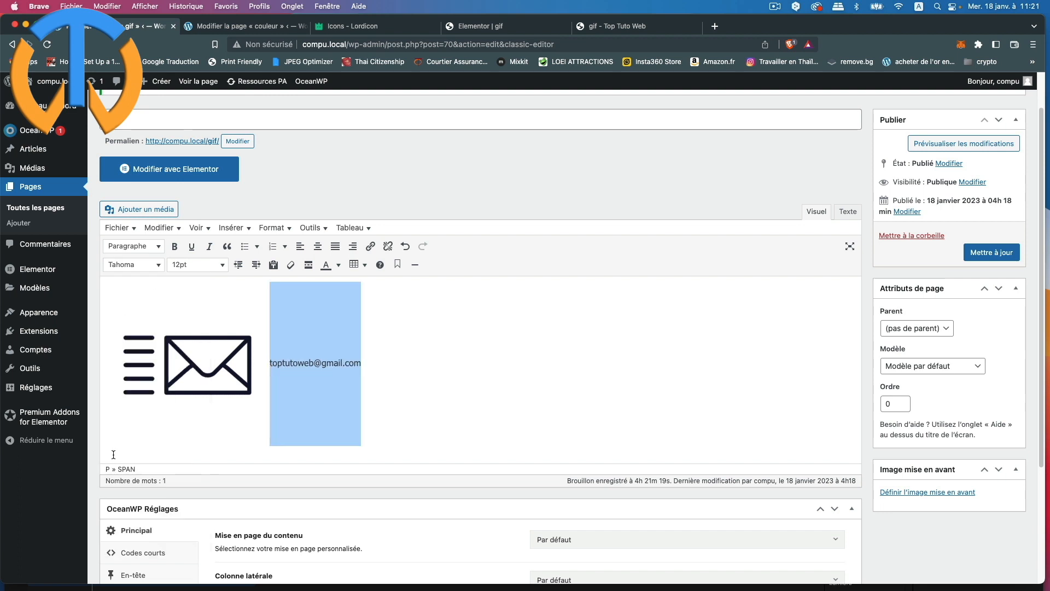
click(188, 265)
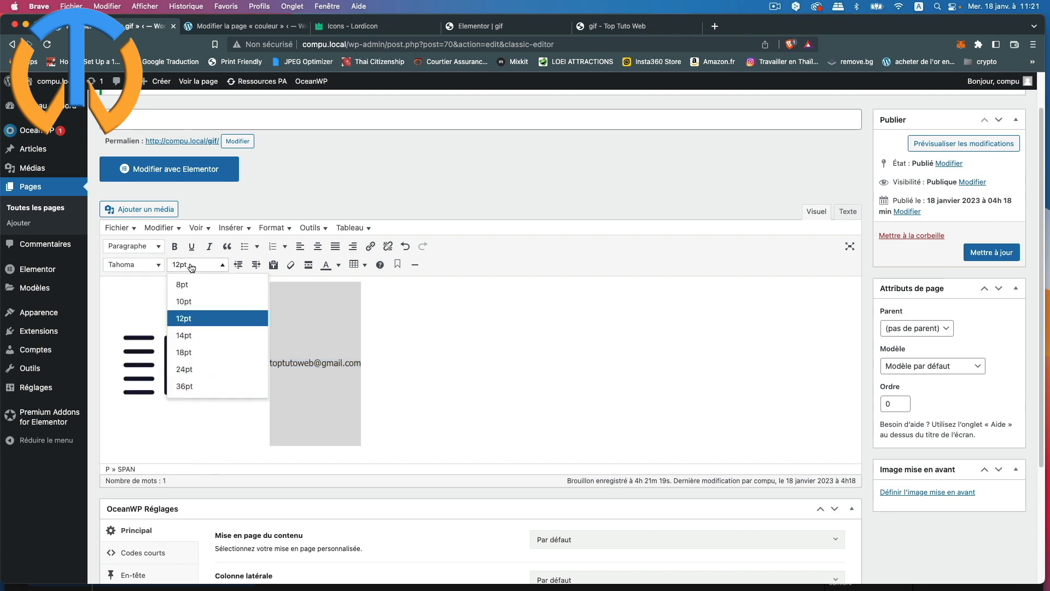
click(191, 351)
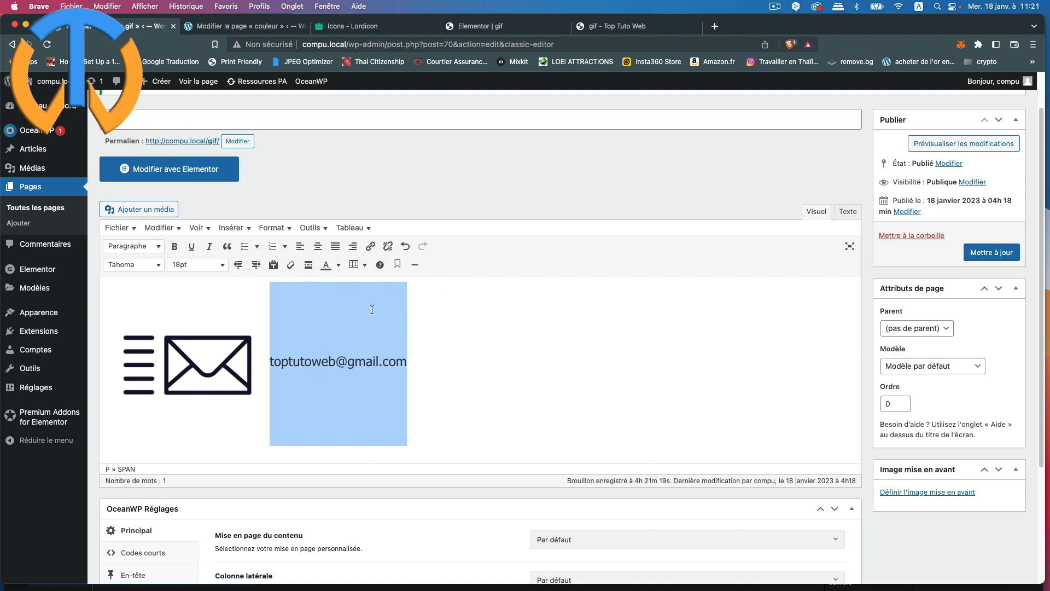
Step: Cut the prefilled mailto address from the link box to the clipboard with Edit > Cut
click(371, 247)
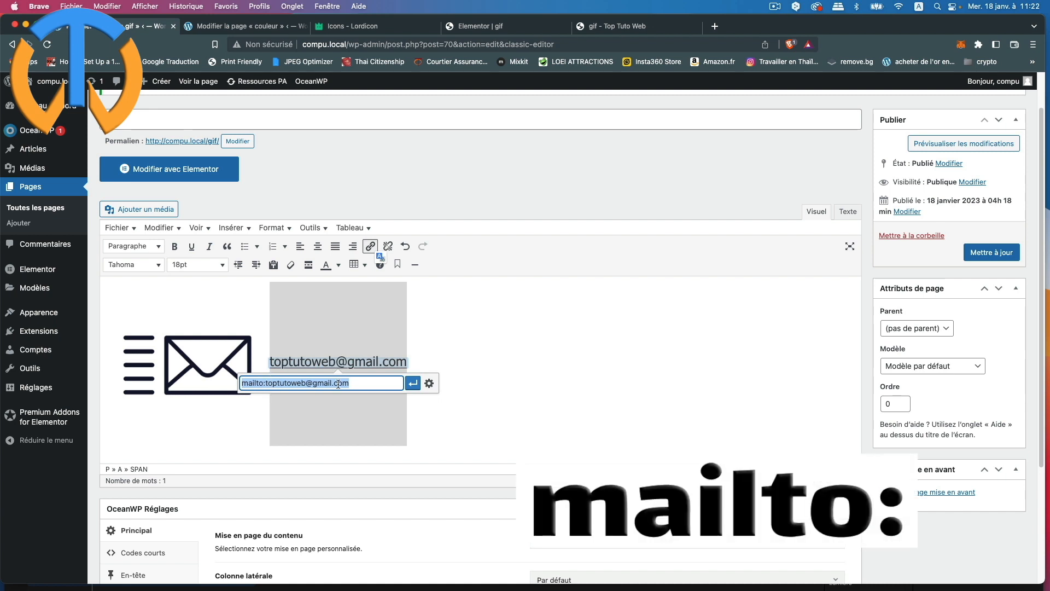
click(361, 382)
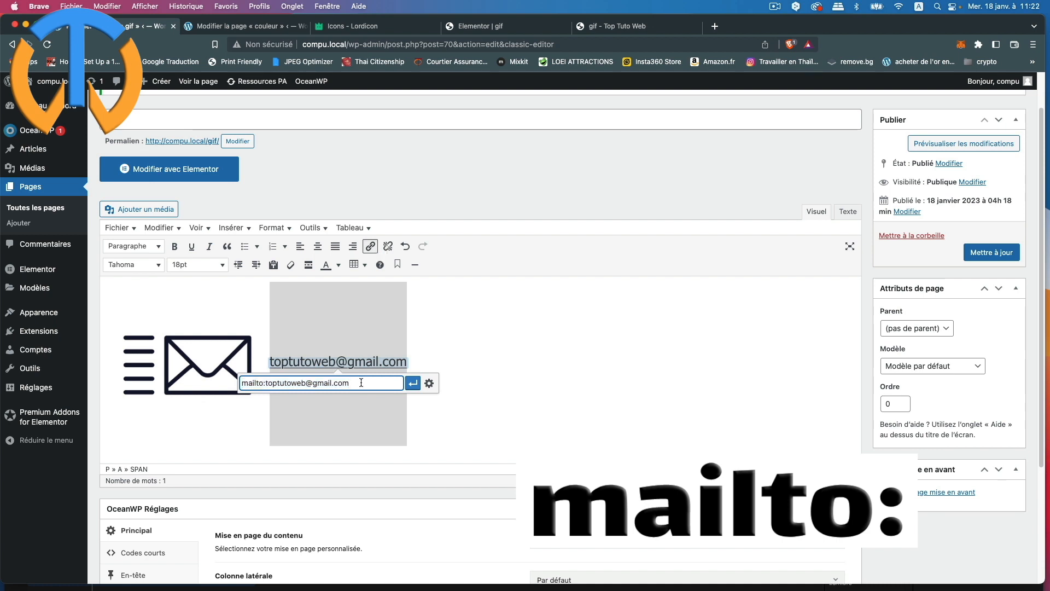
drag(361, 383, 241, 384)
key(super+c)
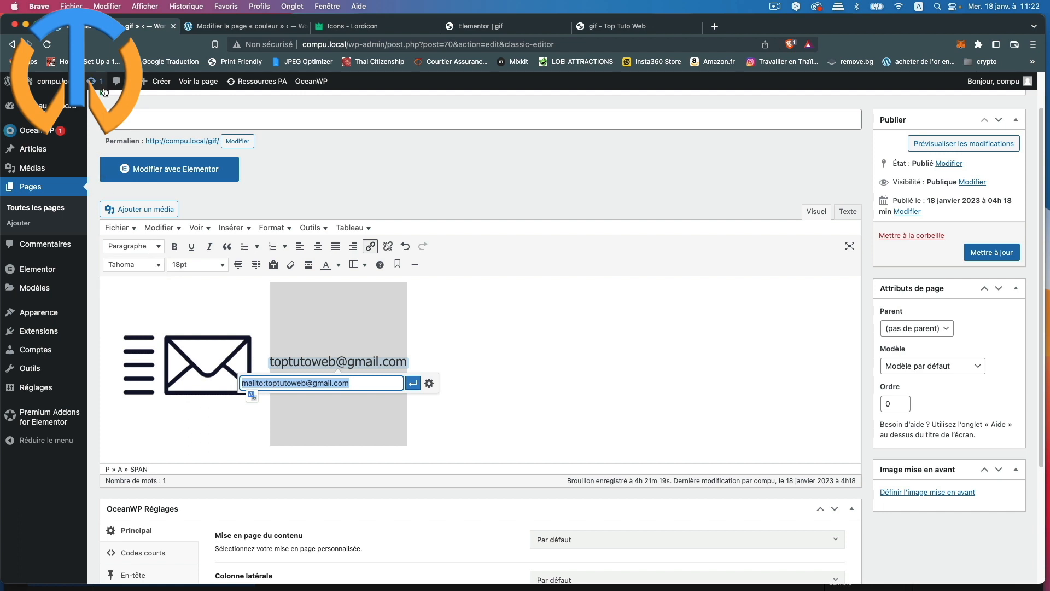
click(113, 7)
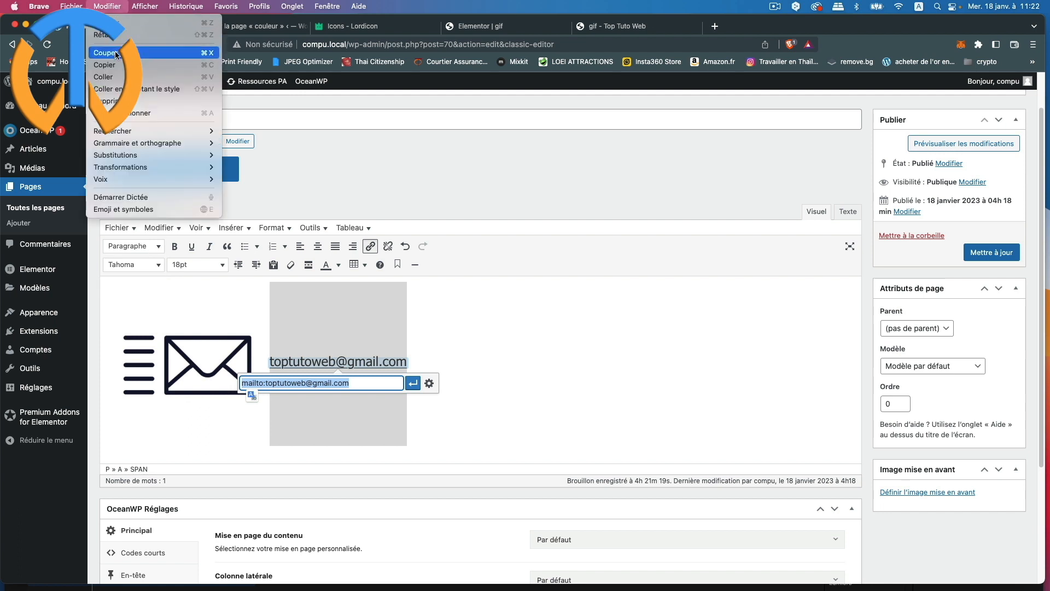
click(115, 51)
click(189, 303)
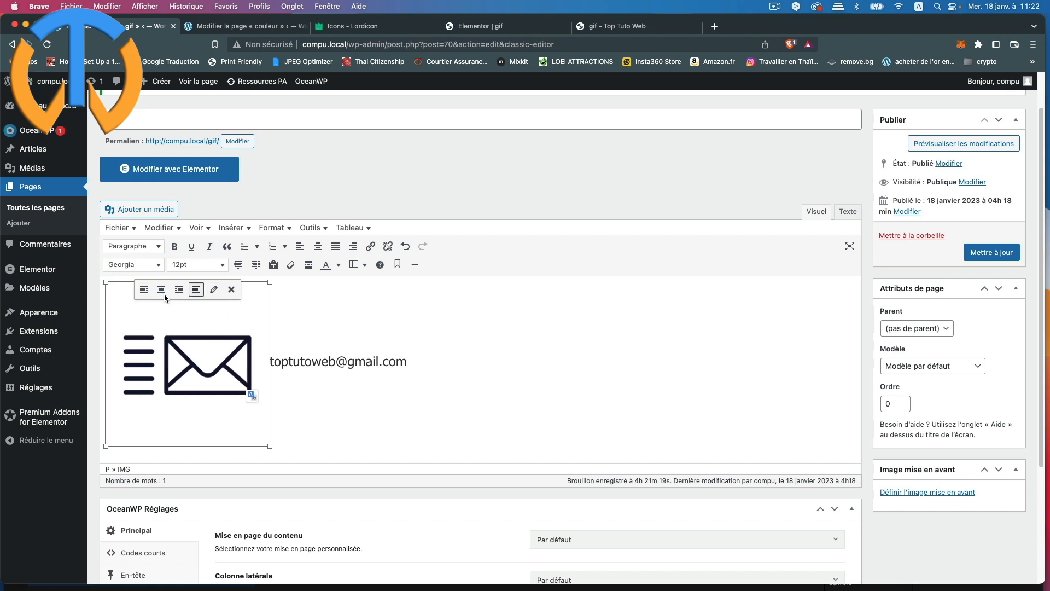
Step: Leave the envelope image unaligned and give it a custom size with width 80
click(144, 290)
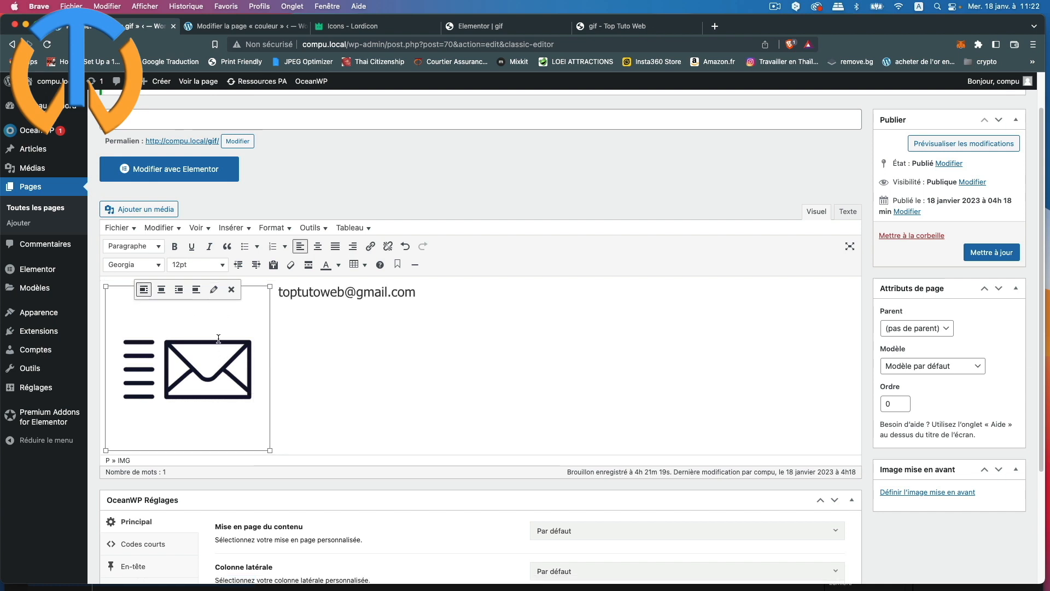
click(197, 291)
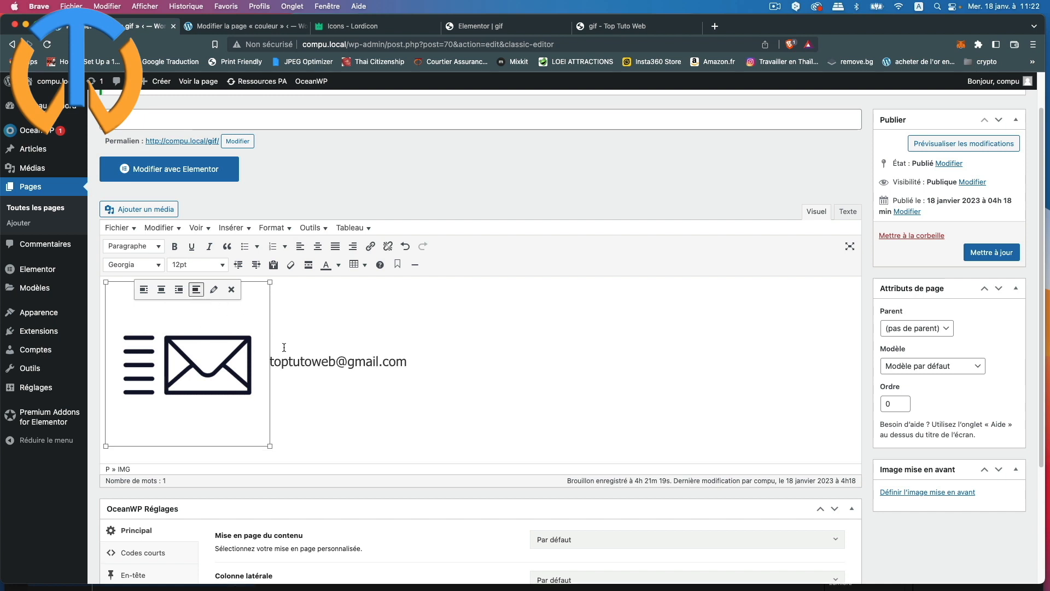
click(215, 292)
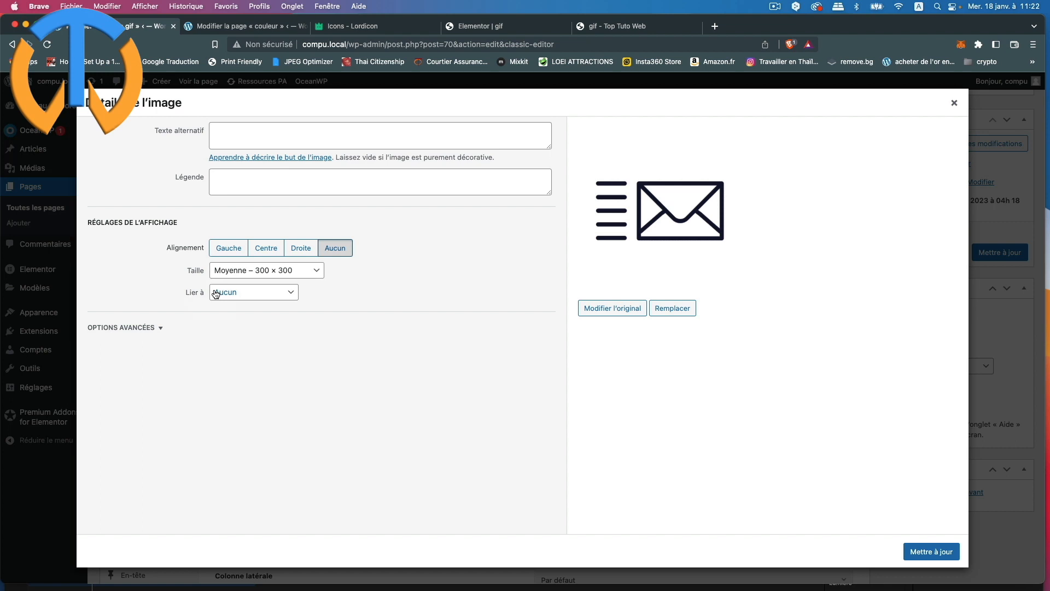
click(262, 274)
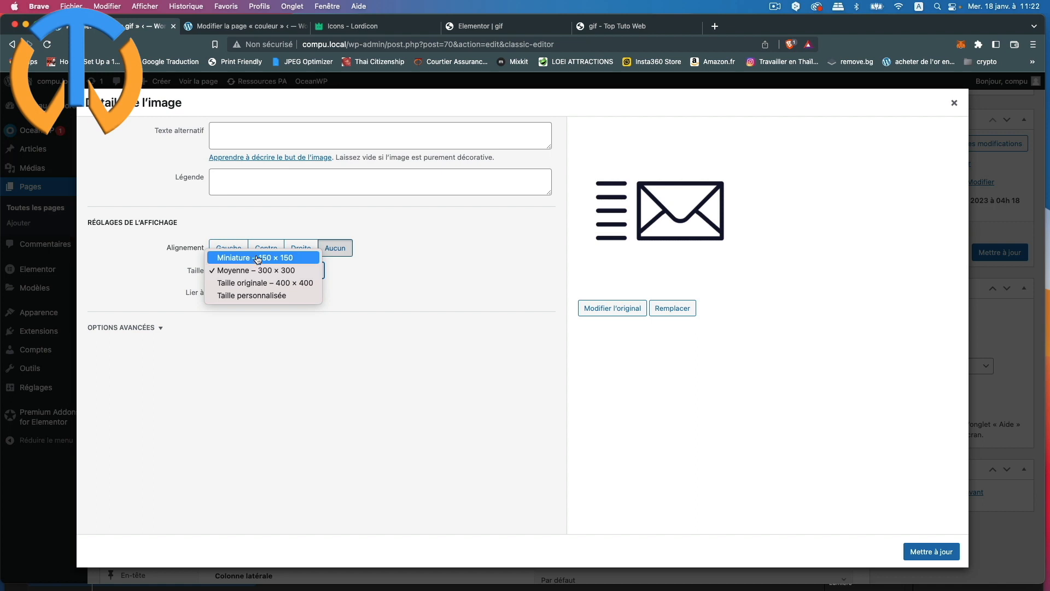
click(252, 296)
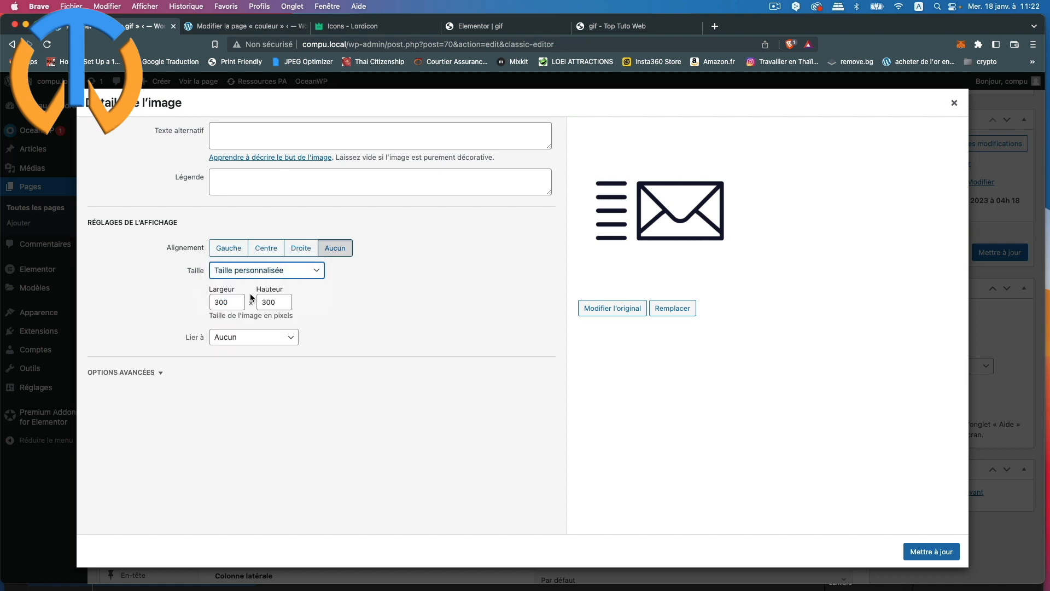
click(229, 301)
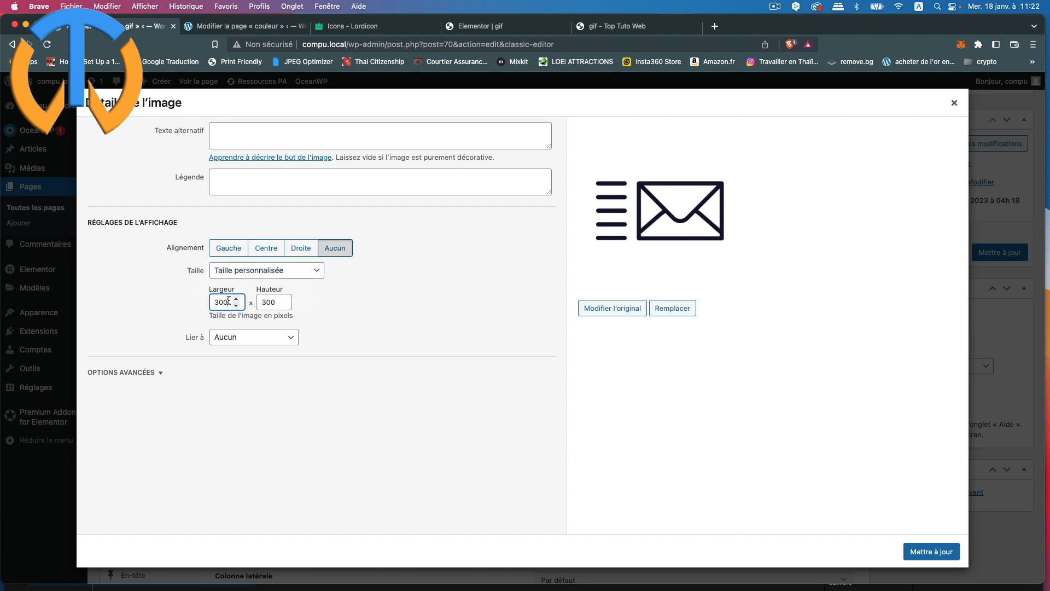
double_click(229, 302)
text(80)
Step: Link the image to a custom URL using the pasted mailto address, and apply the changes
click(276, 343)
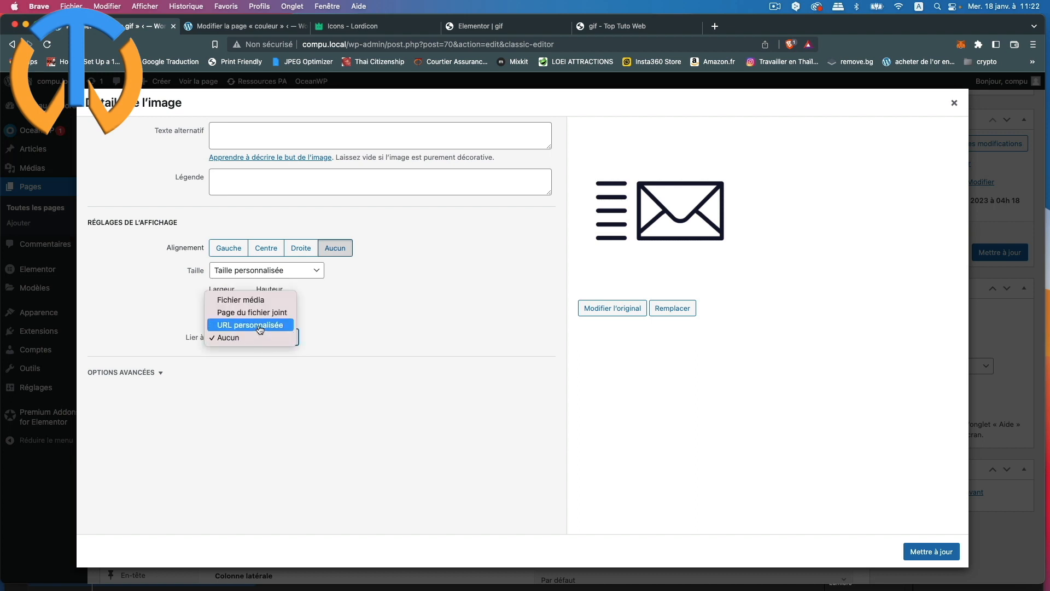
click(260, 325)
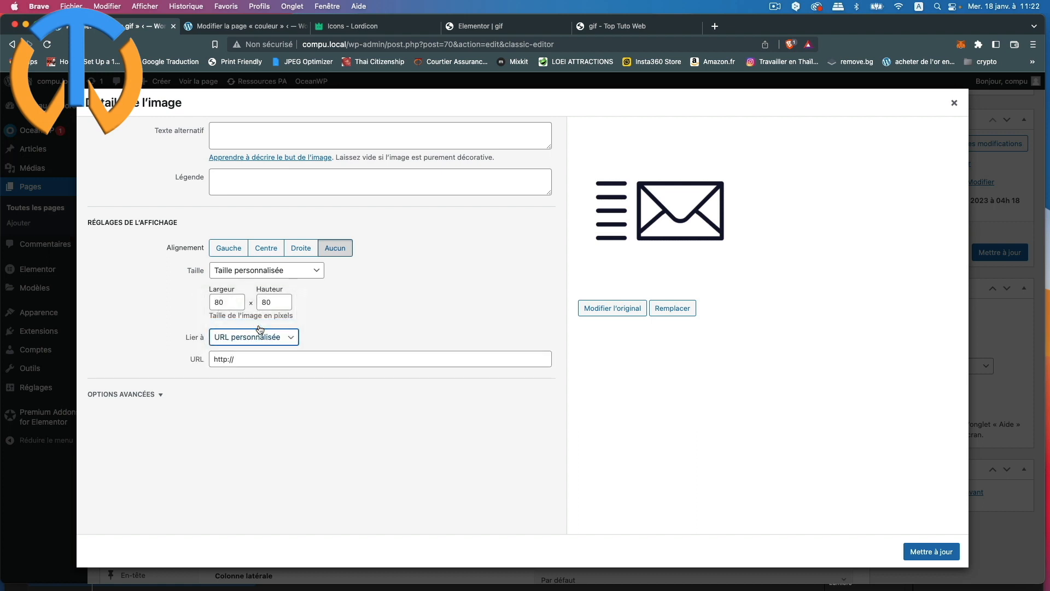
drag(237, 356, 209, 359)
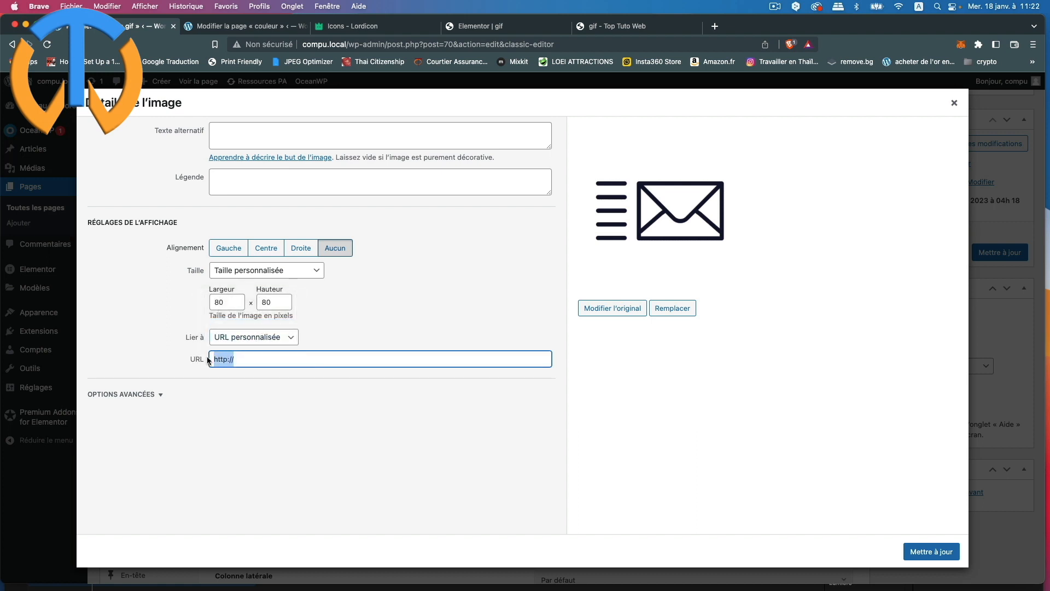
key(BackSpace)
right_click(225, 358)
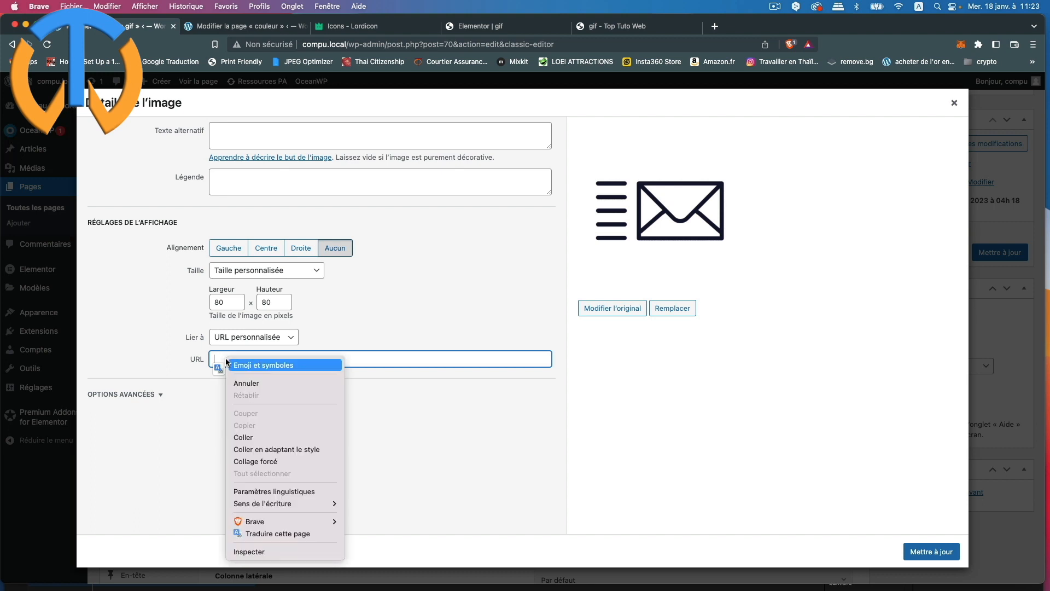
click(244, 437)
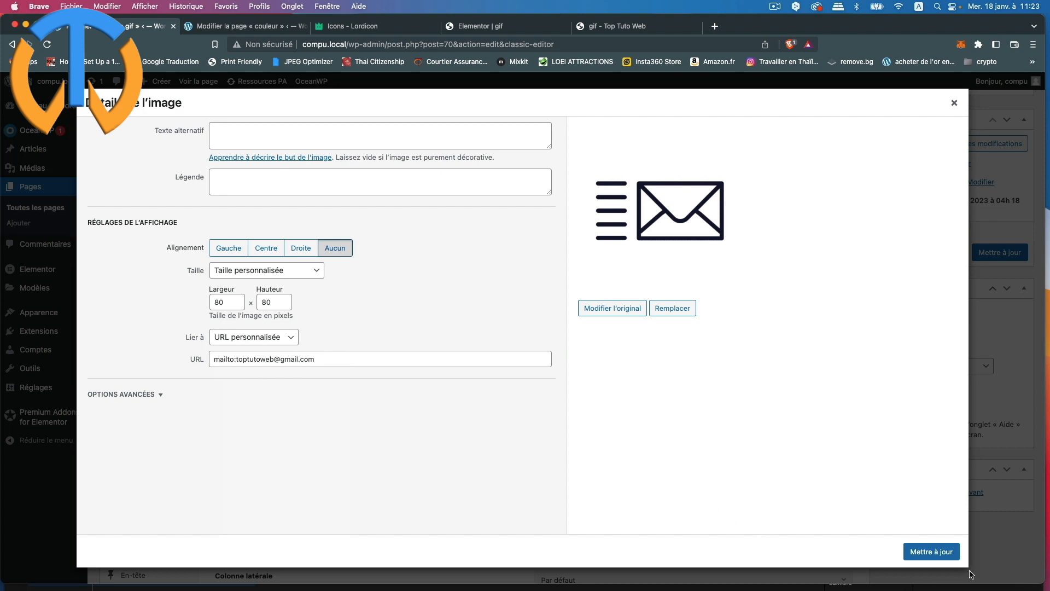
click(932, 551)
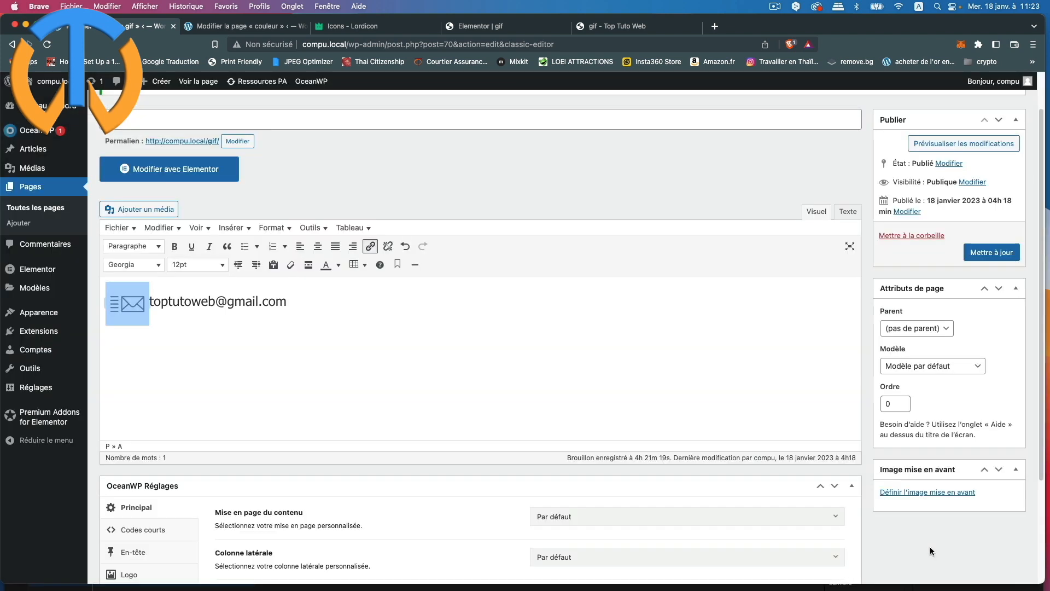
Step: Update the gif page and view it on the front end
click(326, 338)
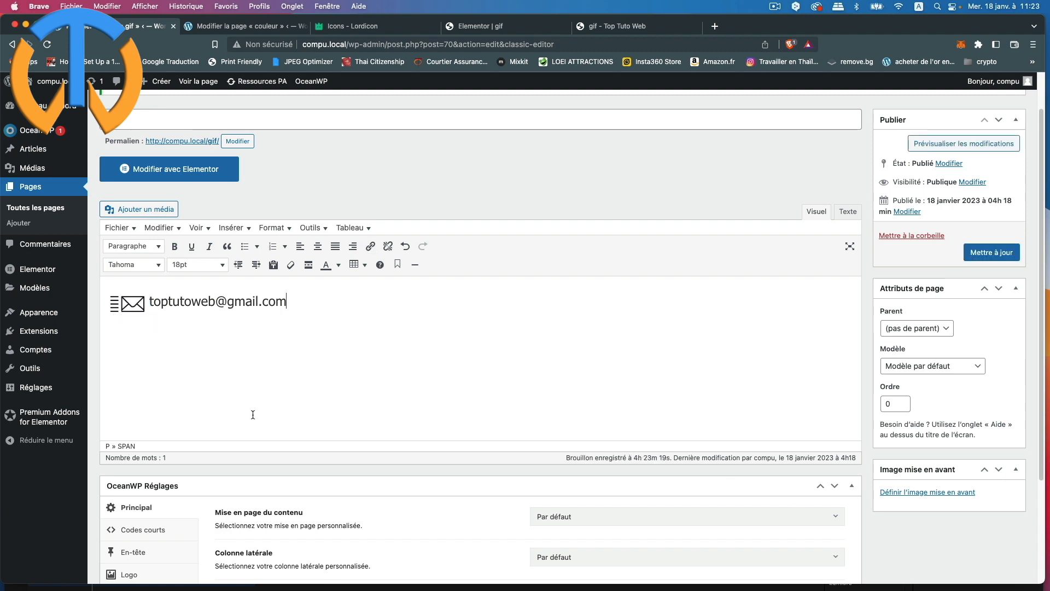
scroll(294, 383, down, 5)
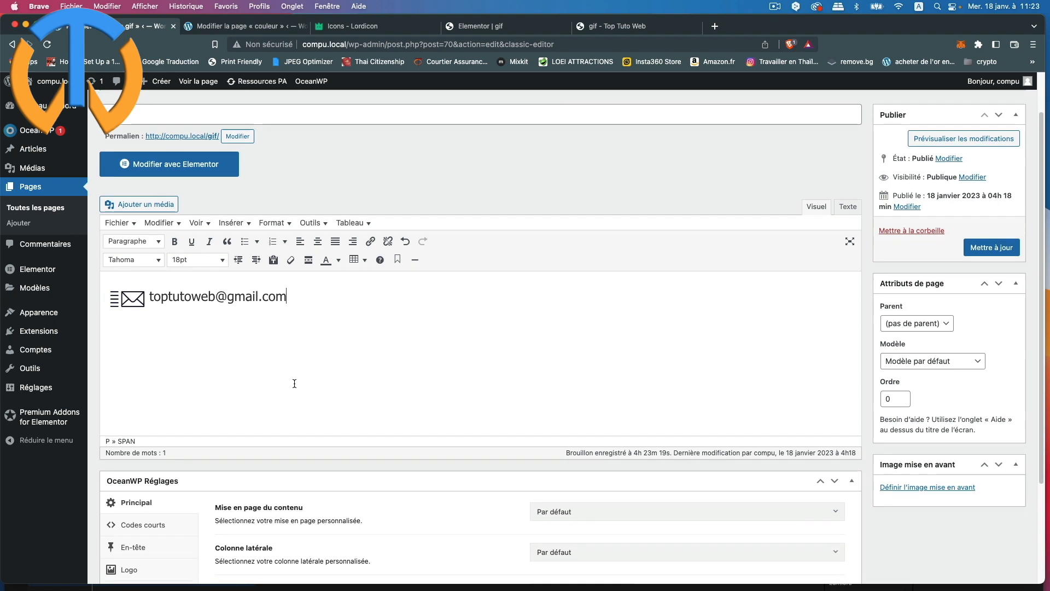
scroll(294, 384, up, 6)
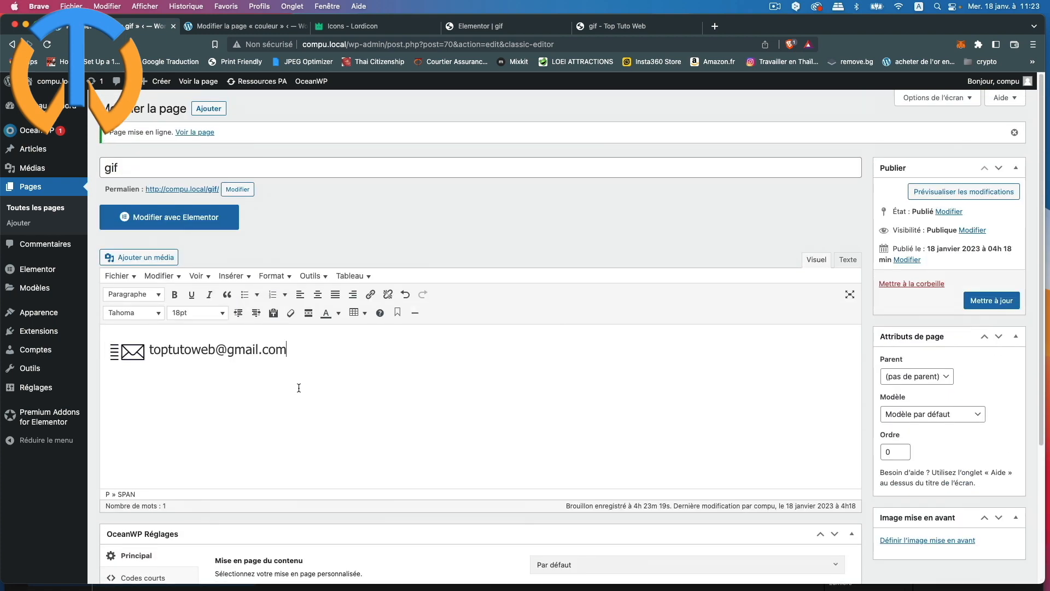
click(970, 299)
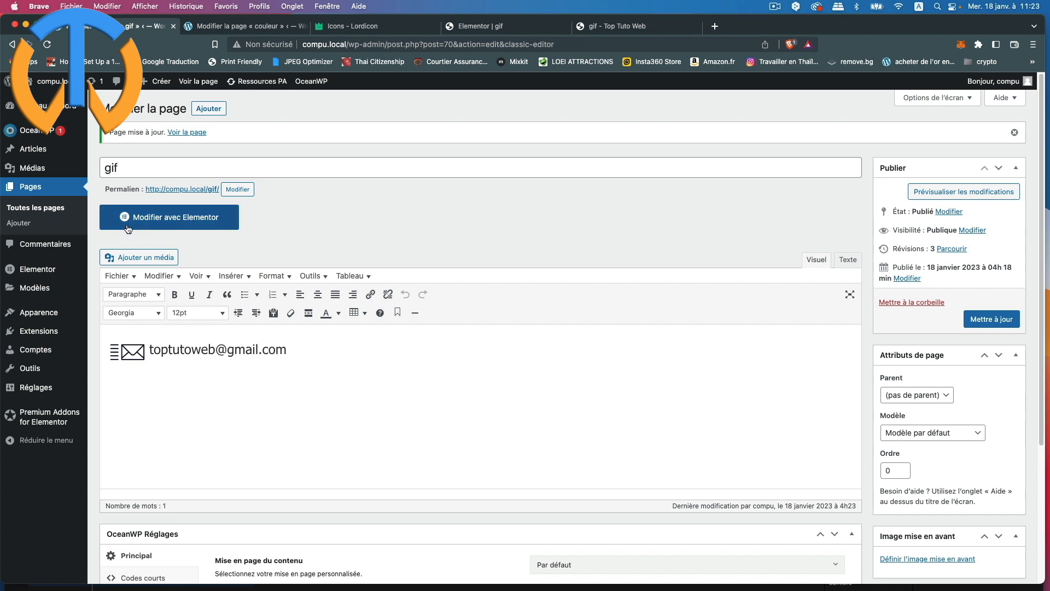
click(195, 136)
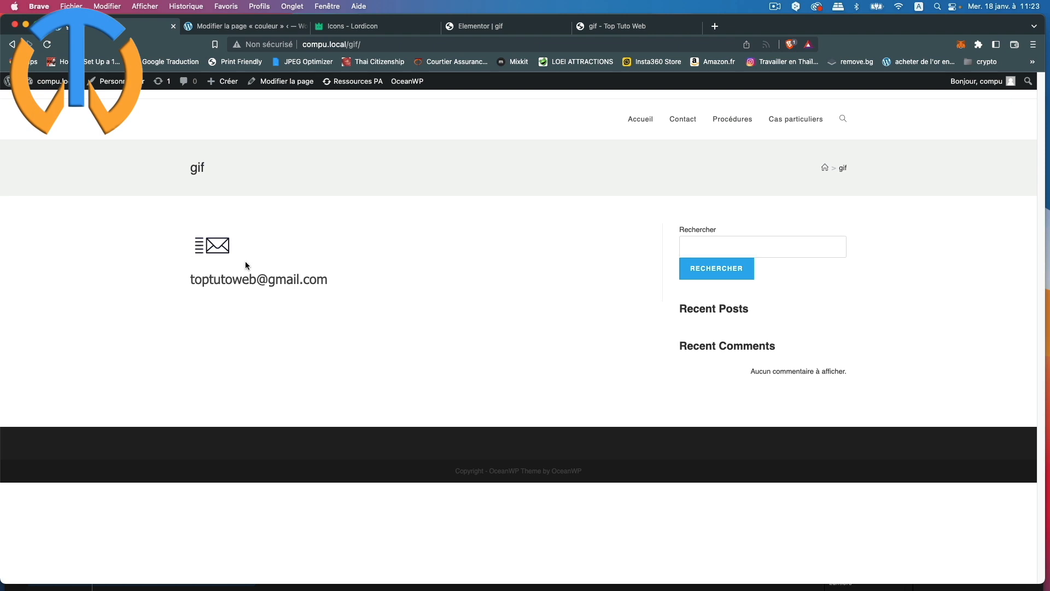
Step: Click the envelope on the live page and allow it to open the mail client
click(211, 250)
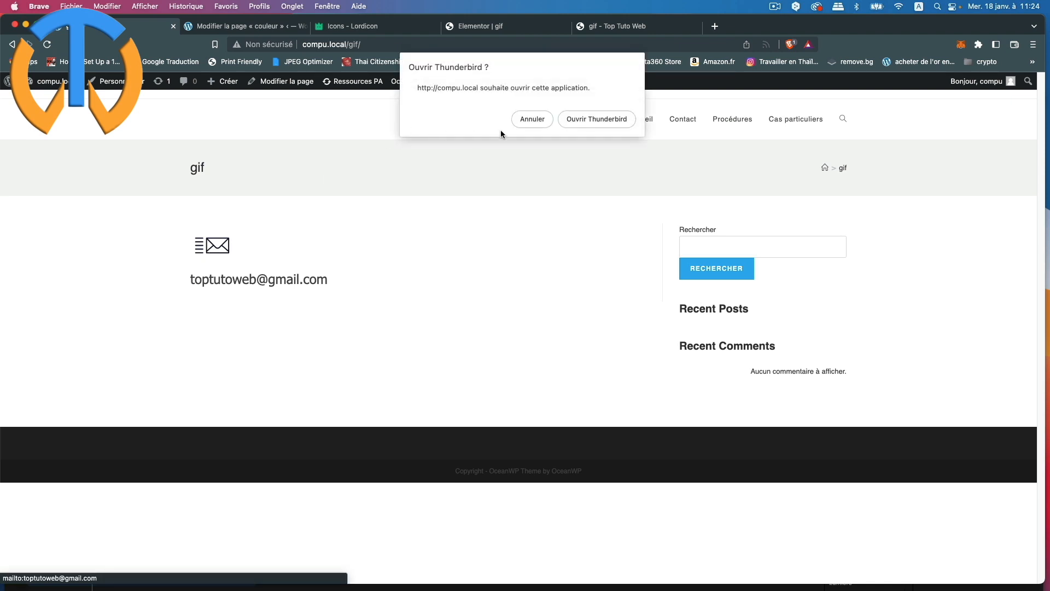
click(598, 119)
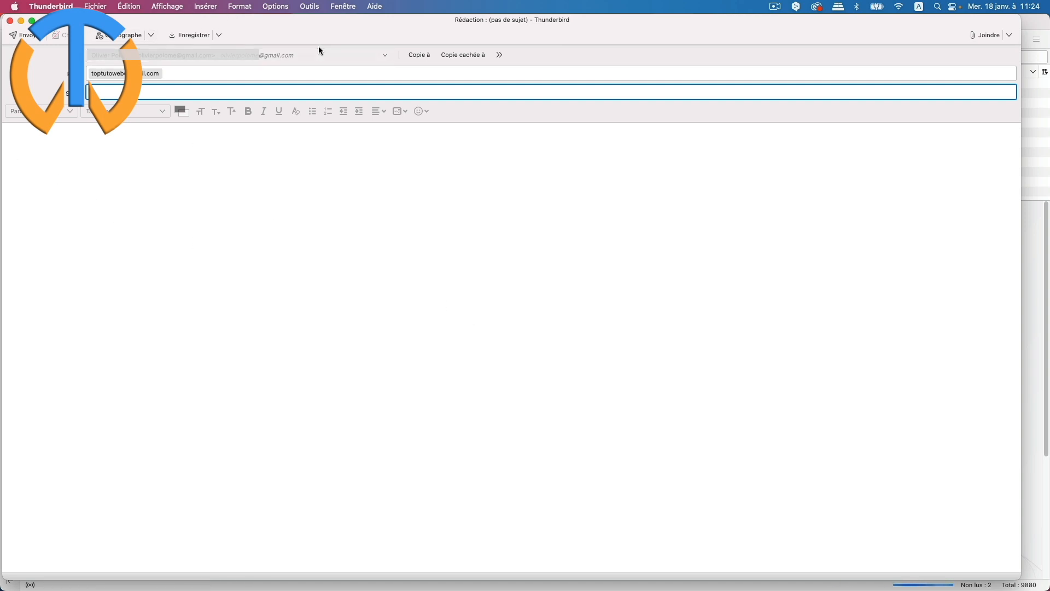
Step: Check the recipient address in the new Thunderbird message
click(96, 75)
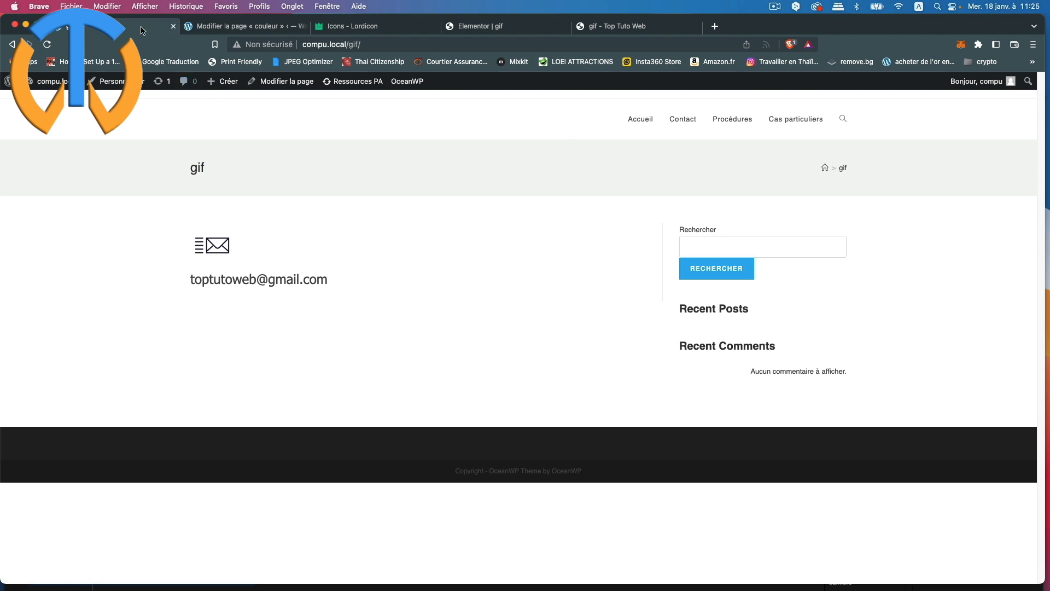
Step: Go to Modifier la page, then Modifier avec Elementor
click(279, 83)
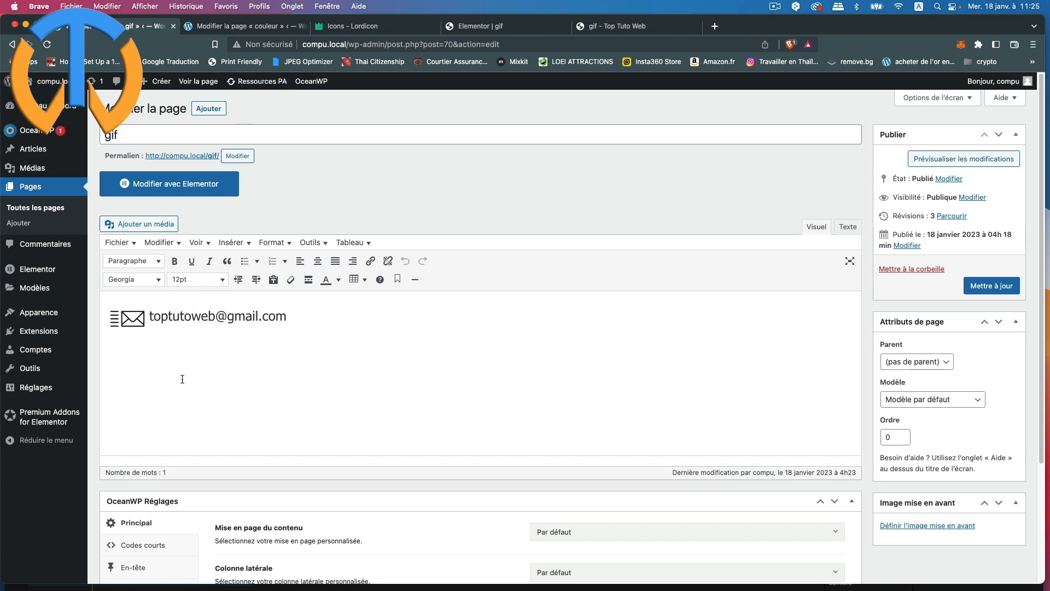
click(161, 184)
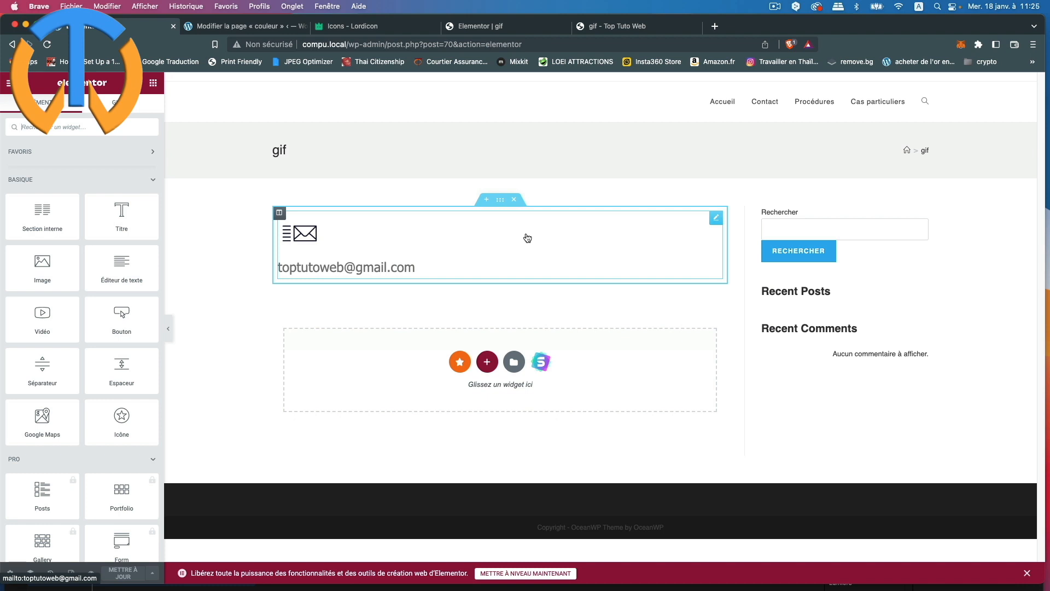
Step: Duplicate the column and delete the e-mail address from the left copy
right_click(280, 213)
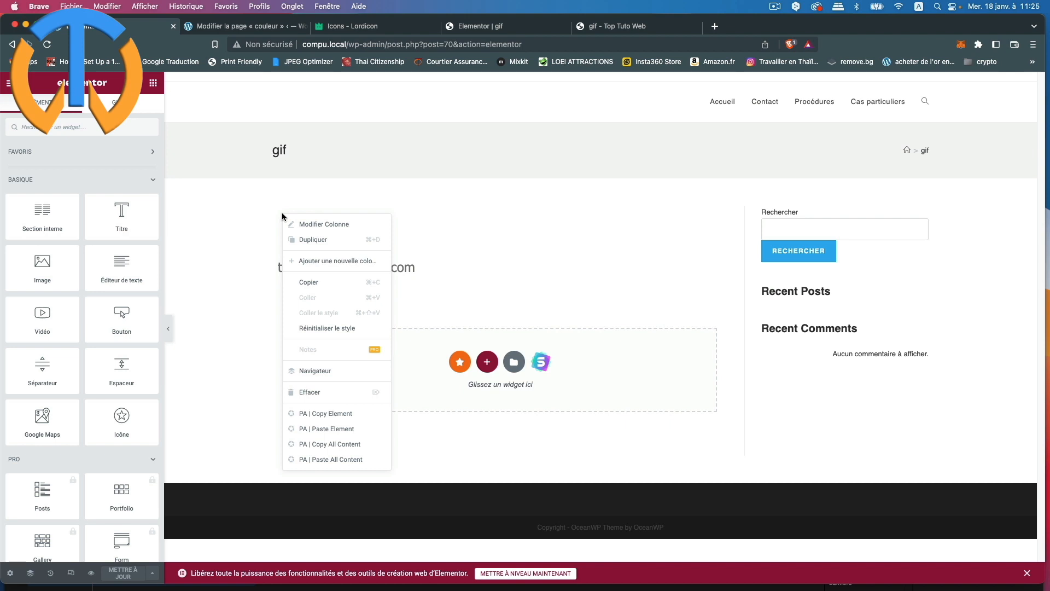
click(306, 239)
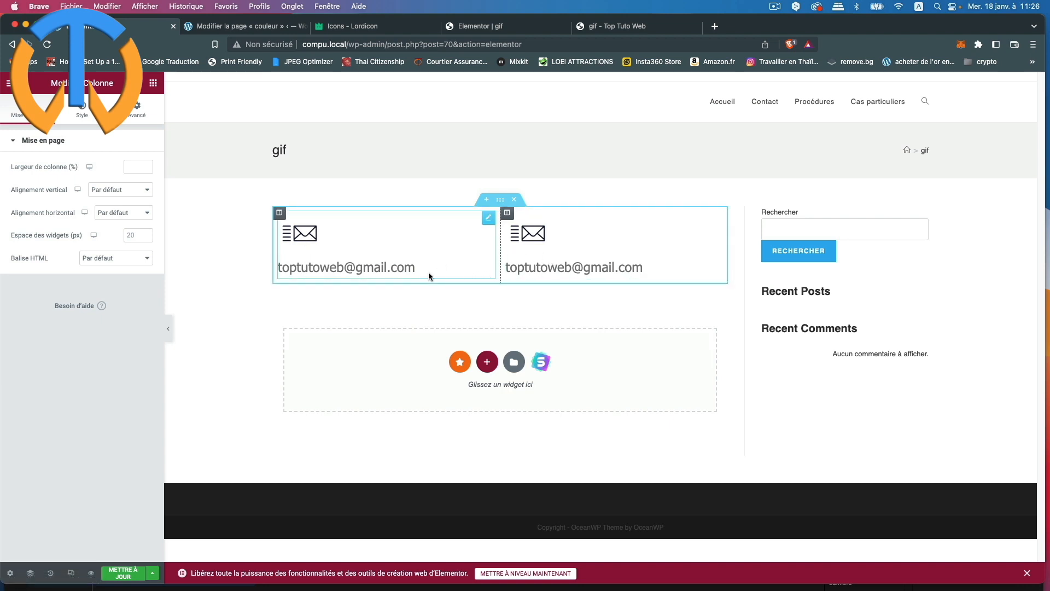
click(489, 218)
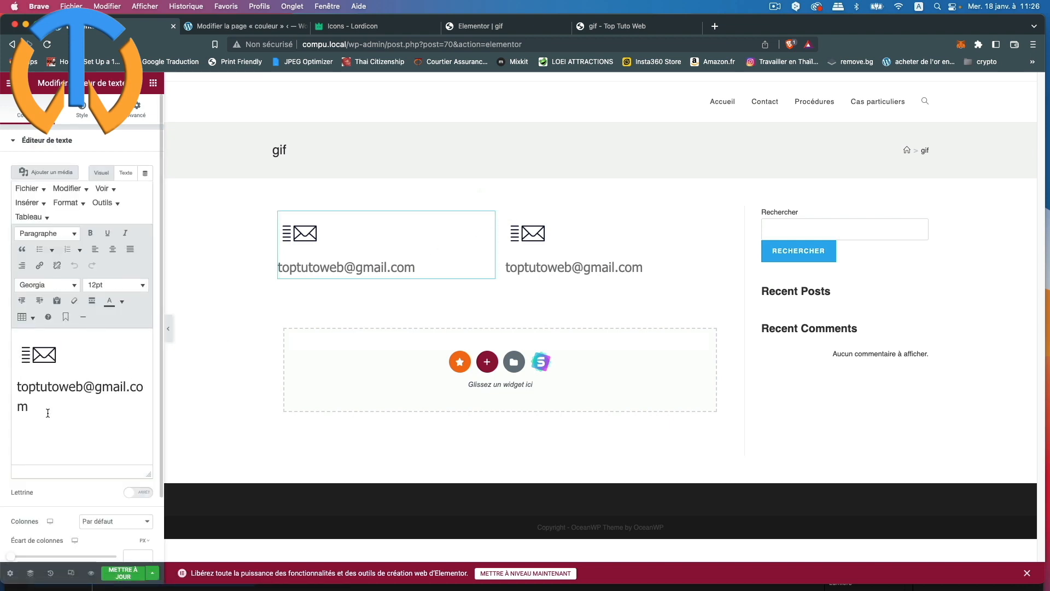
drag(47, 413, 18, 384)
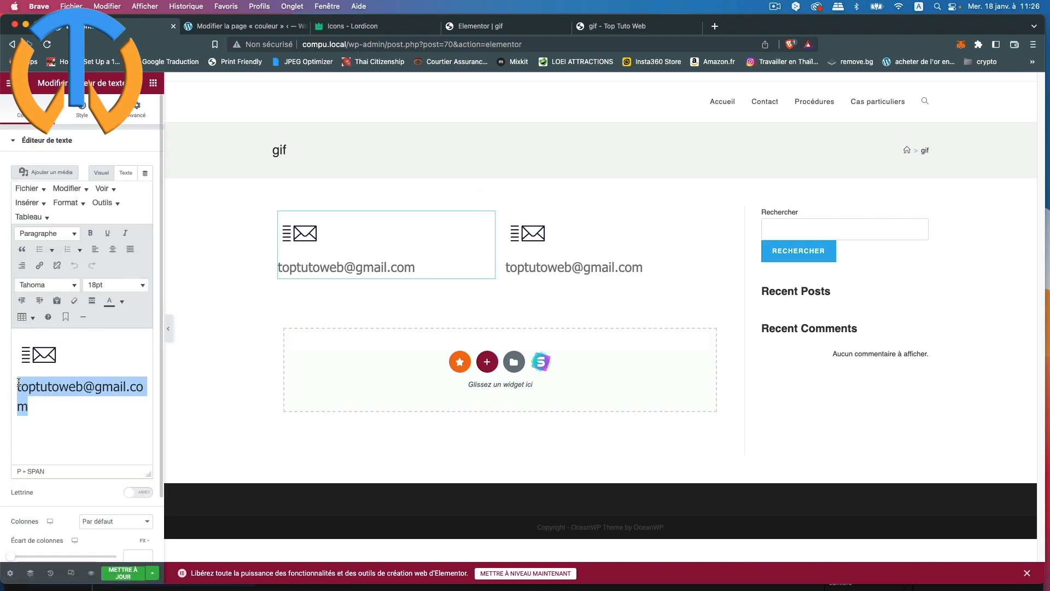
key(BackSpace)
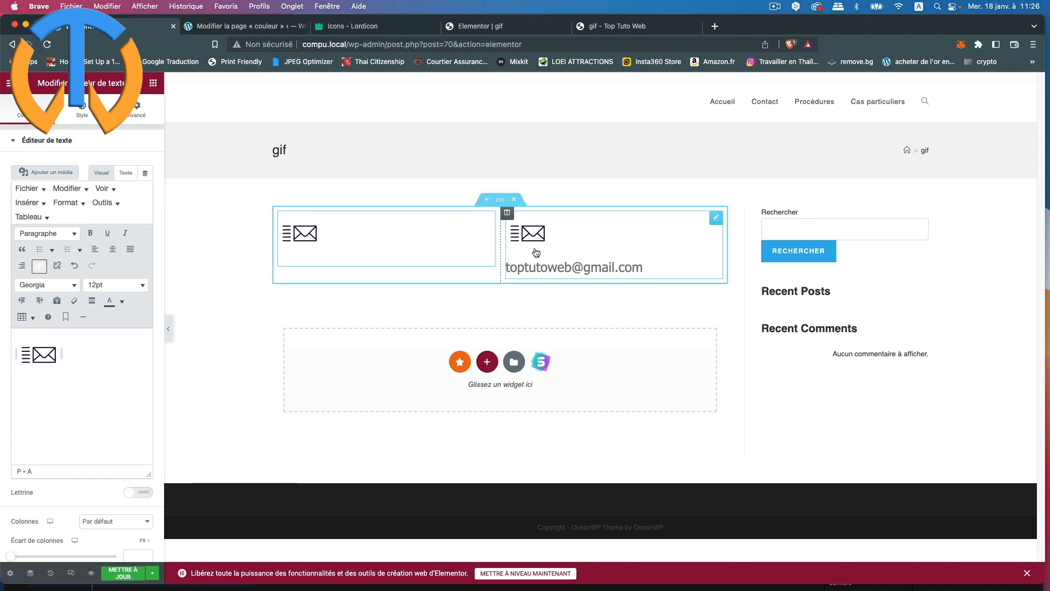
Step: Remove the envelope from the right block and narrow the envelope column
click(718, 219)
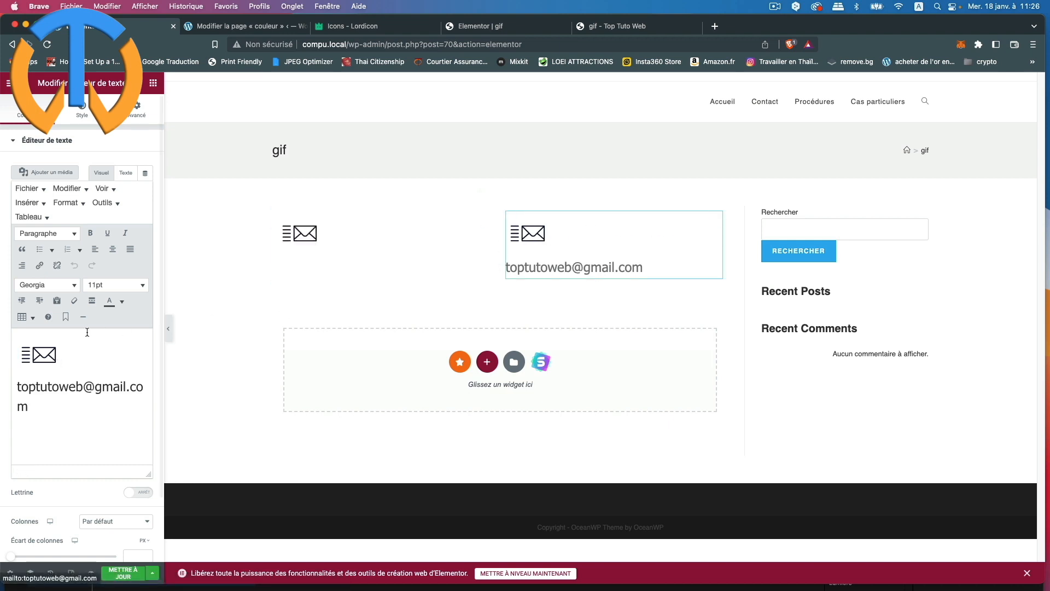
click(37, 363)
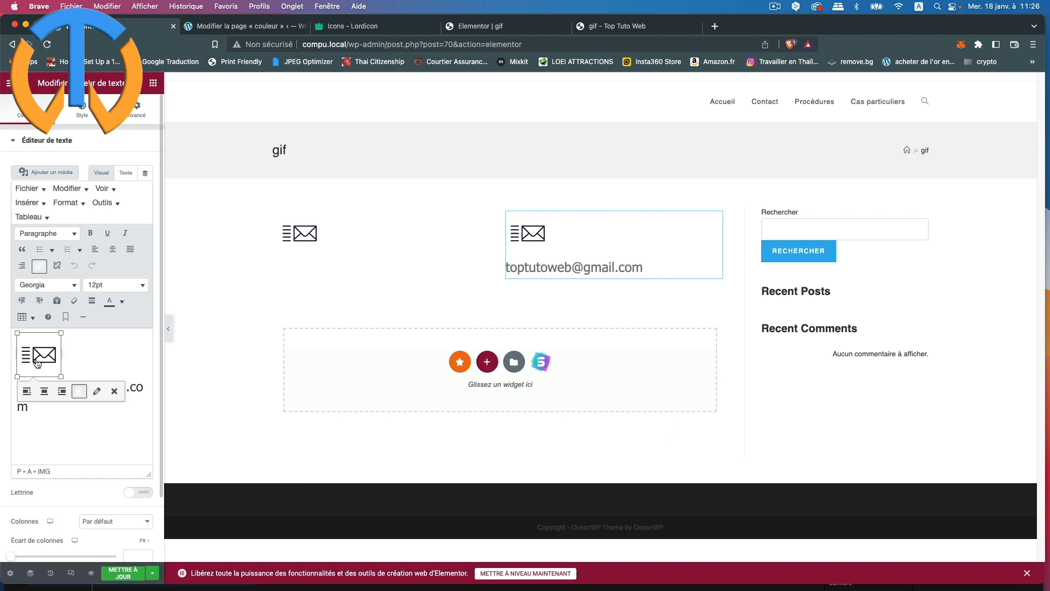
key(BackSpace)
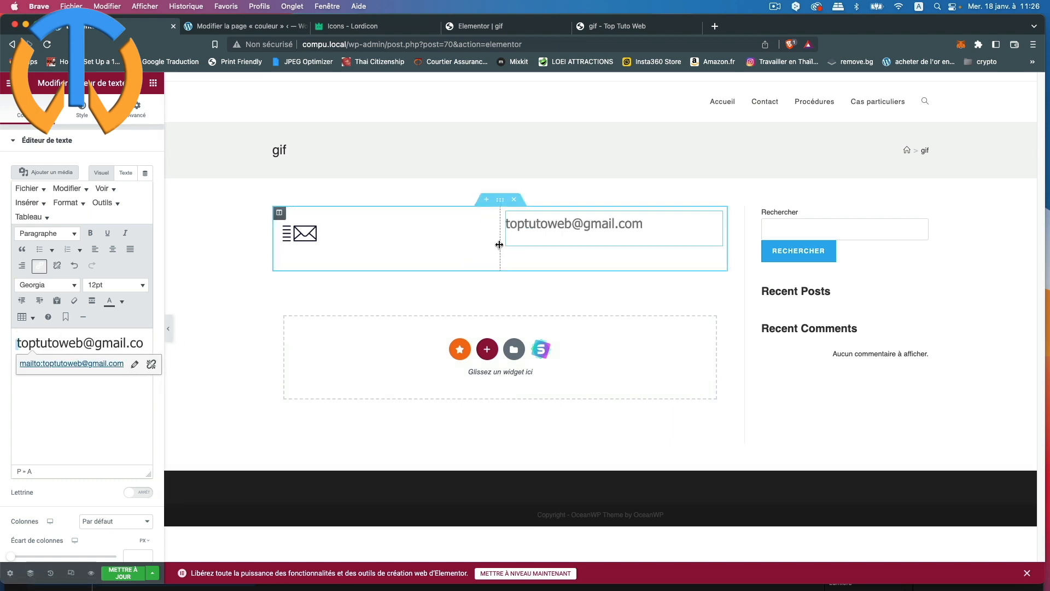
drag(498, 245, 438, 251)
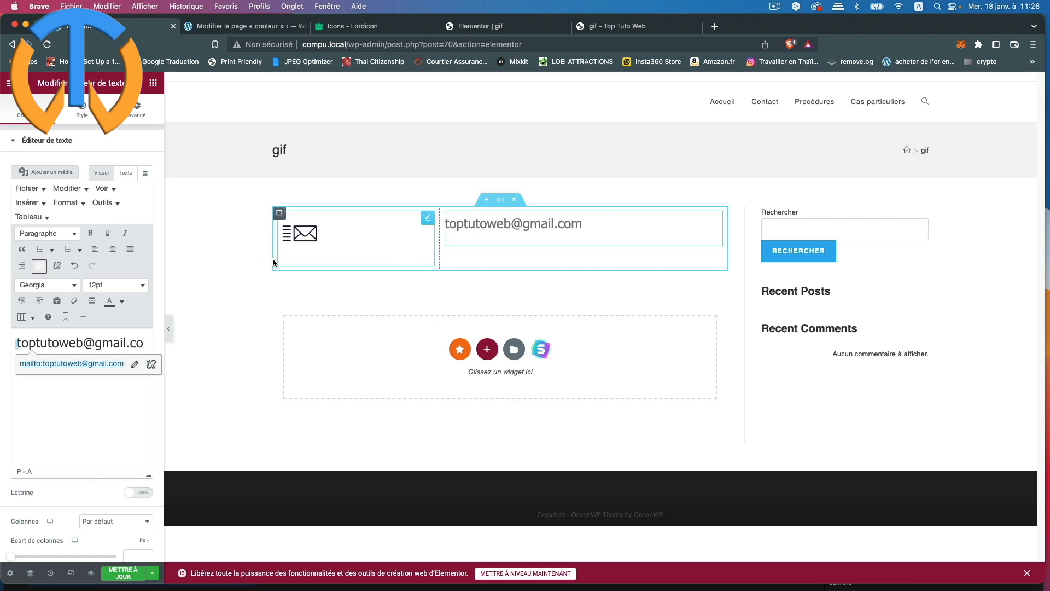
Step: Add a new empty column, move it to the far left, and widen it
right_click(280, 215)
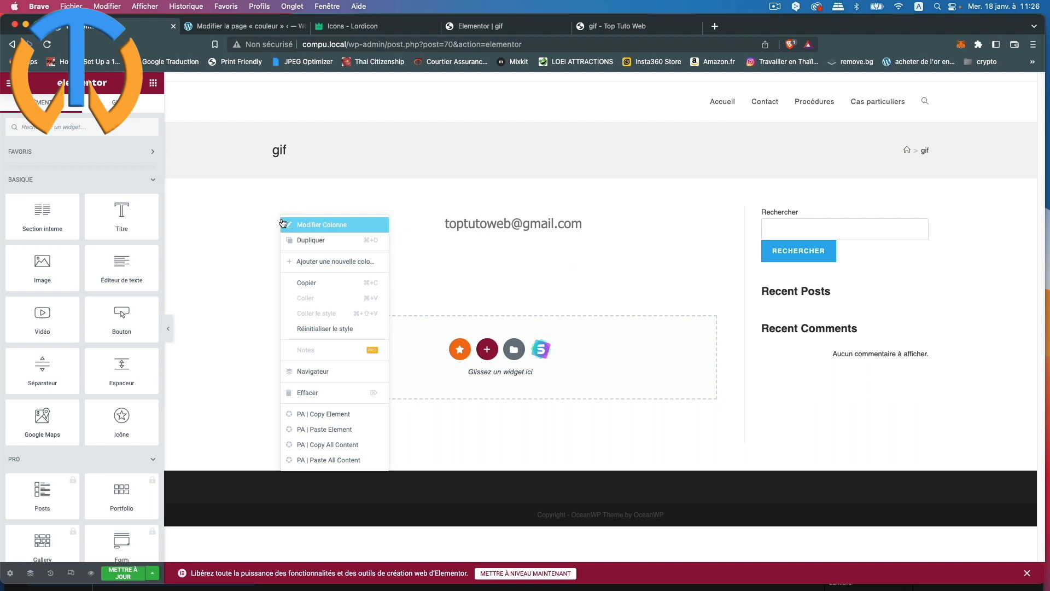
click(307, 261)
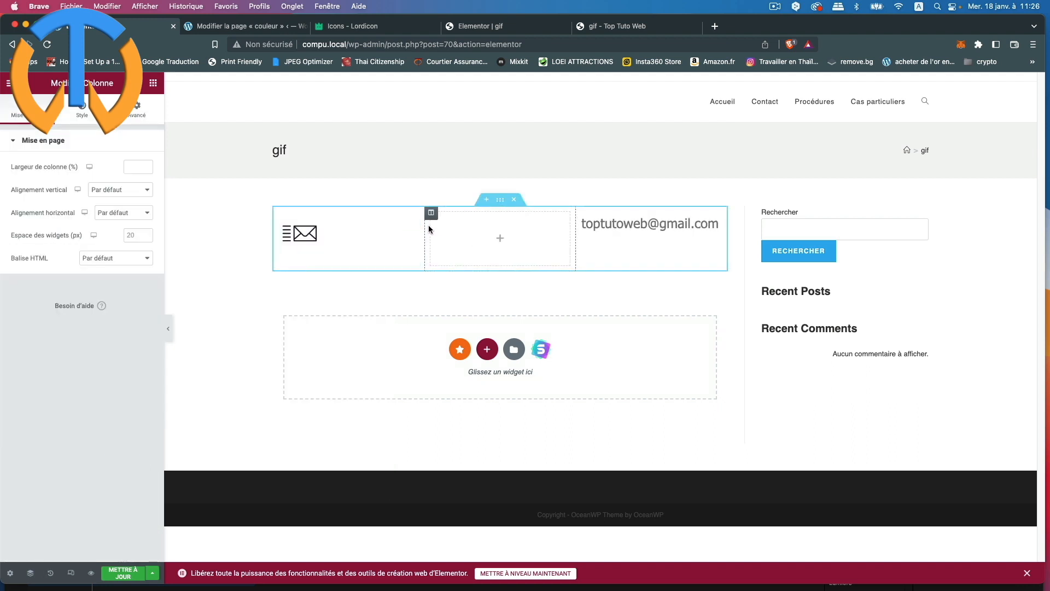
drag(431, 212, 297, 219)
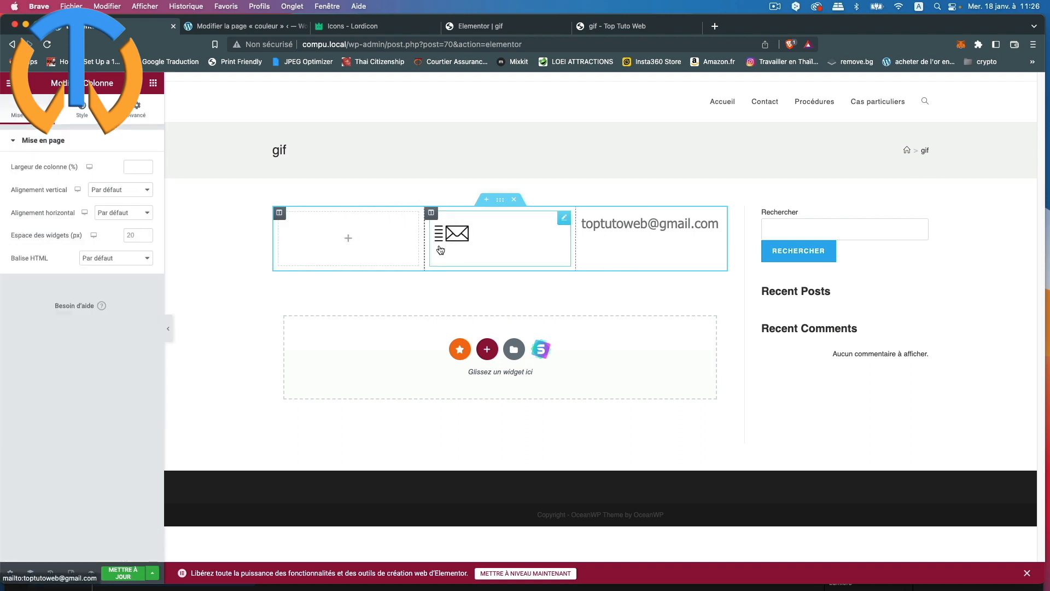
drag(424, 251, 501, 252)
click(366, 235)
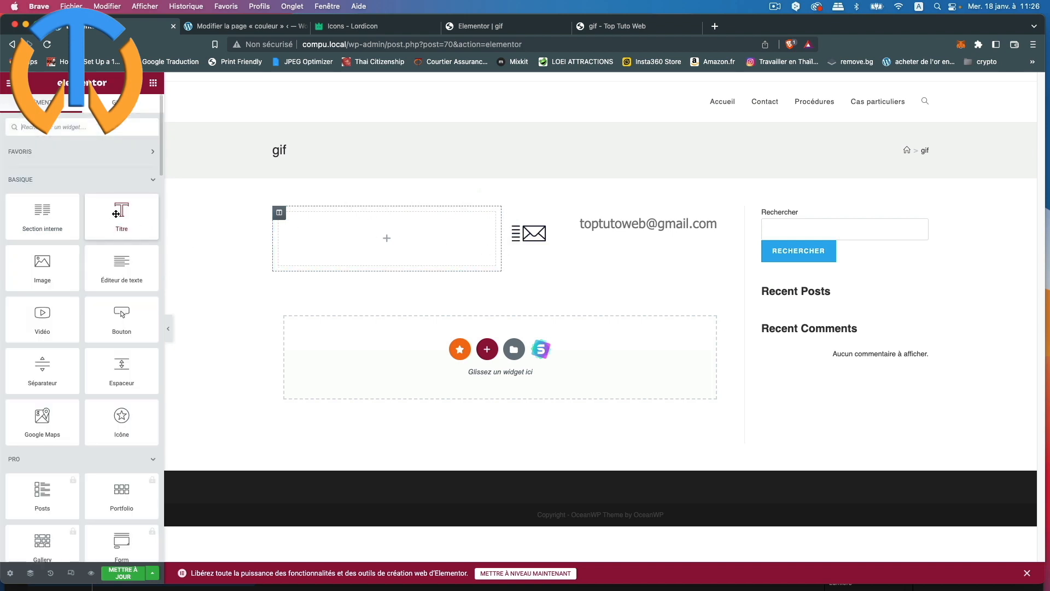
Step: Drop a heading into the left column reading 'Nous écrire', sized XL and left-aligned
drag(120, 216, 304, 235)
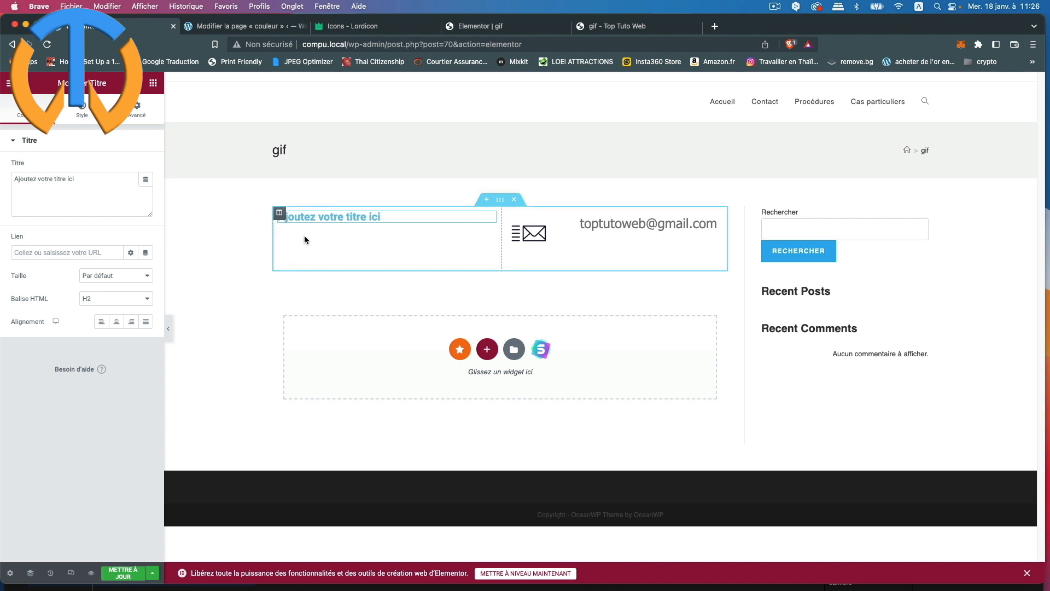
drag(89, 182, 12, 180)
text(Nous écrire)
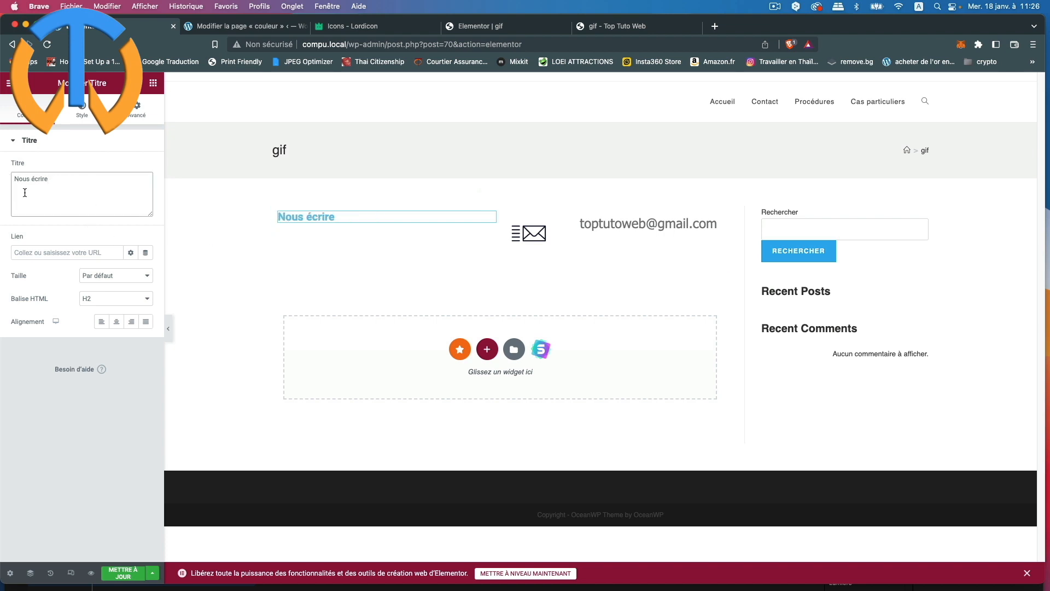
drag(63, 181, 3, 179)
click(119, 277)
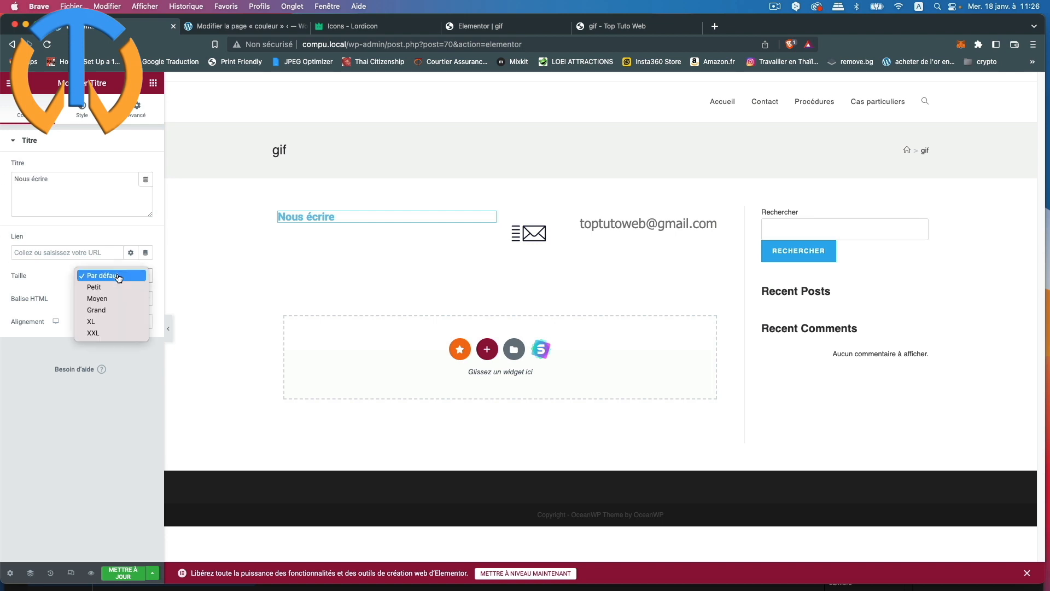
click(103, 321)
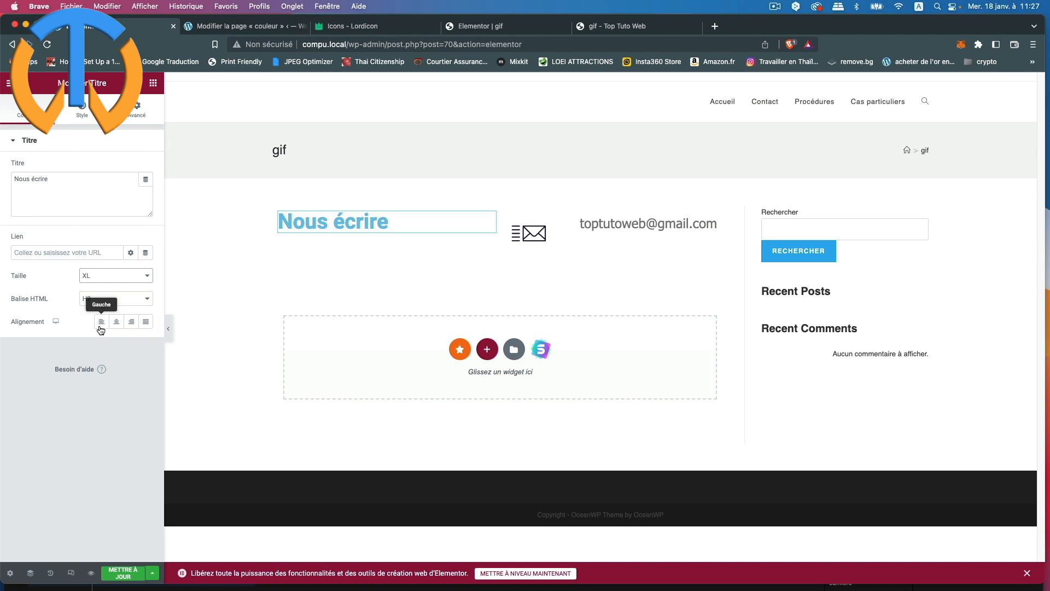
click(102, 324)
click(261, 249)
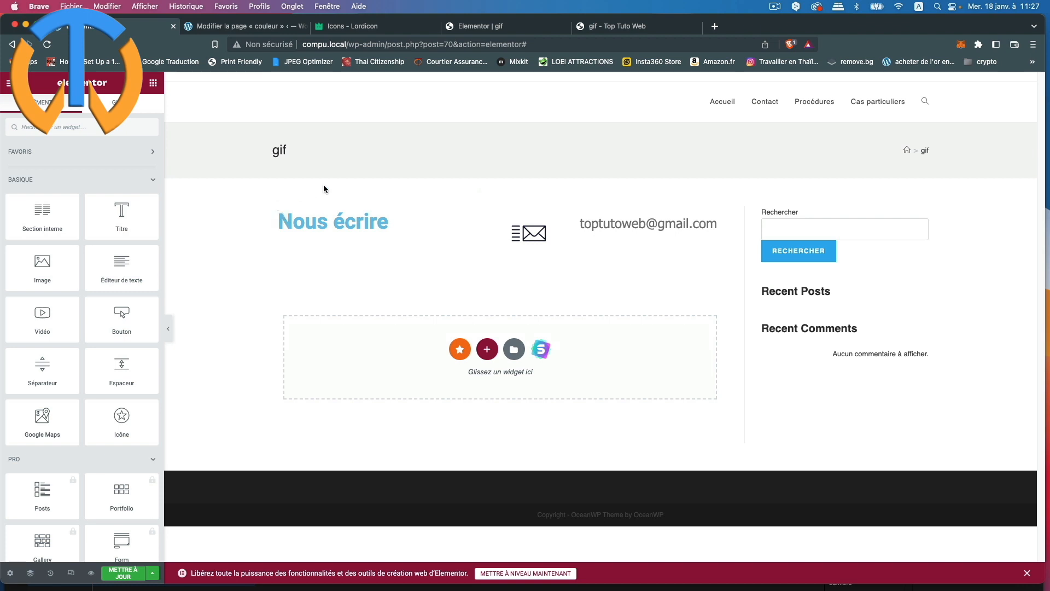
Step: Vertically centre the heading's column (Milieu) and make it slightly narrower
mouse_move(280, 215)
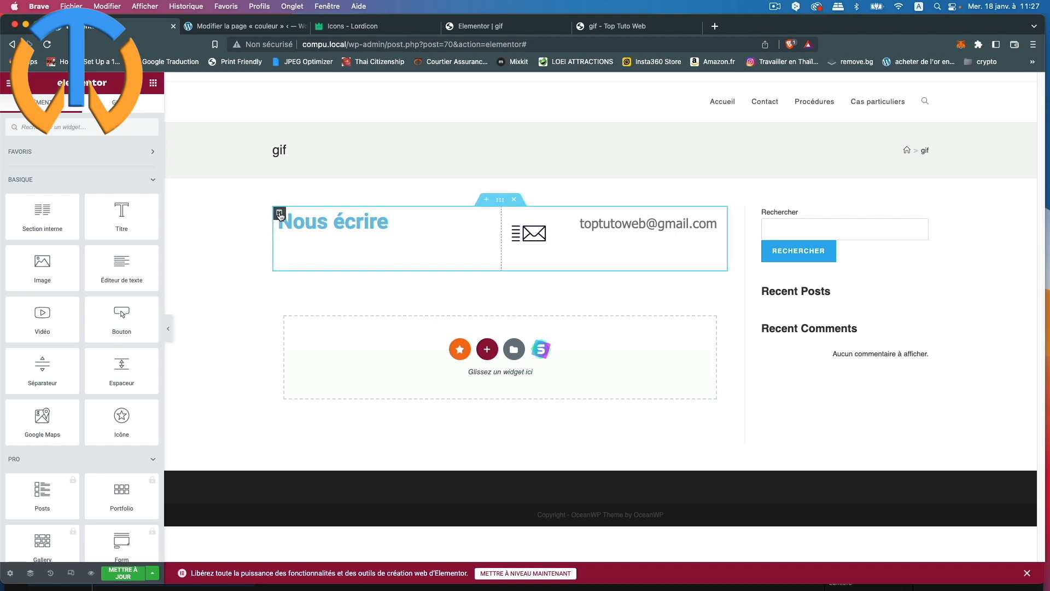
click(279, 213)
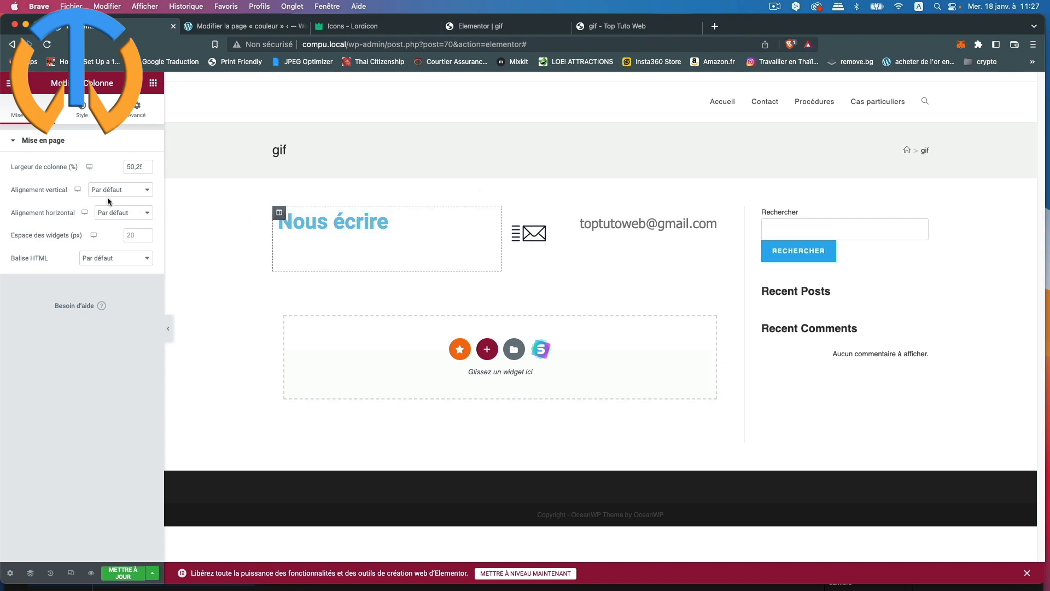
click(126, 195)
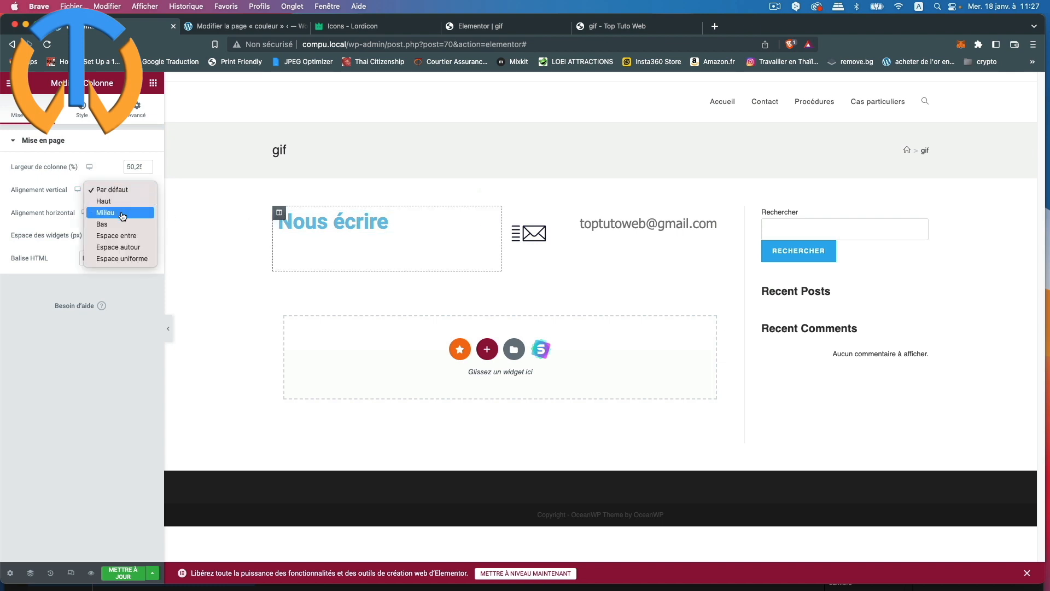
click(124, 217)
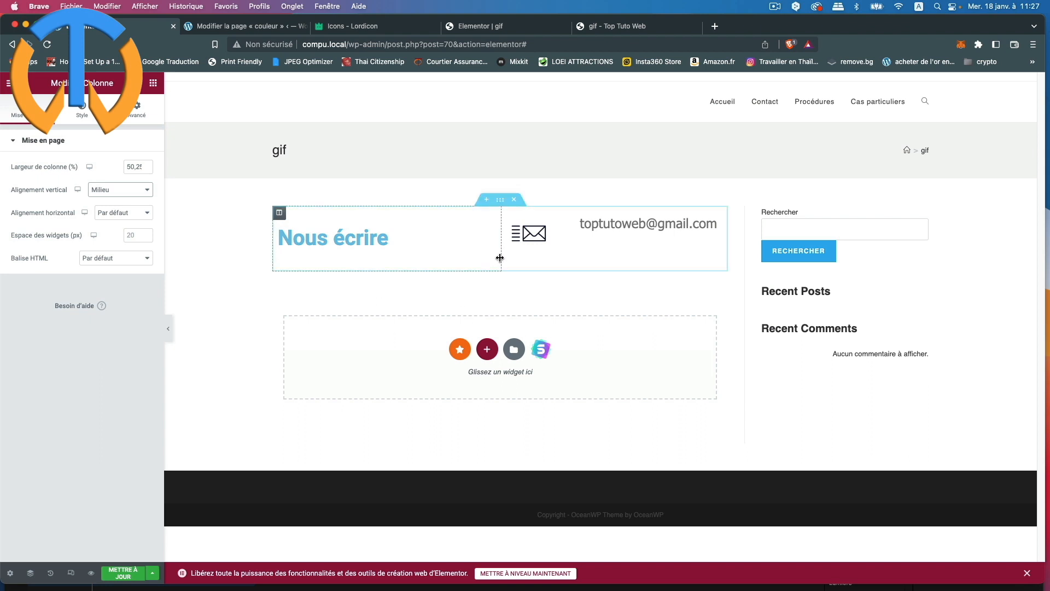
drag(501, 257, 465, 258)
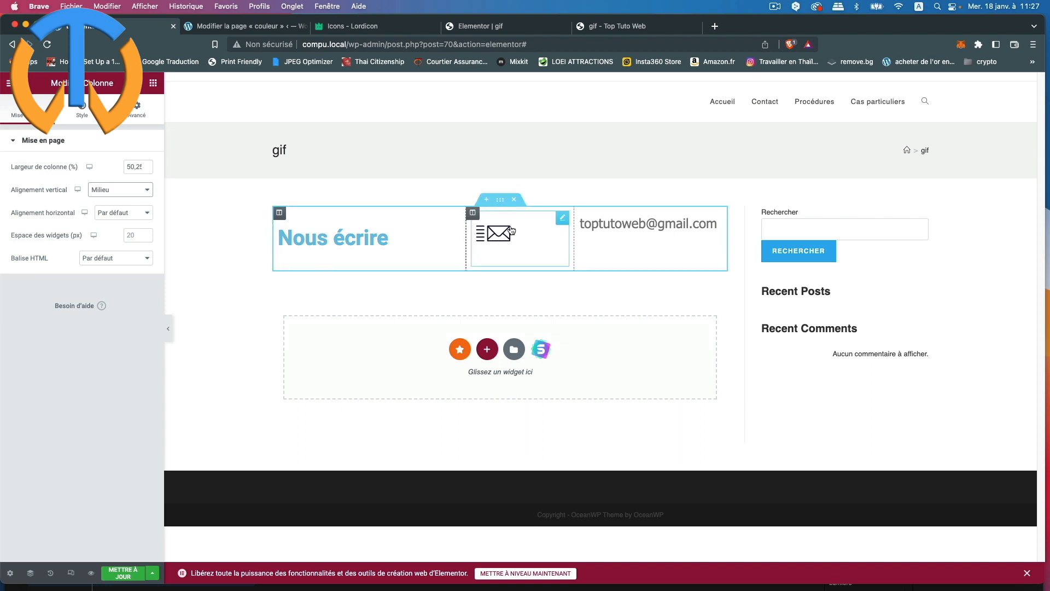
Step: Vertically centre the envelope and e-mail columns (Milieu), then save the page
click(474, 215)
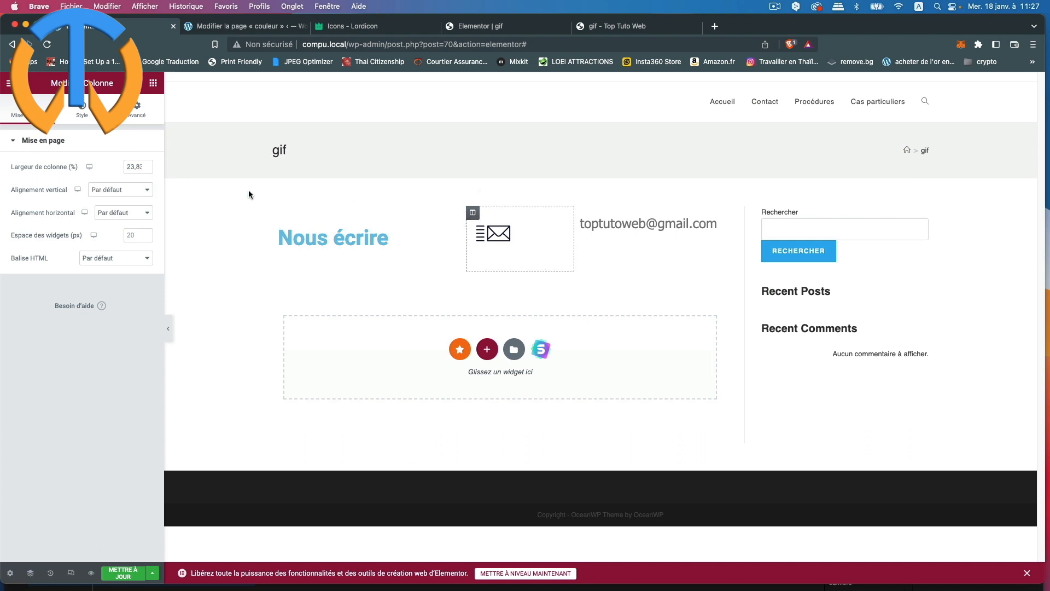
click(119, 190)
click(118, 213)
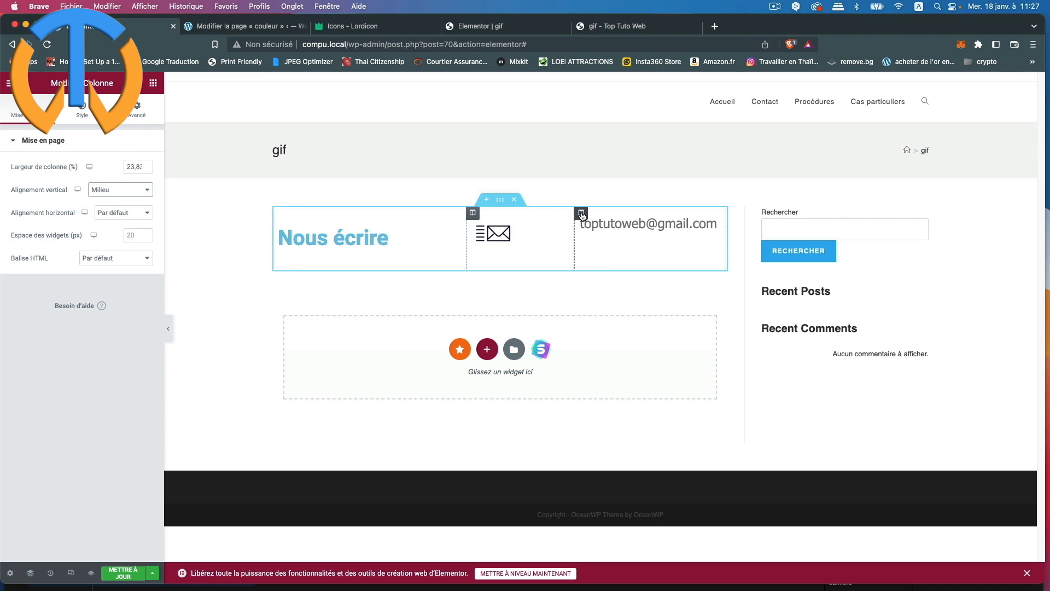
click(581, 213)
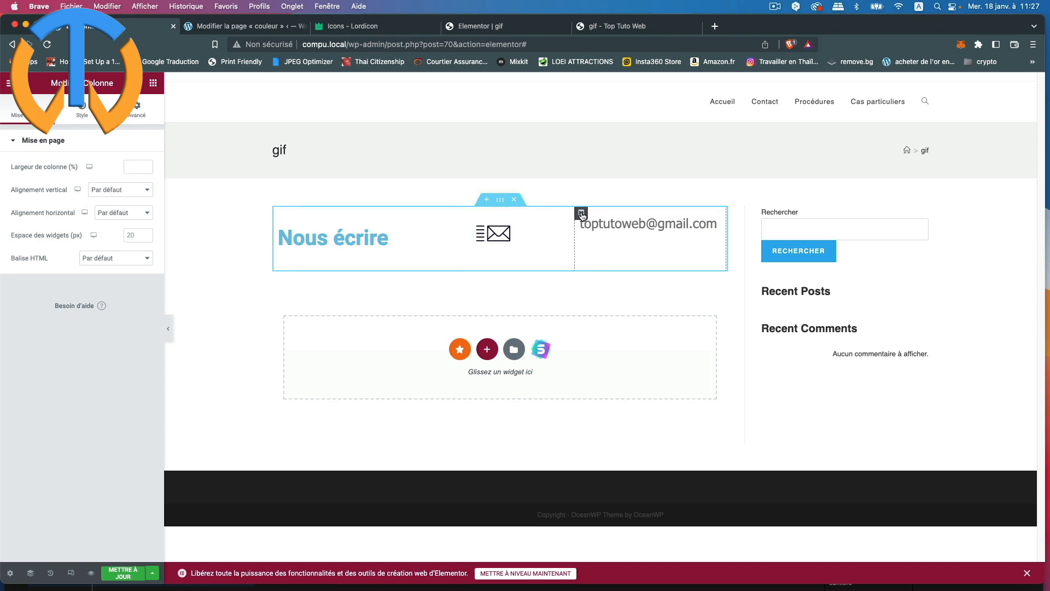
click(125, 189)
click(116, 213)
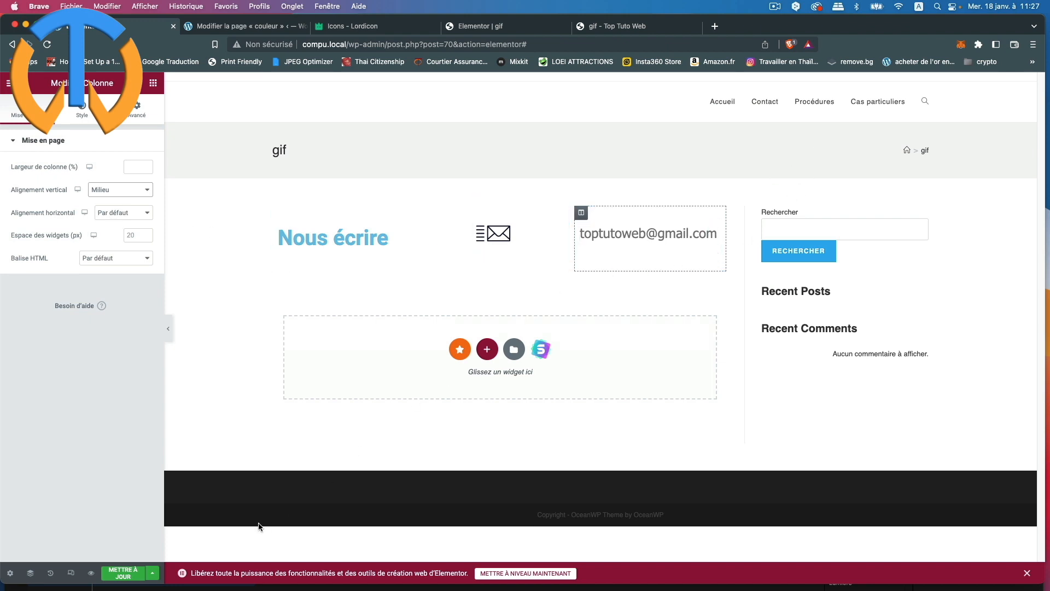
click(125, 579)
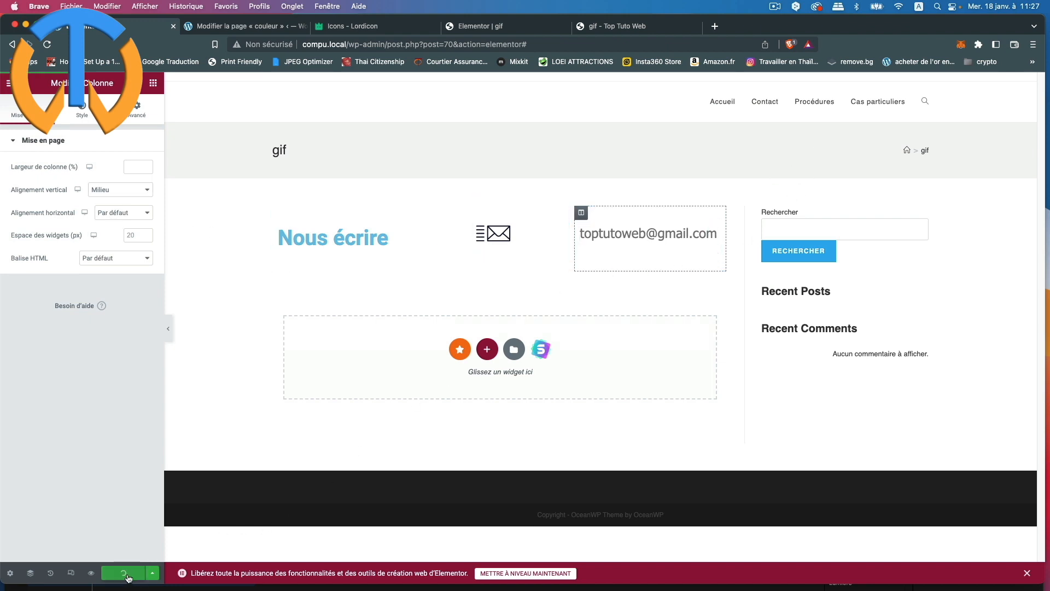
Step: Preview the saved page and view it in the other browser tab
click(91, 573)
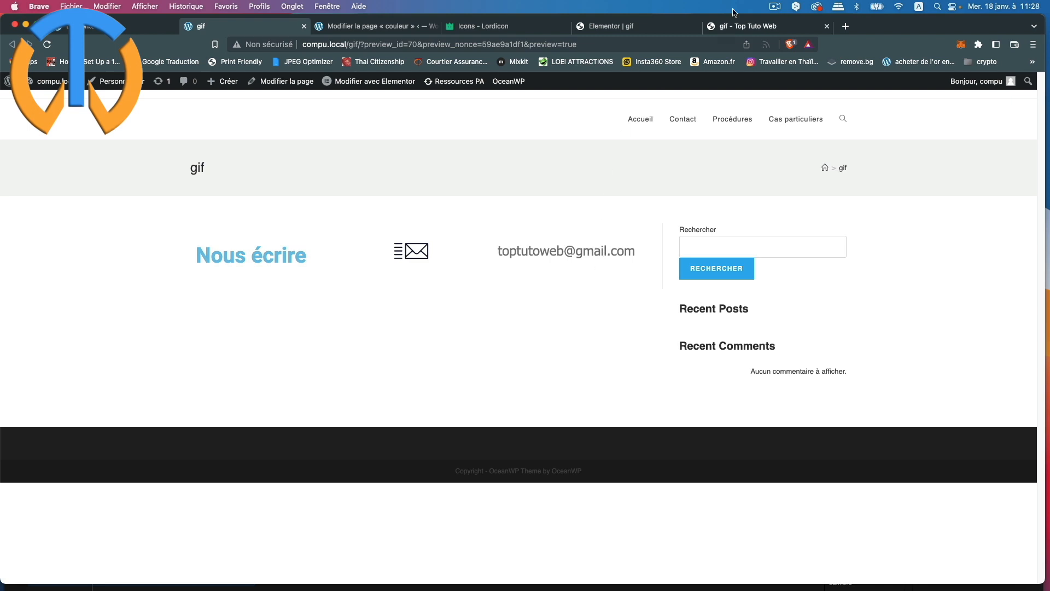
click(786, 25)
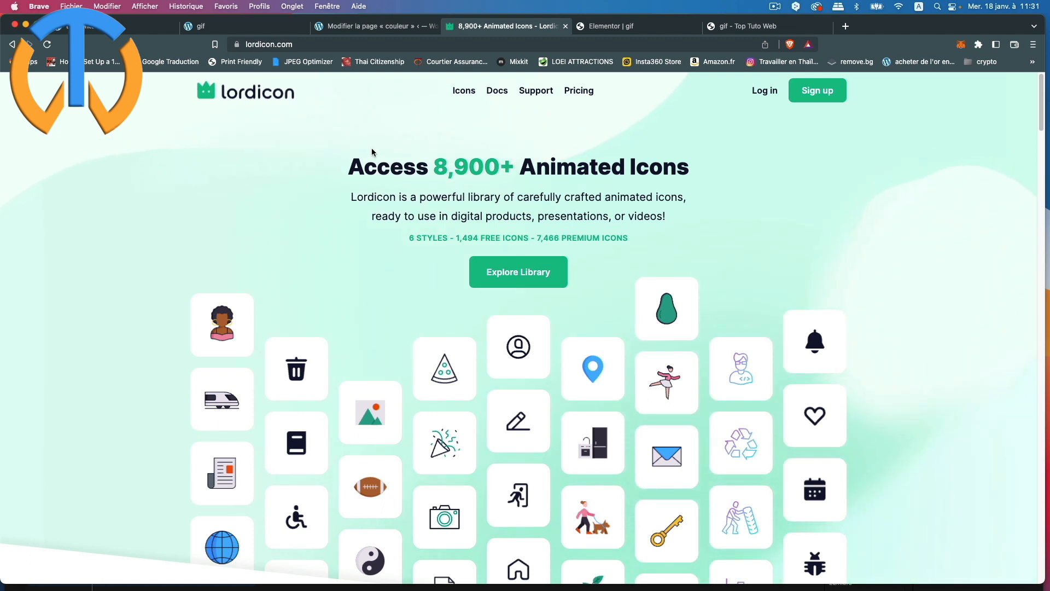
Step: Open the Wired Outline icon set and try the Lineal, Flat and Gradient styles, ending on Outline
mouse_move(469, 94)
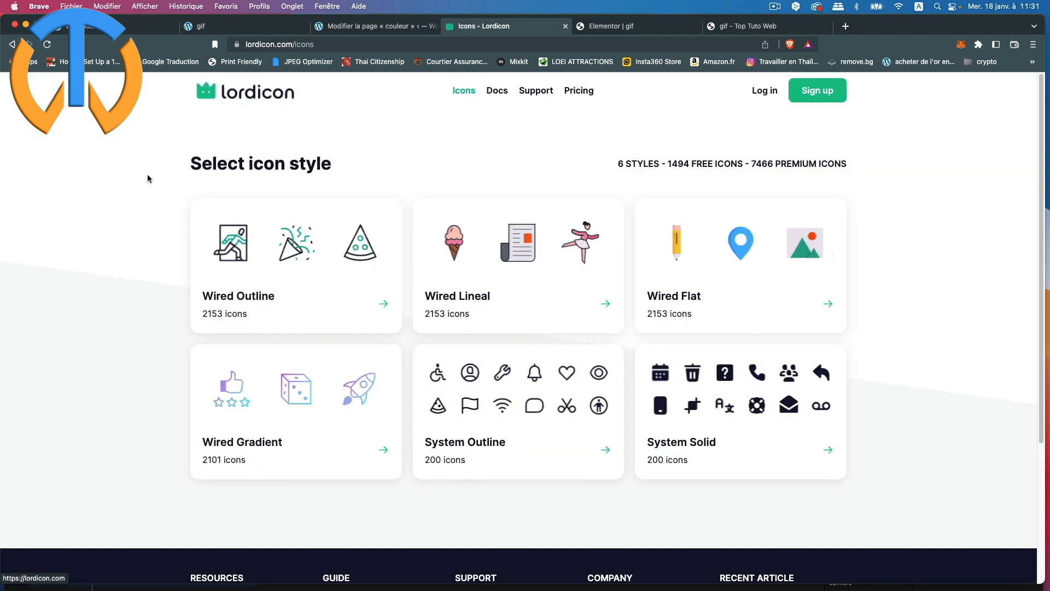
click(307, 284)
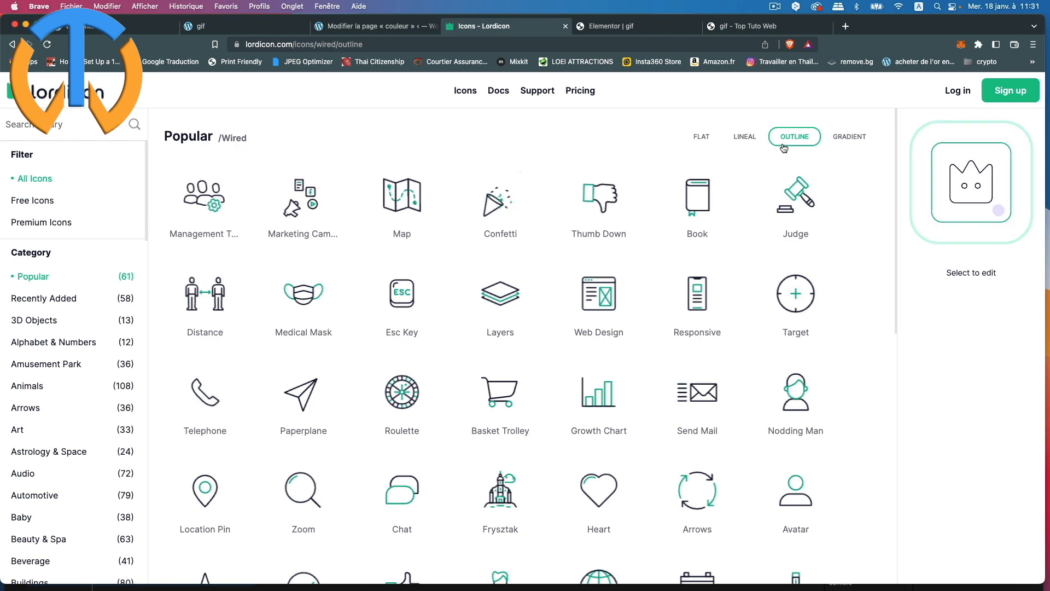
click(743, 140)
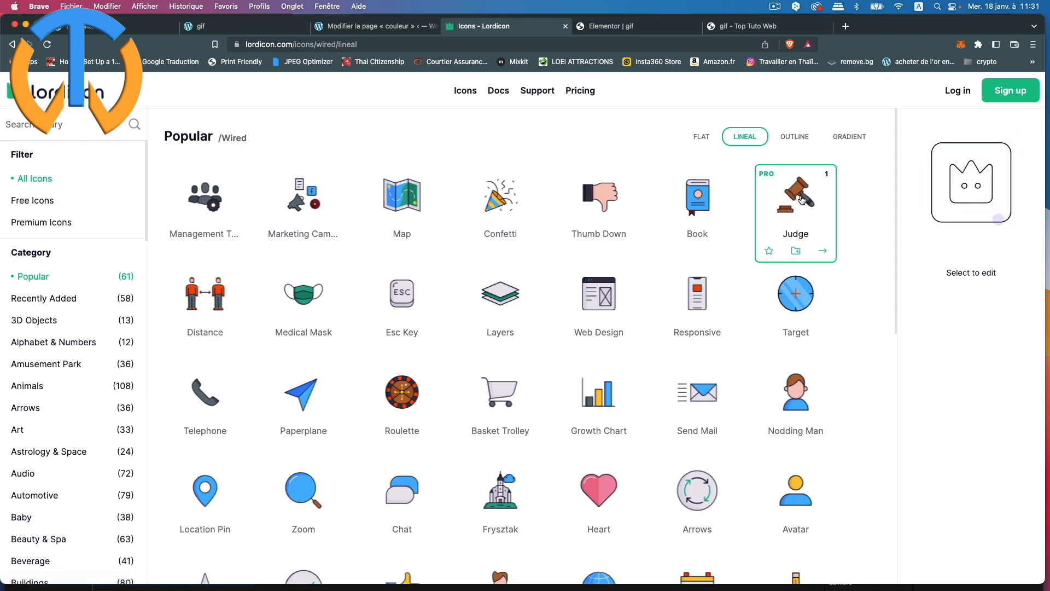
click(788, 139)
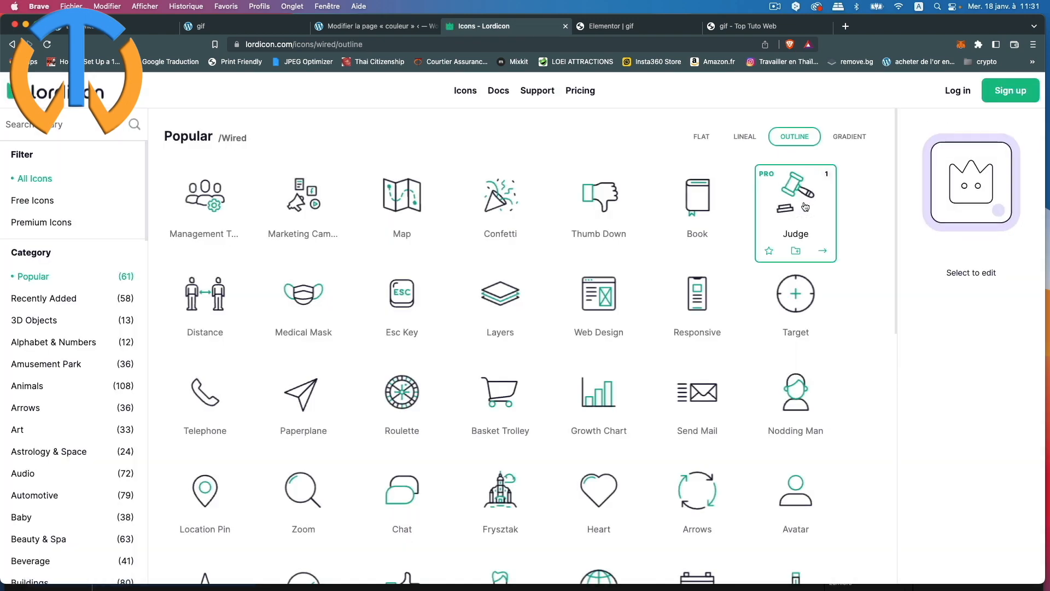
click(704, 136)
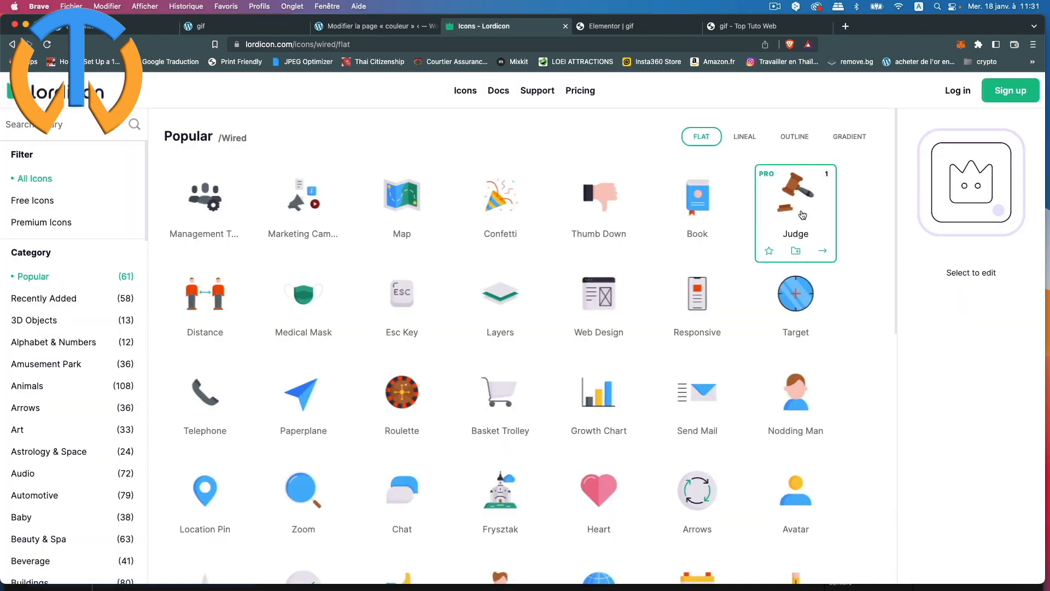
click(846, 140)
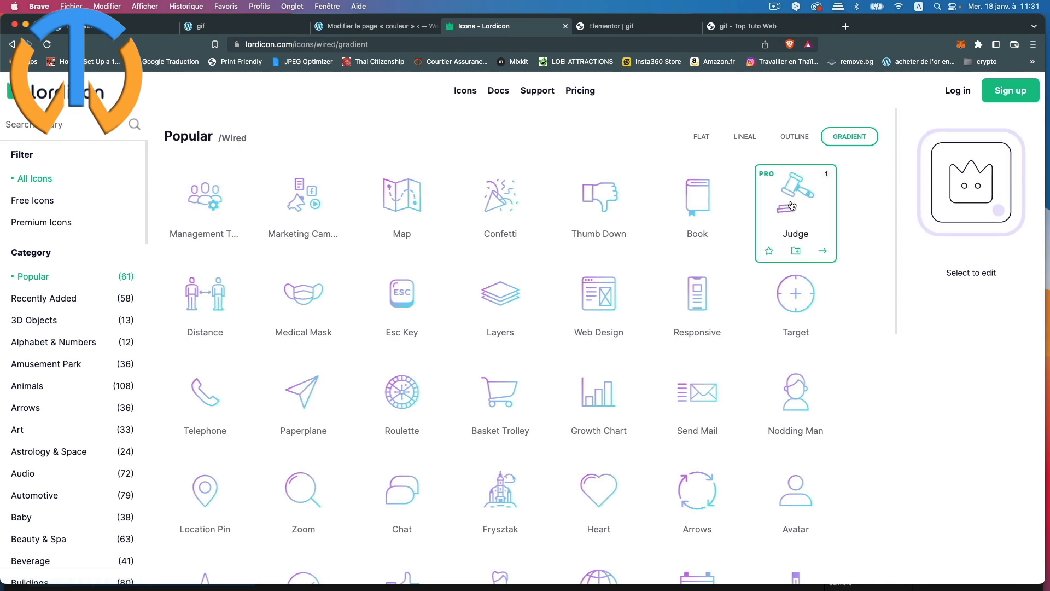
click(794, 138)
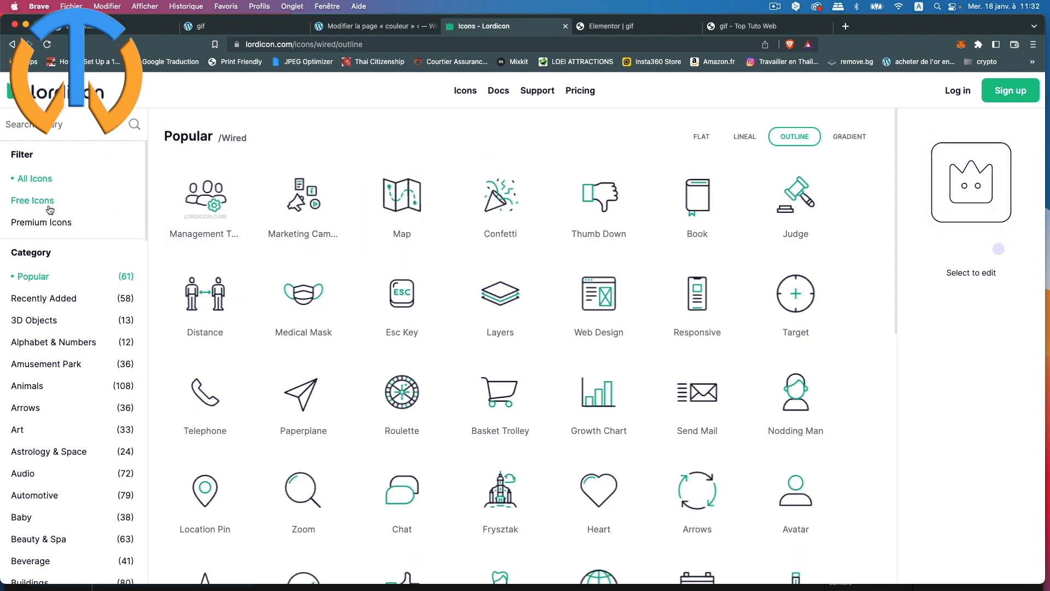
Step: Filter the library to free icons and open the Computer Hardware category
click(32, 201)
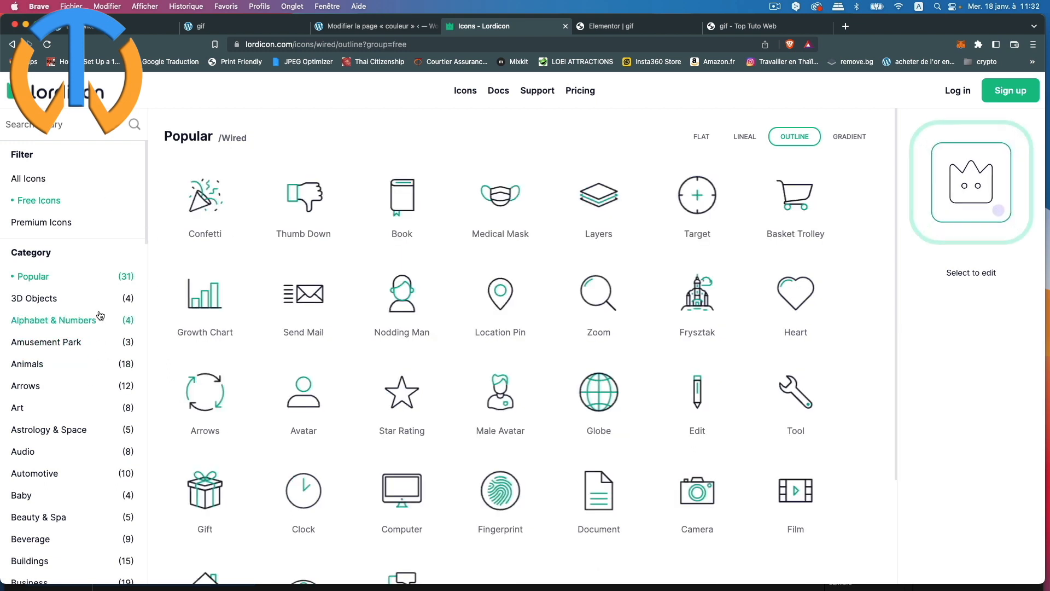
scroll(83, 350, down, 3)
scroll(99, 356, down, 10)
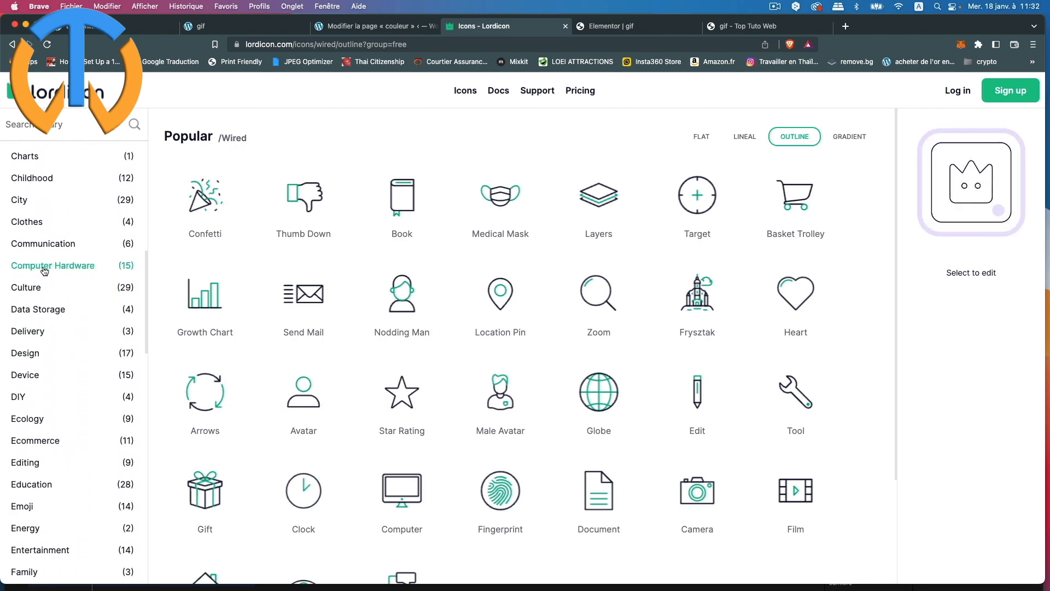
click(79, 272)
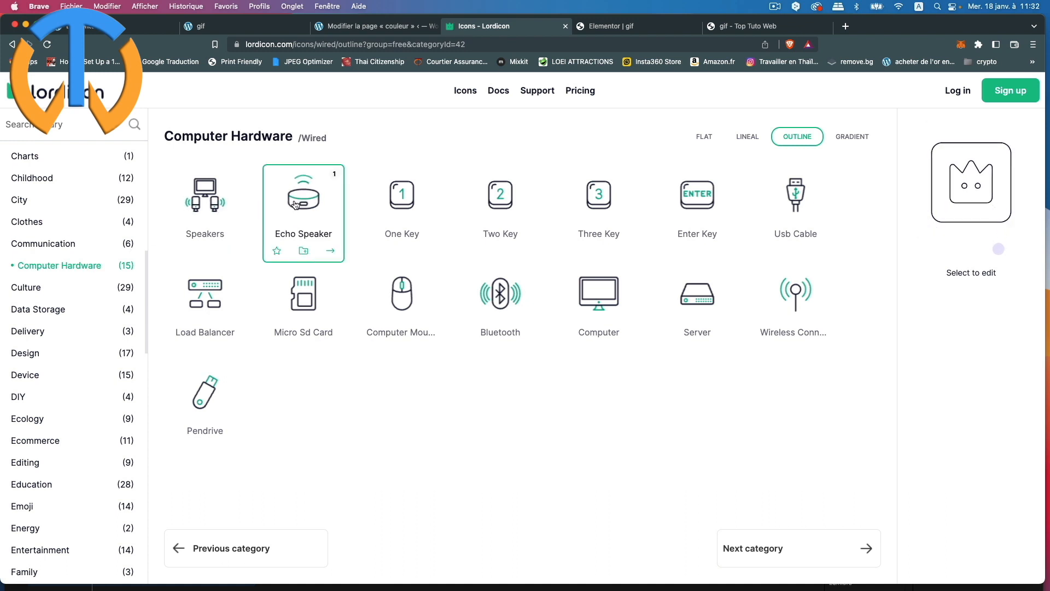
Step: Switch to the Interface category and browse its free icons
scroll(82, 391, down, 5)
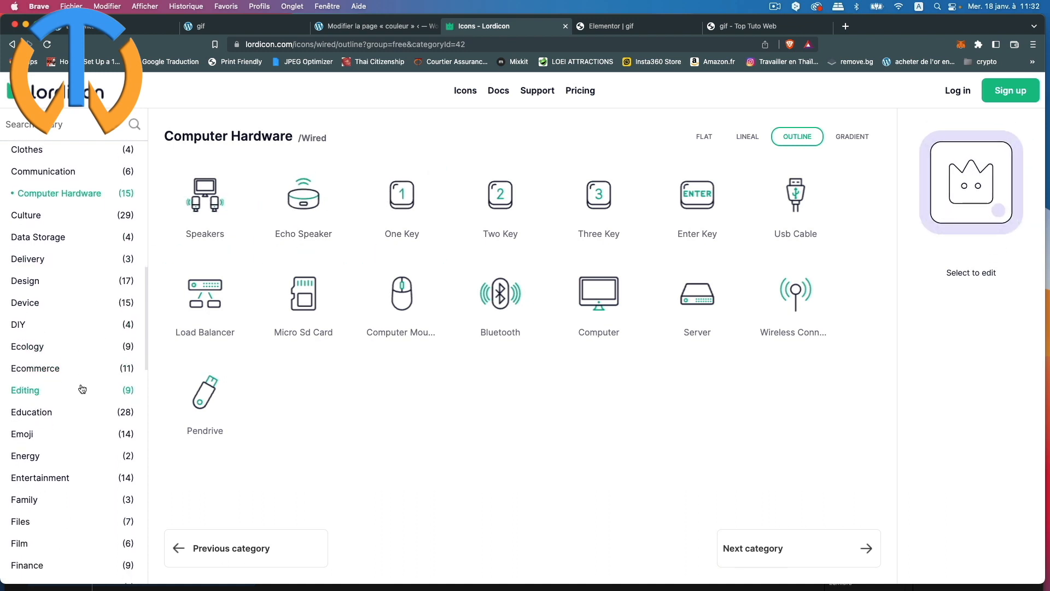
scroll(82, 391, down, 3)
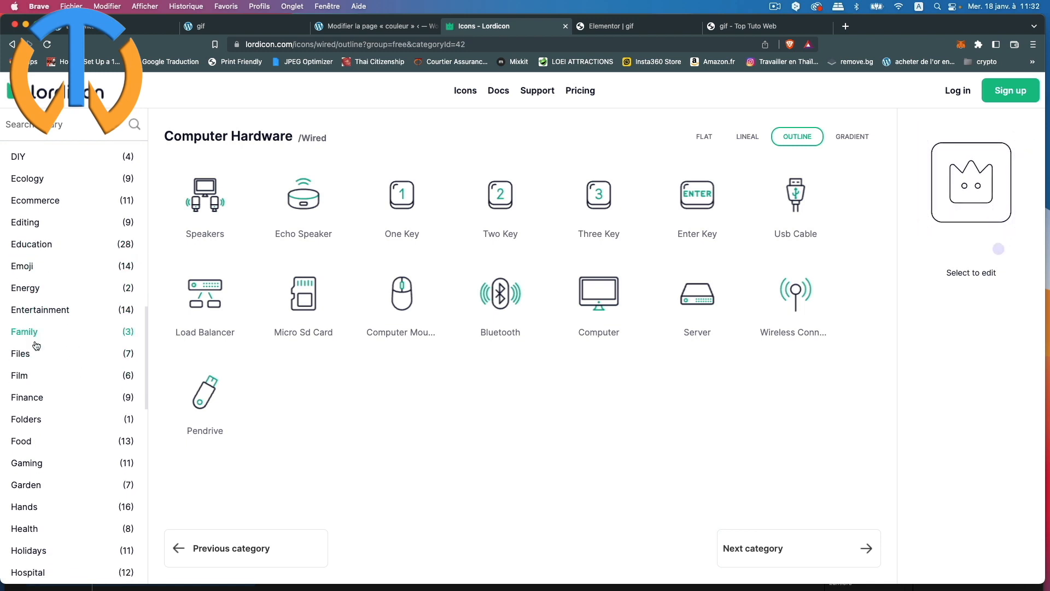
scroll(79, 365, down, 5)
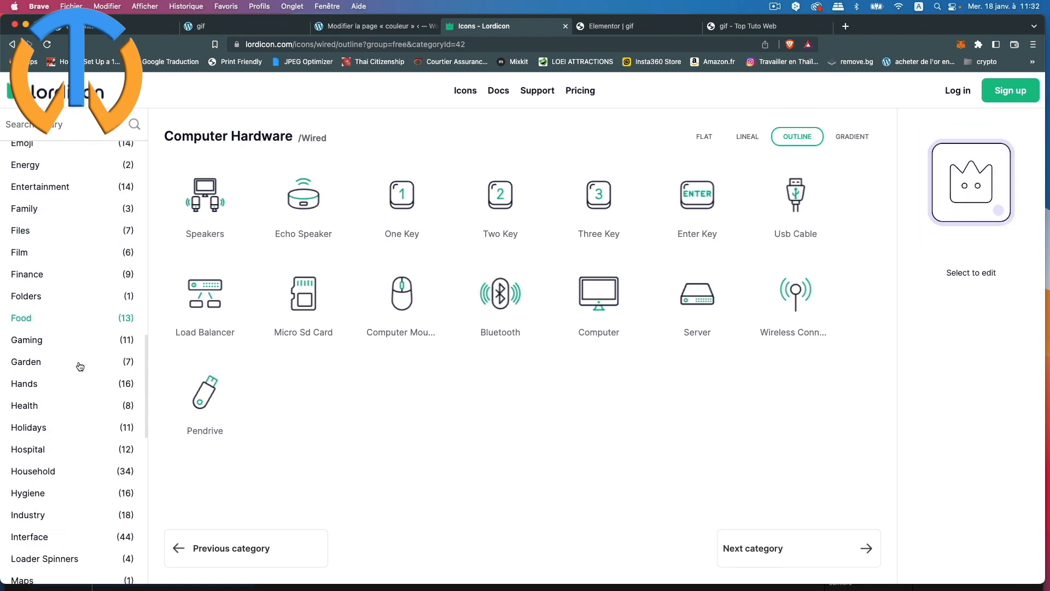
scroll(80, 366, down, 3)
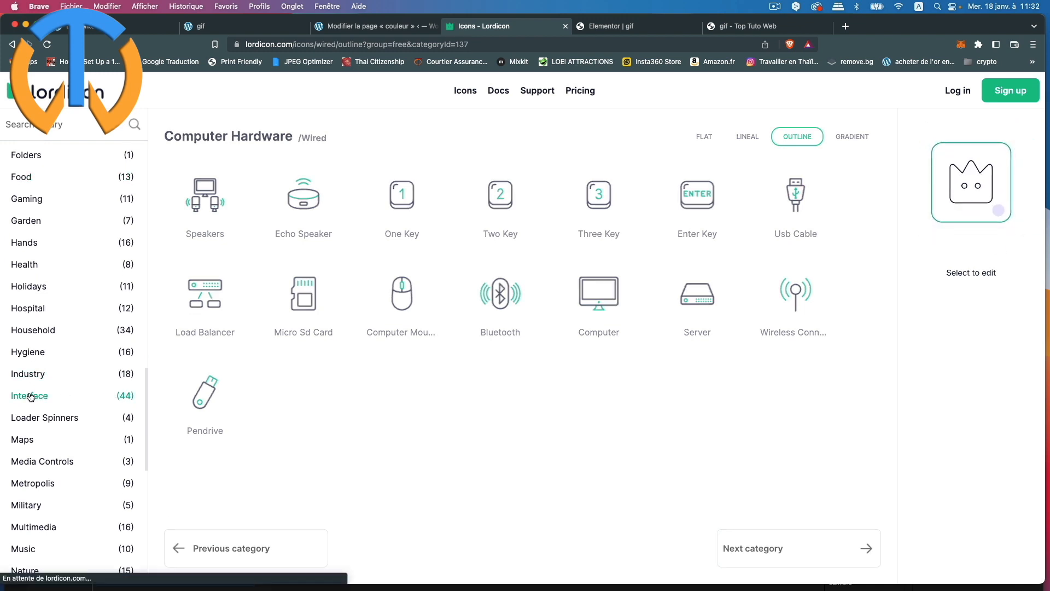
click(31, 397)
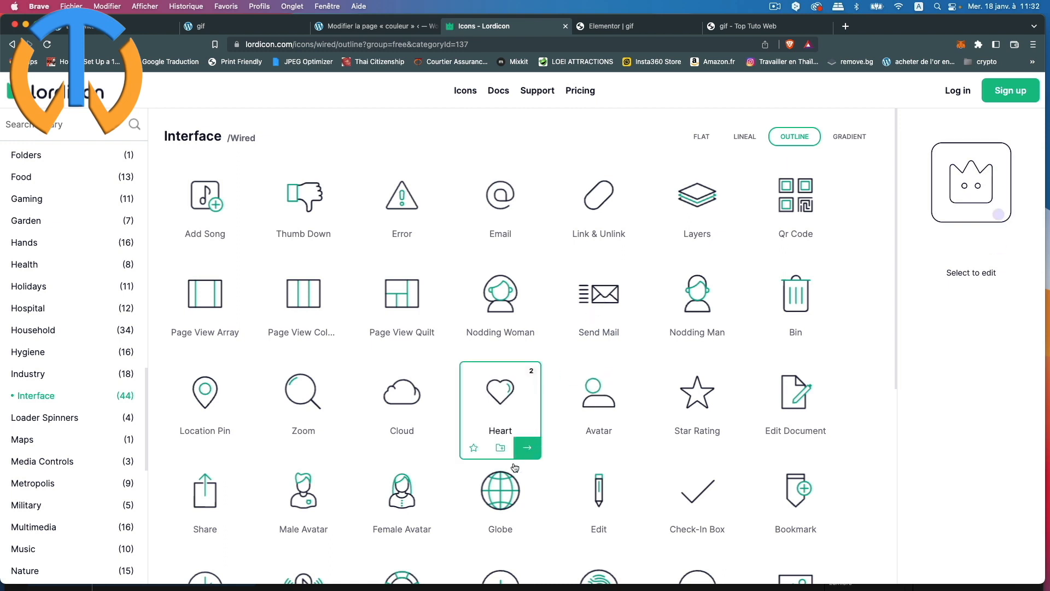
scroll(540, 451, down, 2)
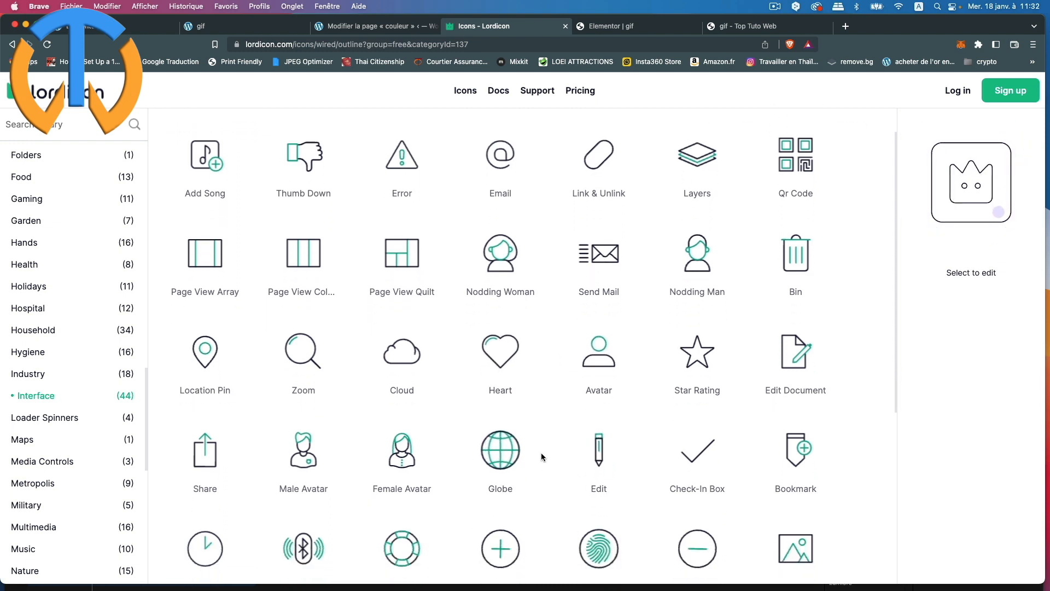
scroll(506, 421, down, 1)
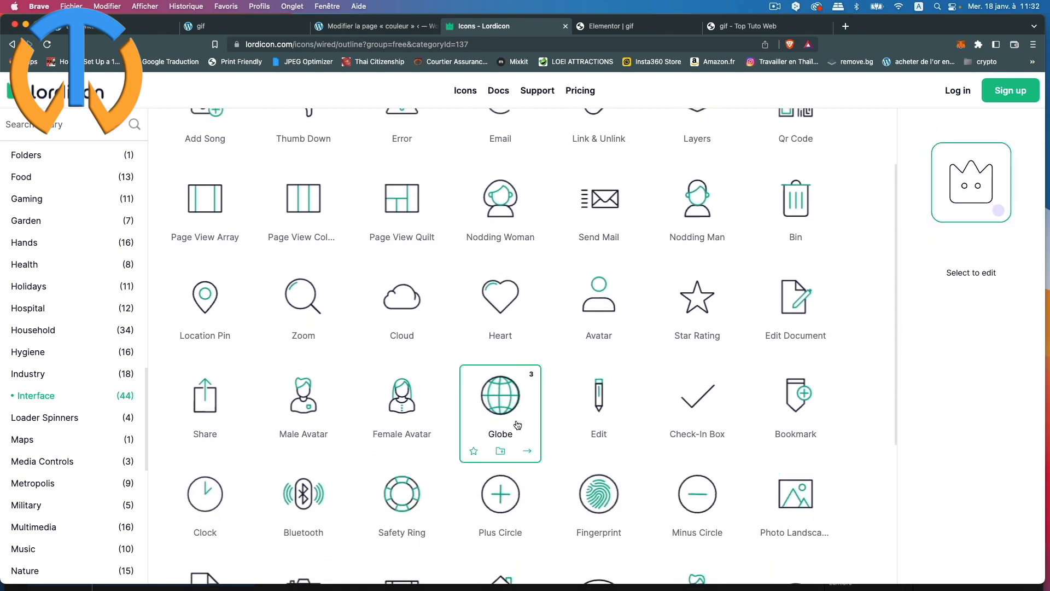
Step: Open the Globe icon and change its motion from Hover-2 to Loop
click(507, 394)
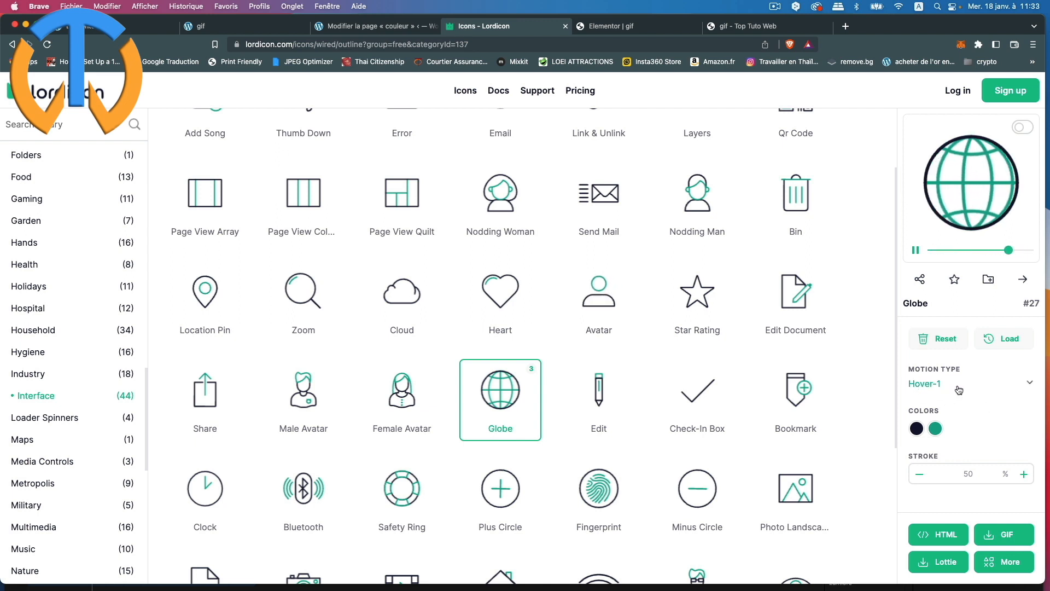
click(1022, 391)
click(993, 437)
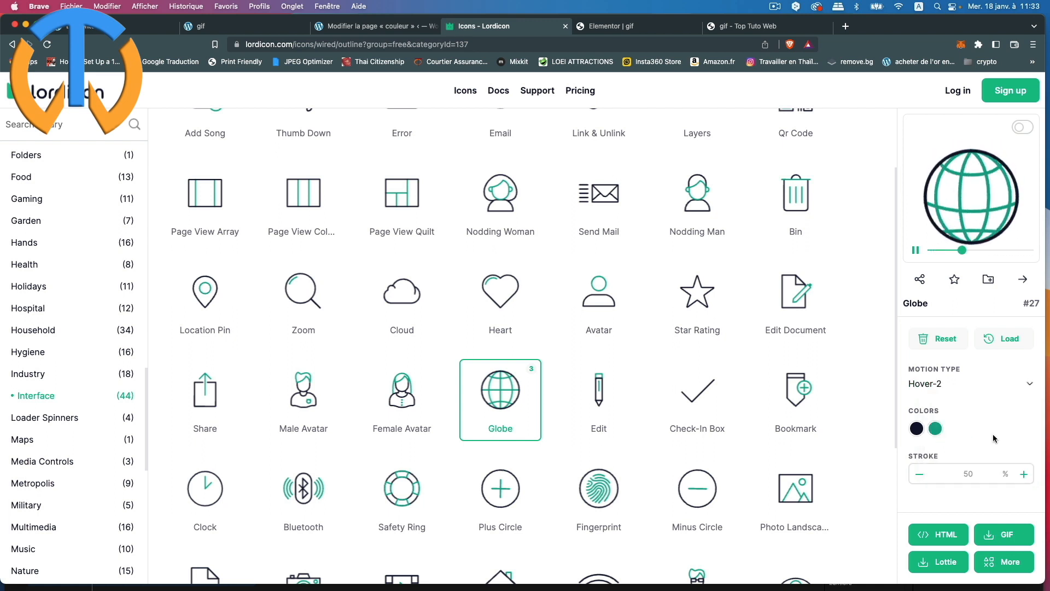
click(1012, 388)
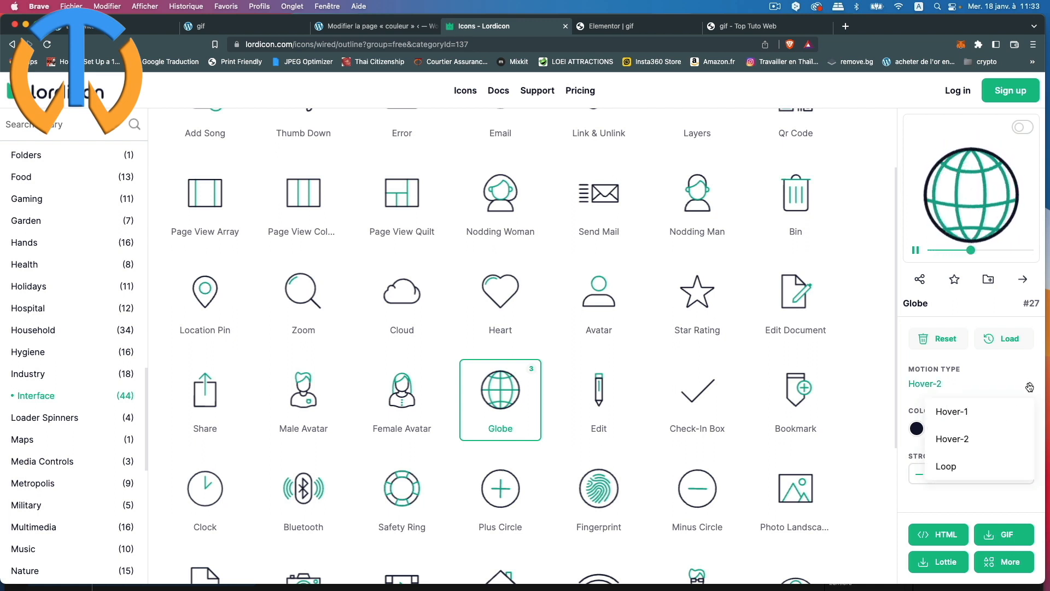
click(958, 470)
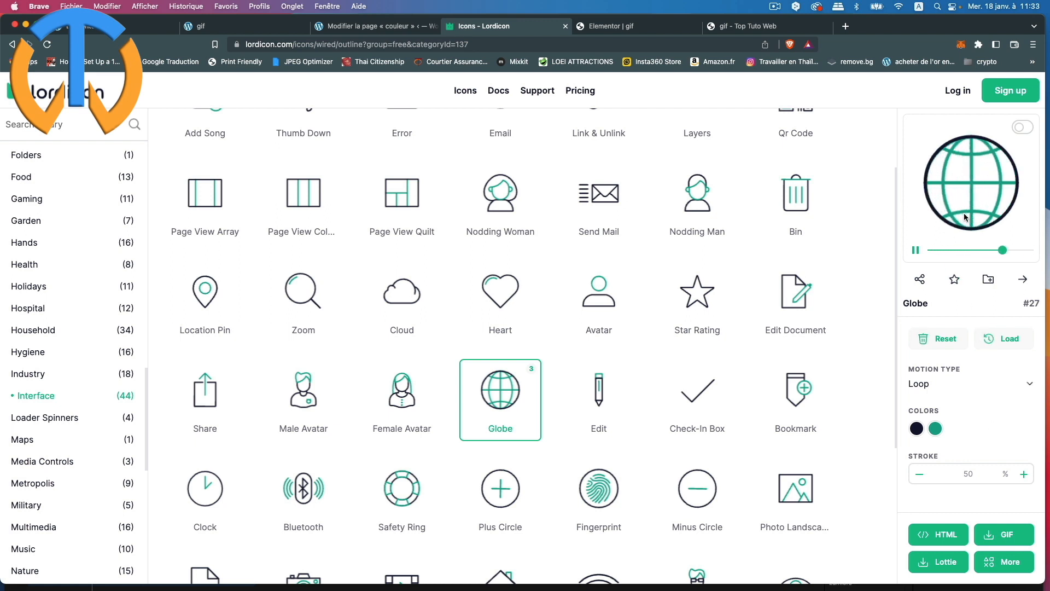
Step: Try new primary and secondary colours on the globe, then discard both changes
click(917, 429)
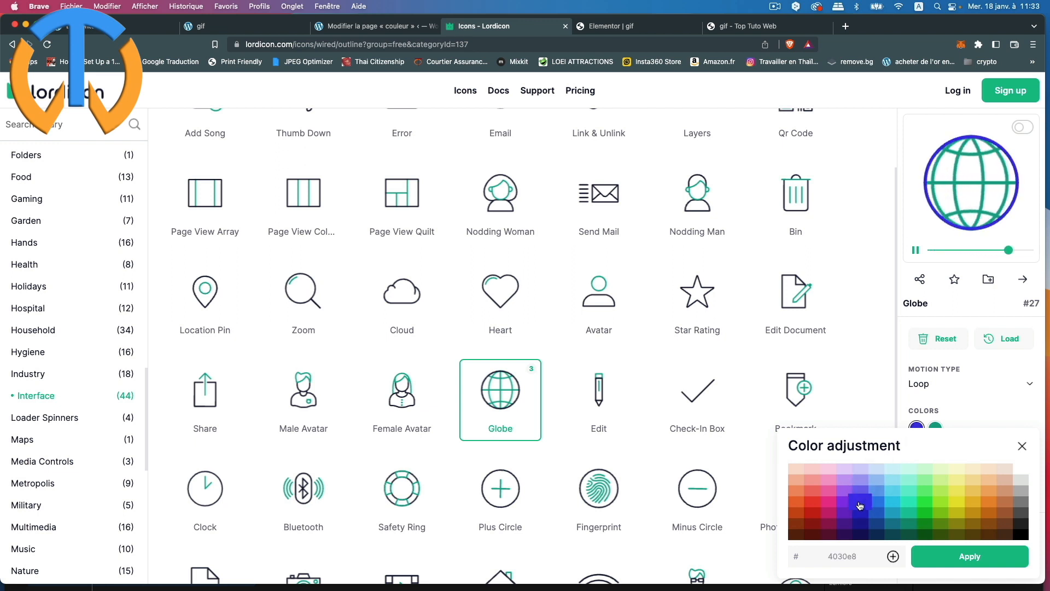
click(967, 408)
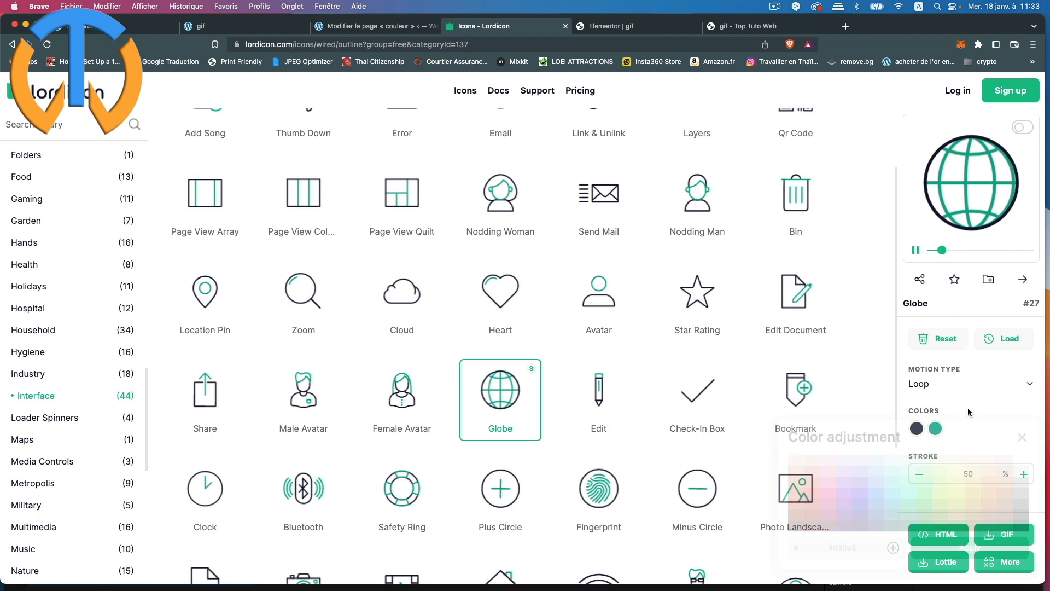
click(934, 429)
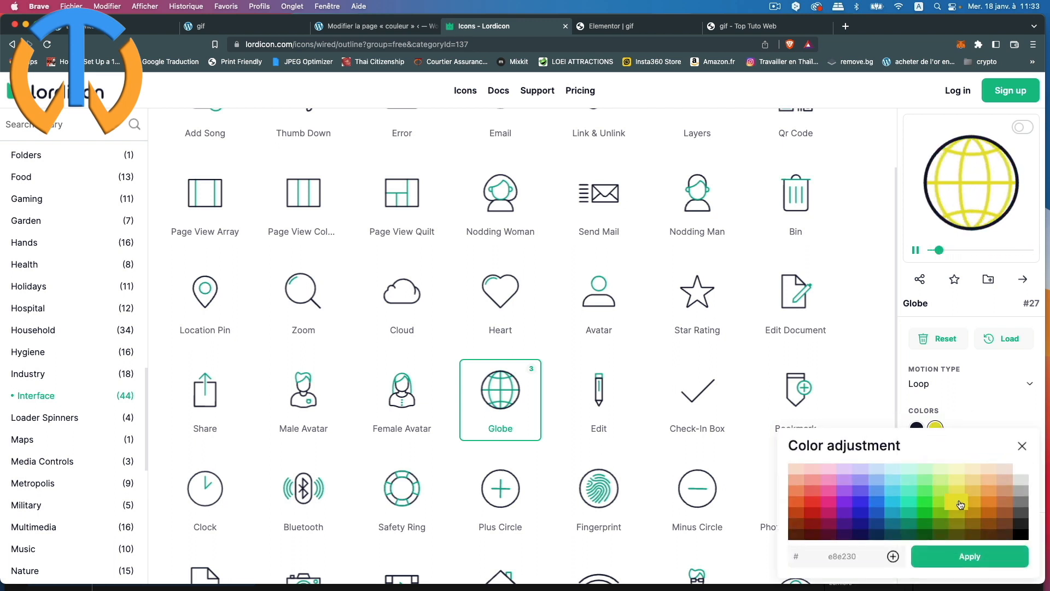
click(1003, 413)
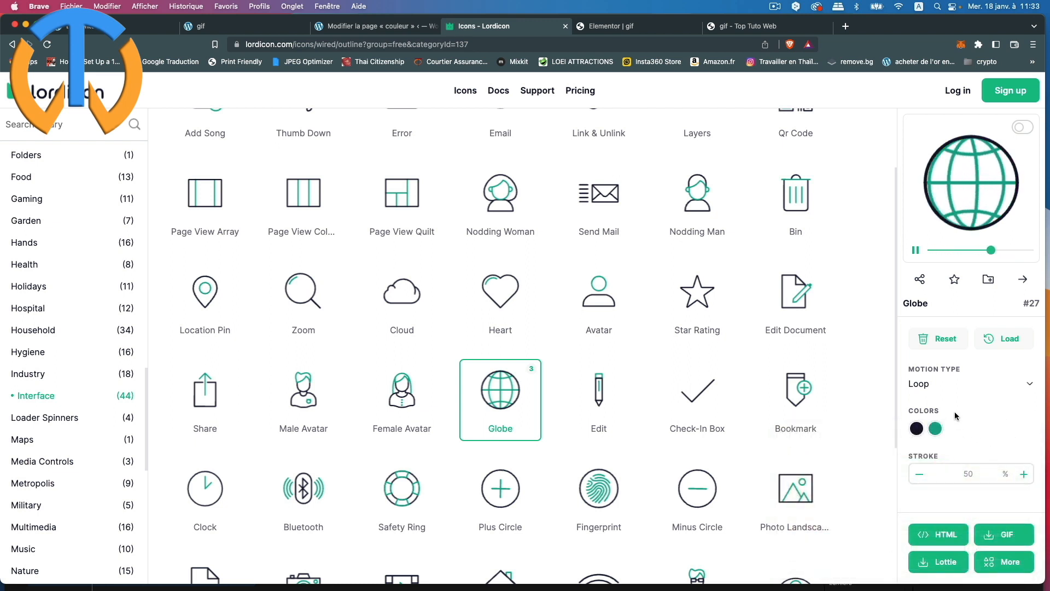
scroll(796, 295, up, 2)
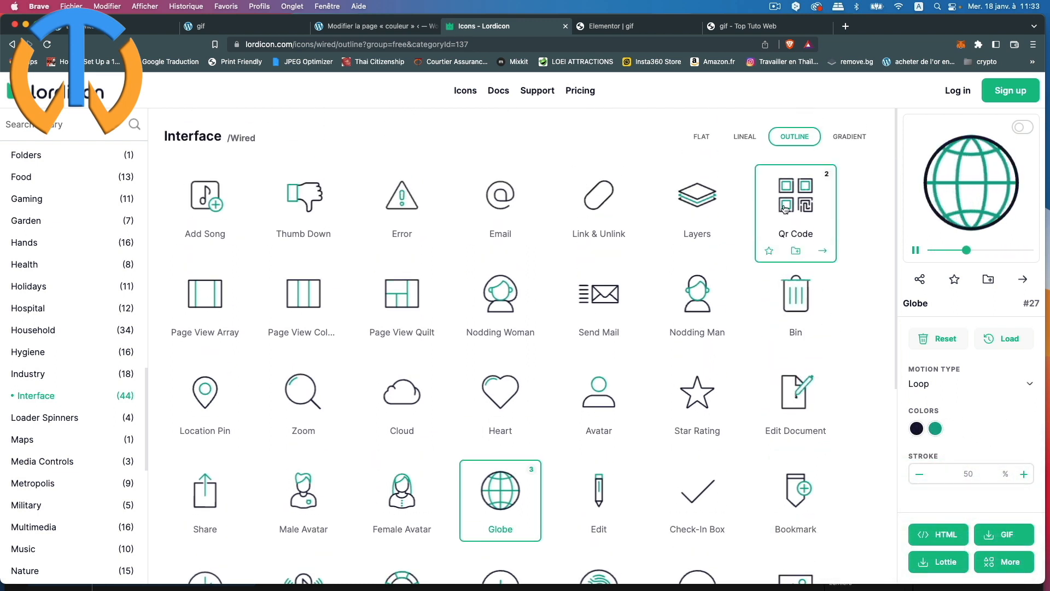
Step: Open the free Lineal Globe icon from the Interface category and set its motion to Hover-1
click(744, 138)
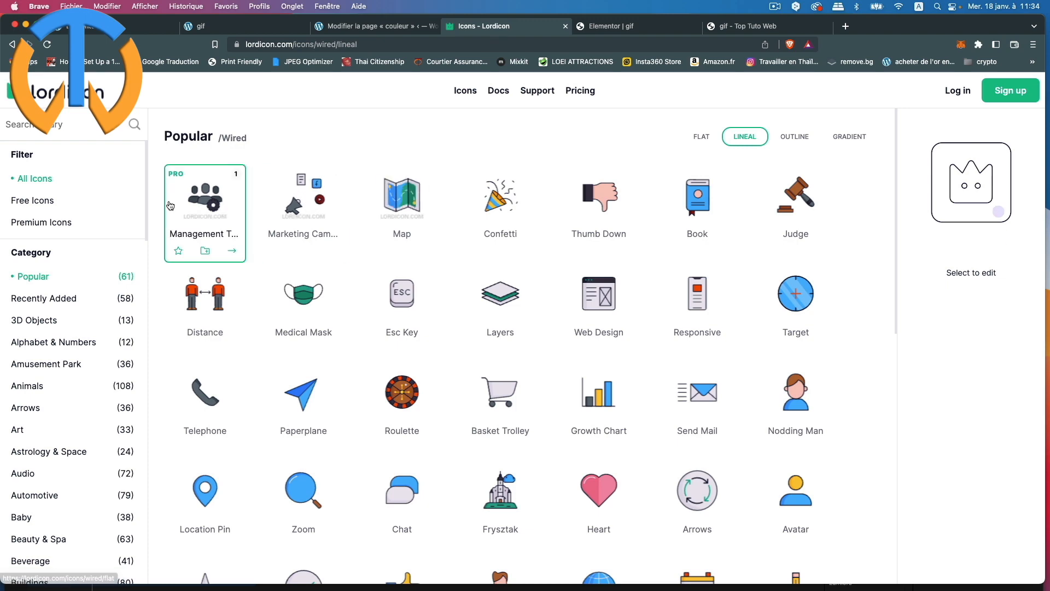
click(26, 201)
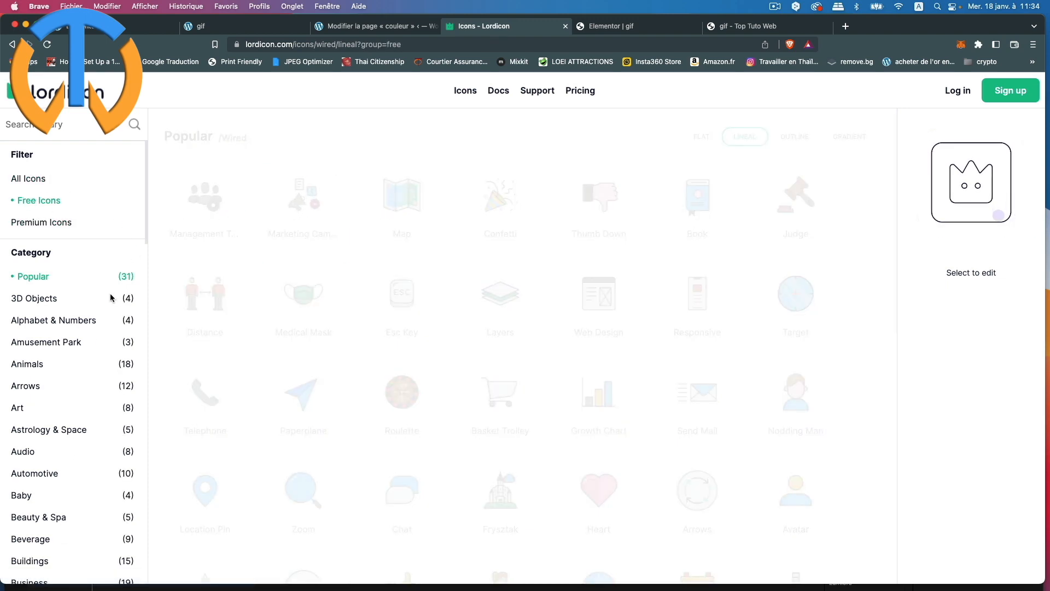
scroll(87, 396, down, 7)
scroll(86, 397, down, 6)
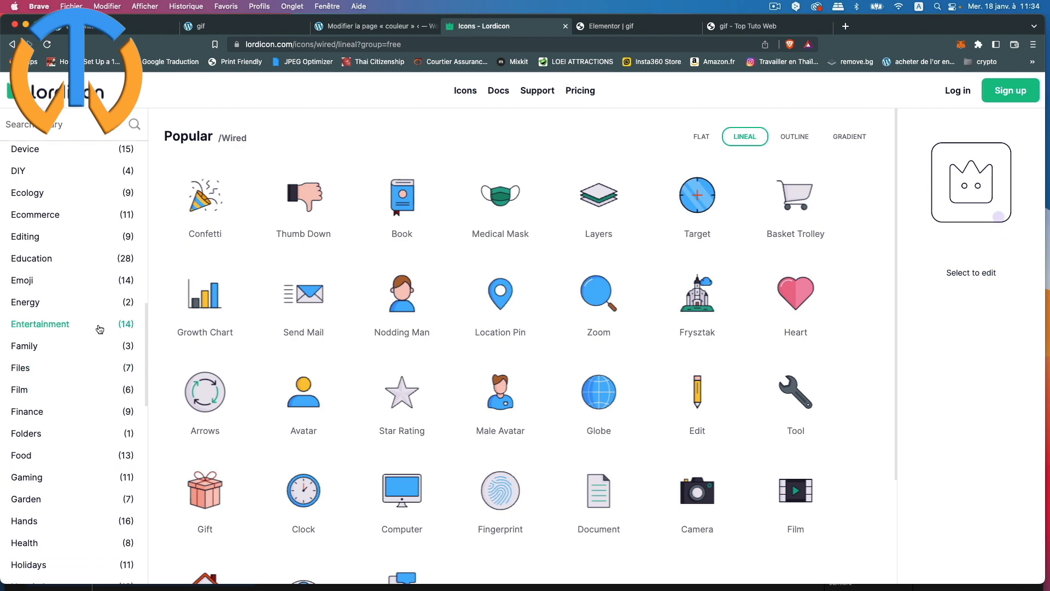
scroll(78, 355, down, 5)
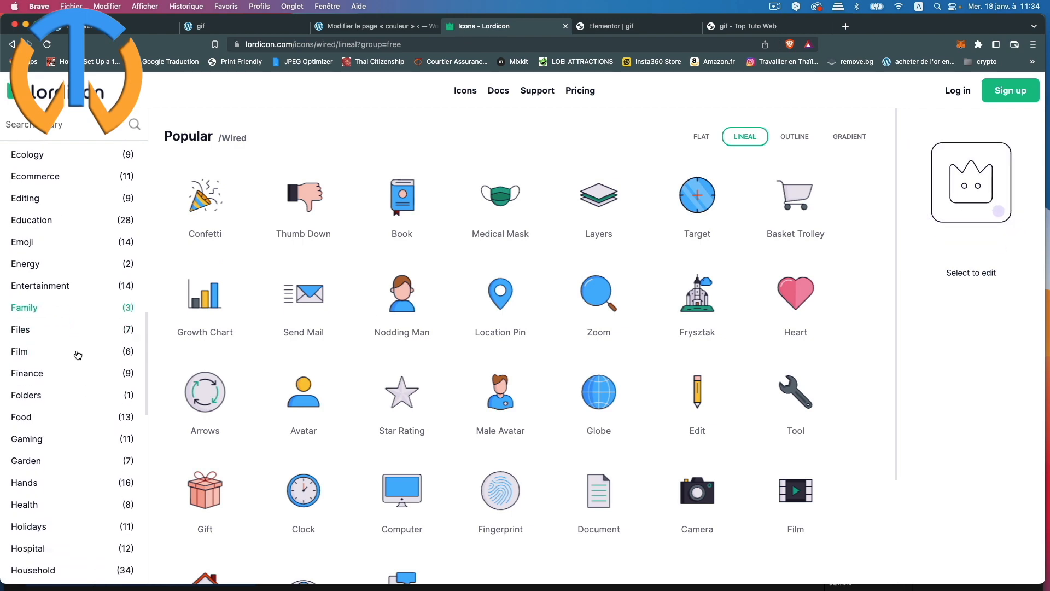
click(59, 473)
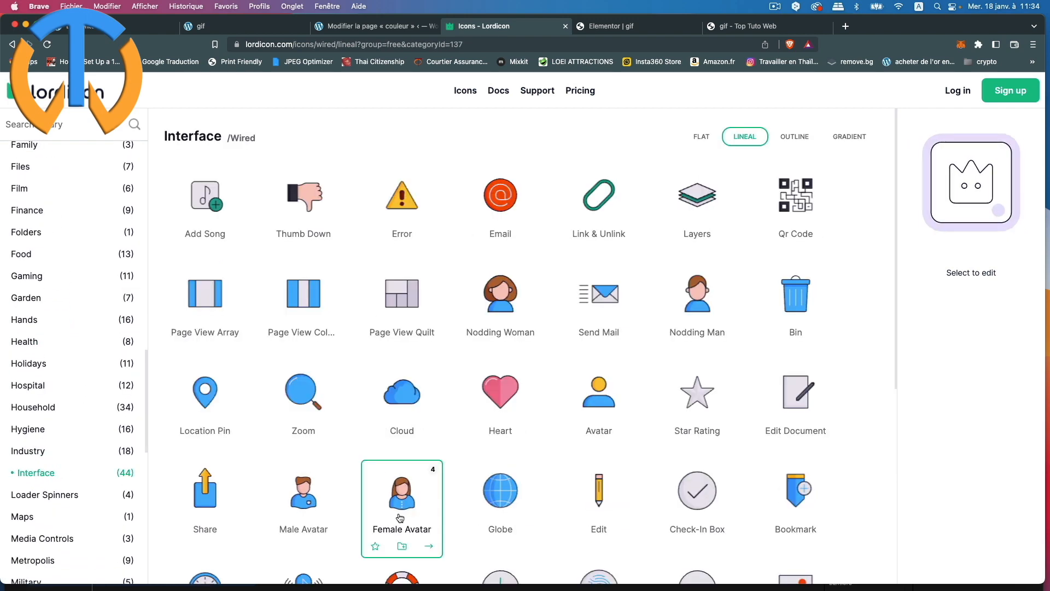
click(509, 503)
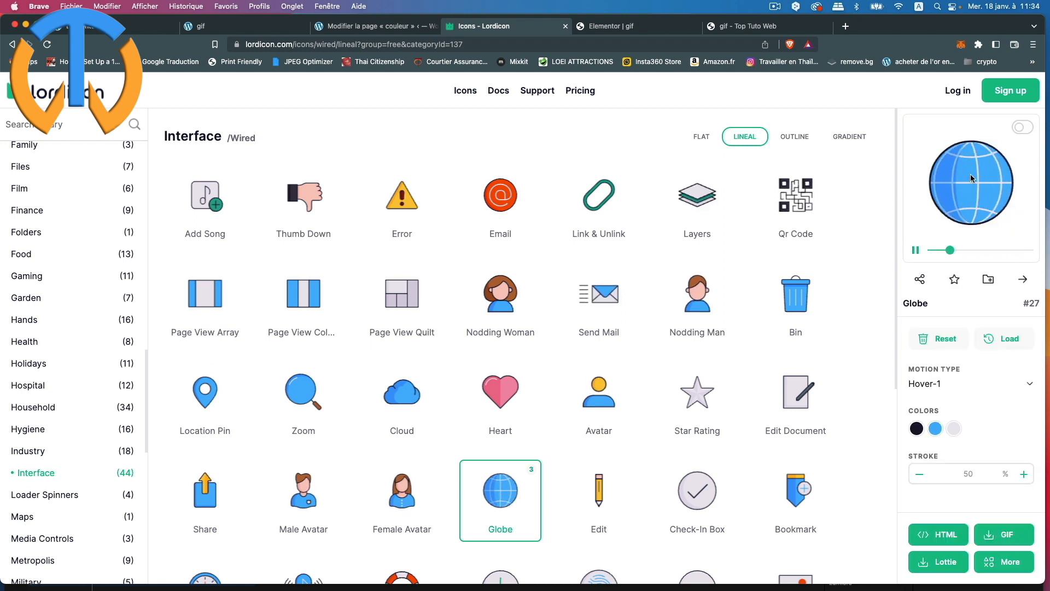
click(952, 384)
click(954, 438)
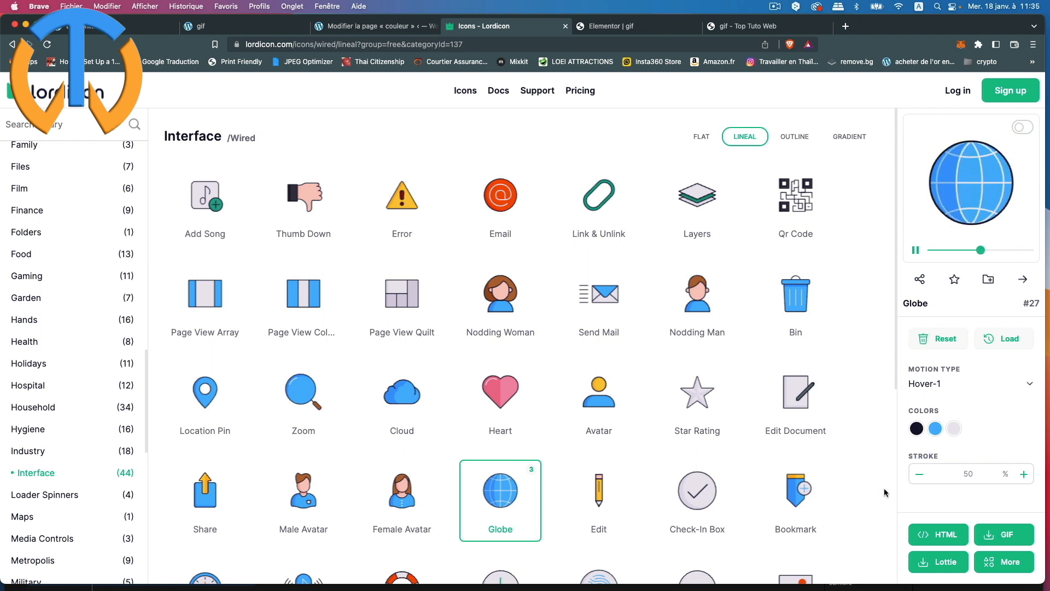
Step: Recolour the globe: dark blue outline, purple fill and yellow (e8e230) secondary lines
click(915, 429)
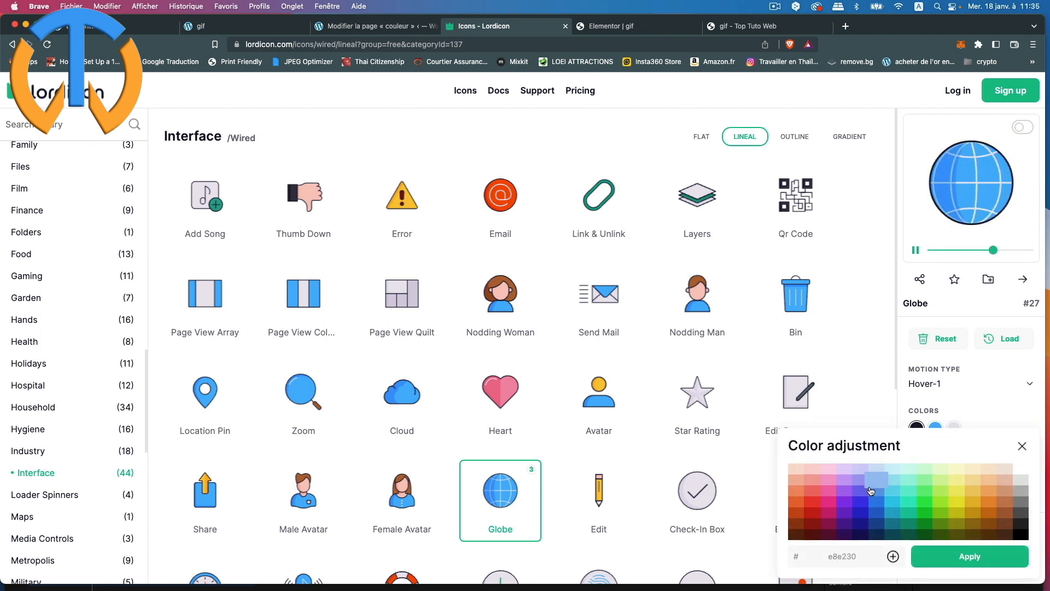
click(863, 517)
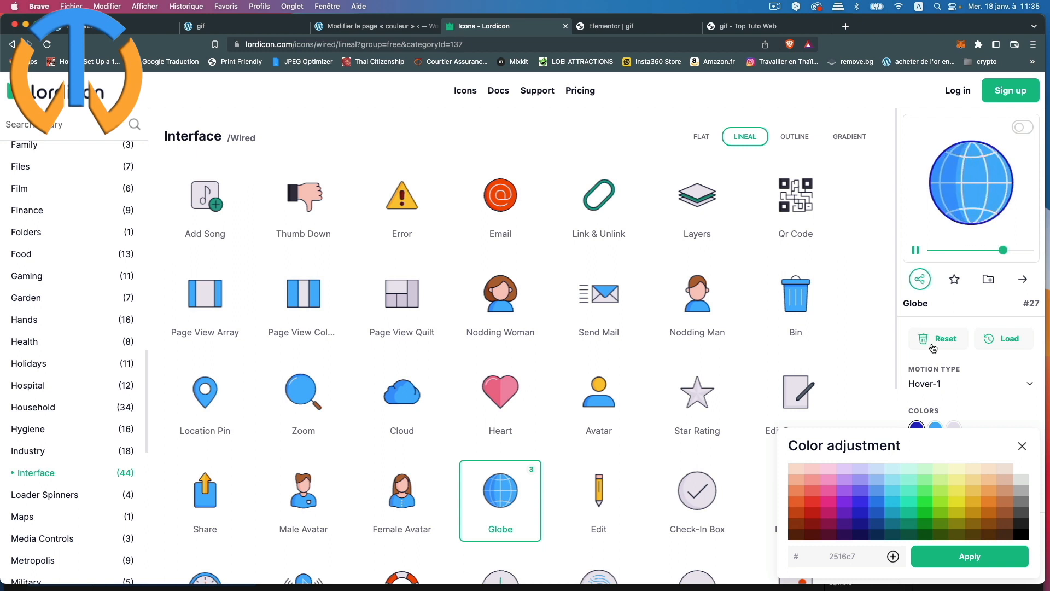
click(977, 562)
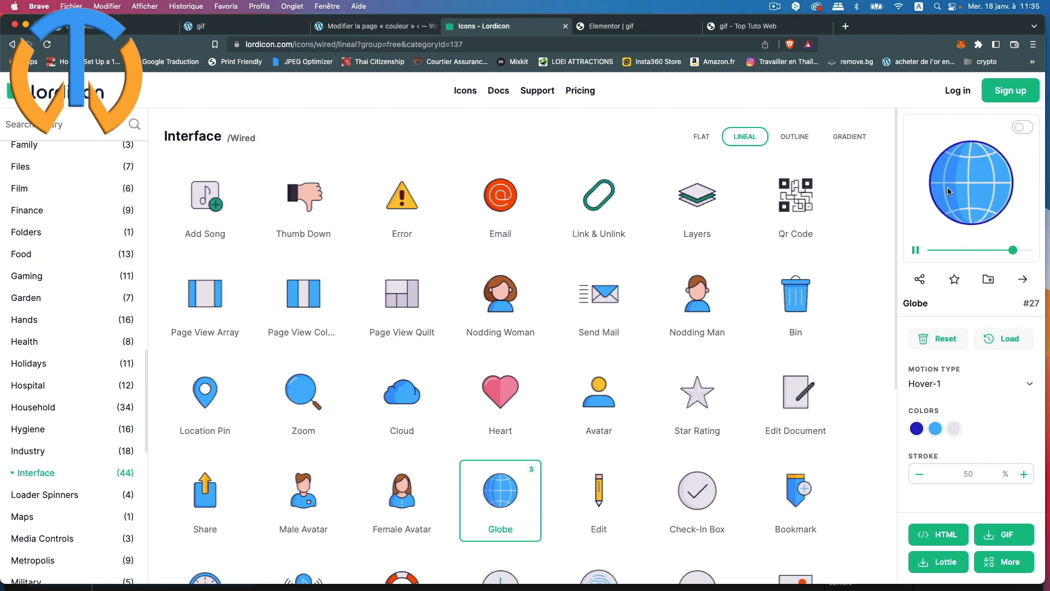
click(936, 427)
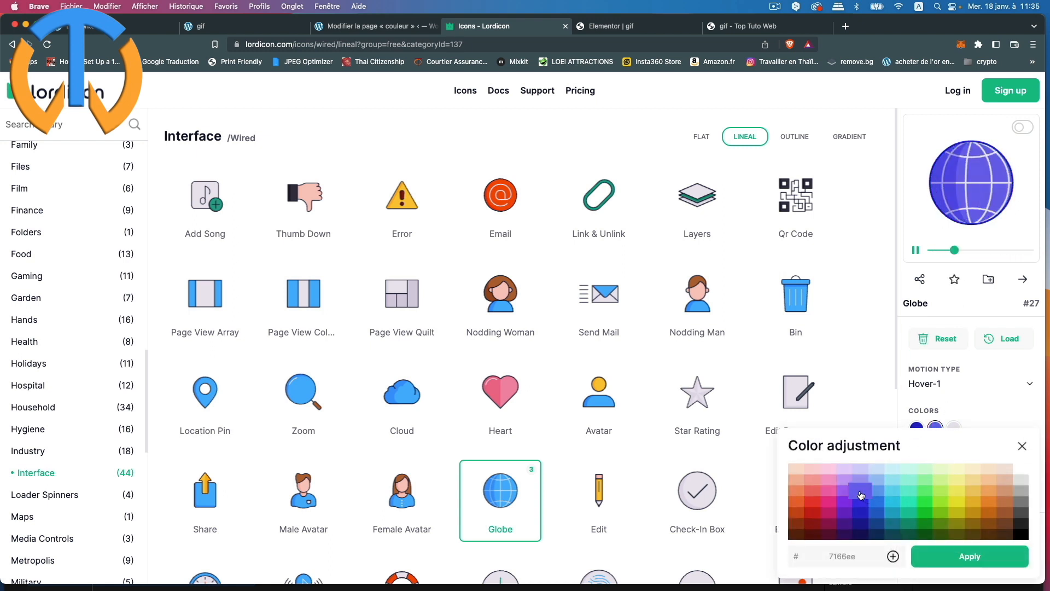
click(966, 559)
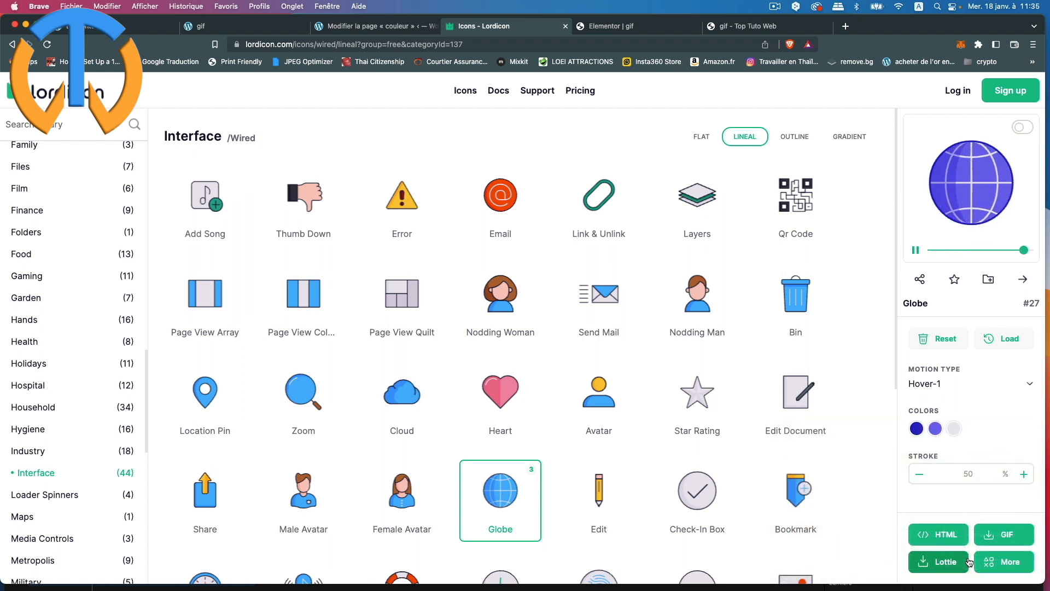
click(955, 429)
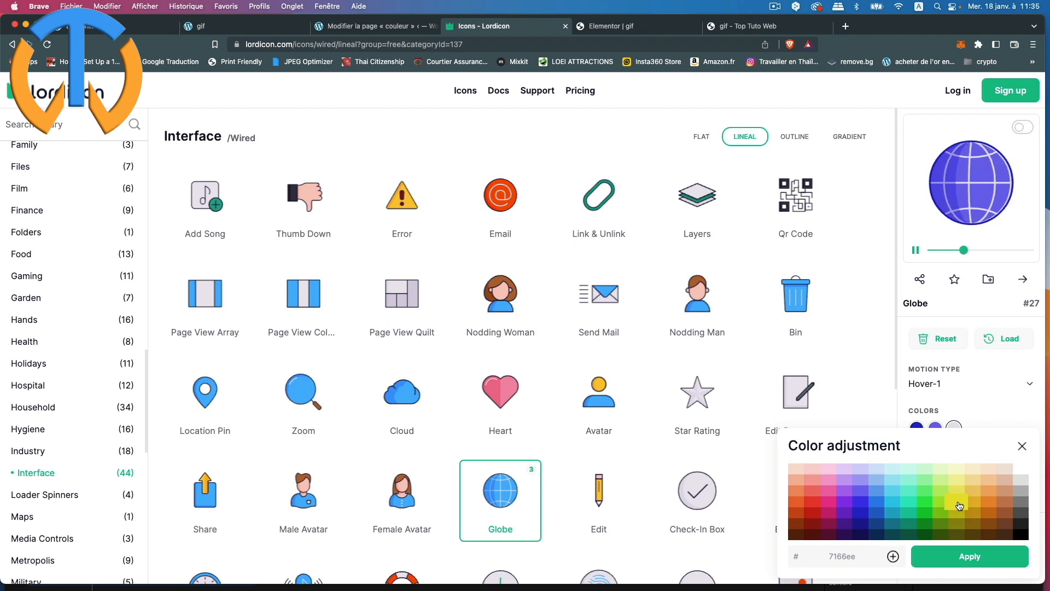
click(971, 557)
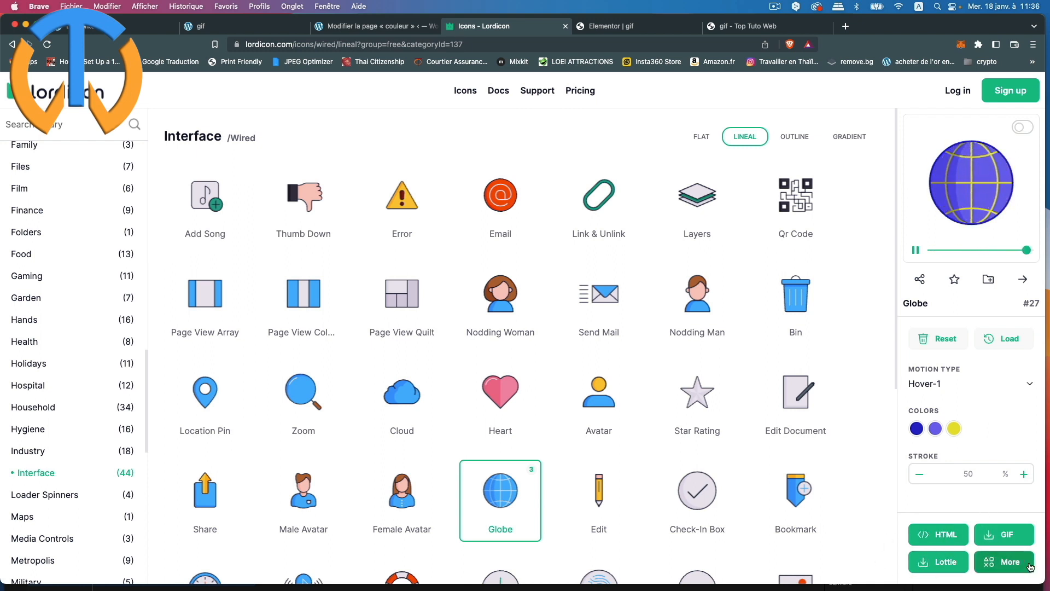
Step: Set the GIF export to 100 px size with a 500 ms delay
click(1001, 538)
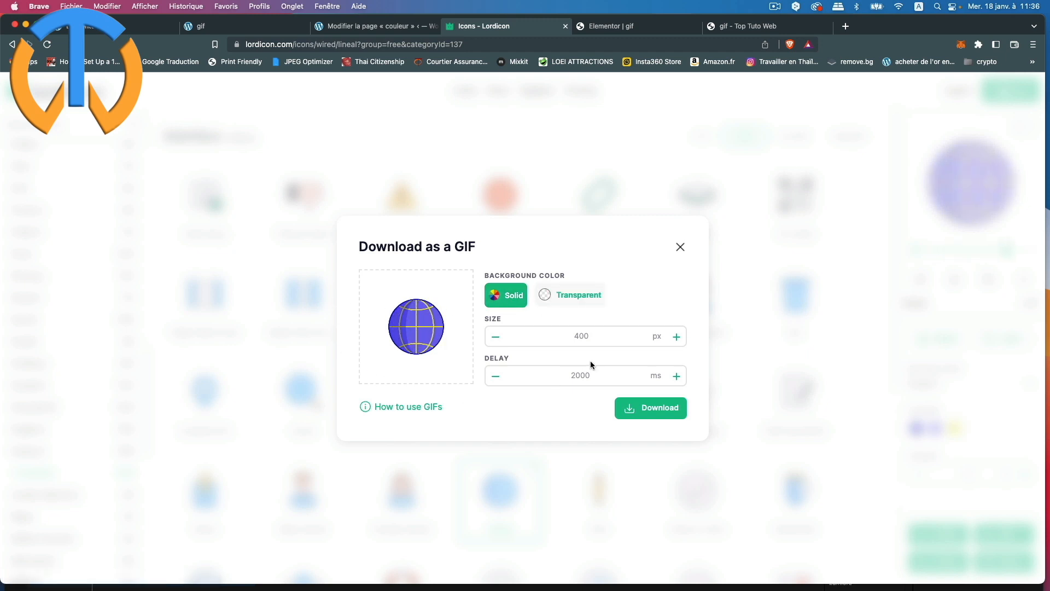
click(496, 336)
click(496, 376)
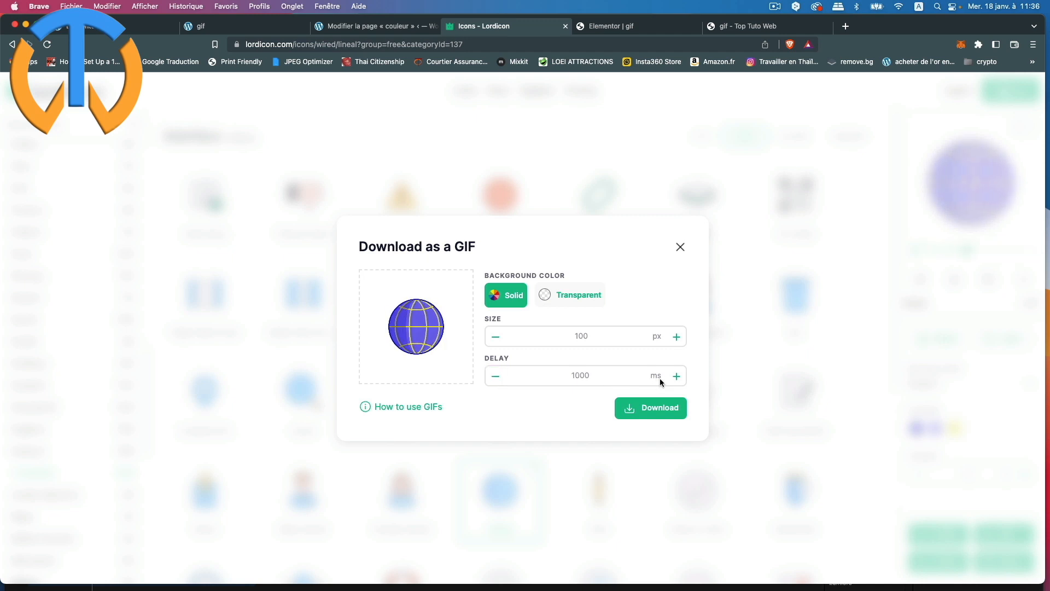
click(497, 377)
click(681, 380)
click(681, 379)
click(681, 379)
click(681, 379)
click(681, 379)
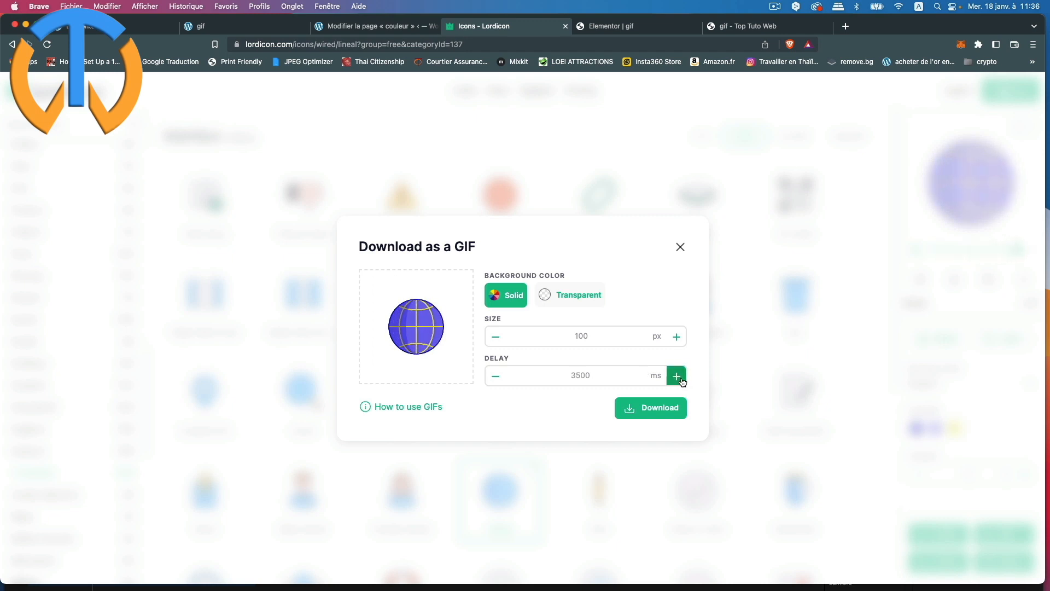
click(681, 380)
click(681, 379)
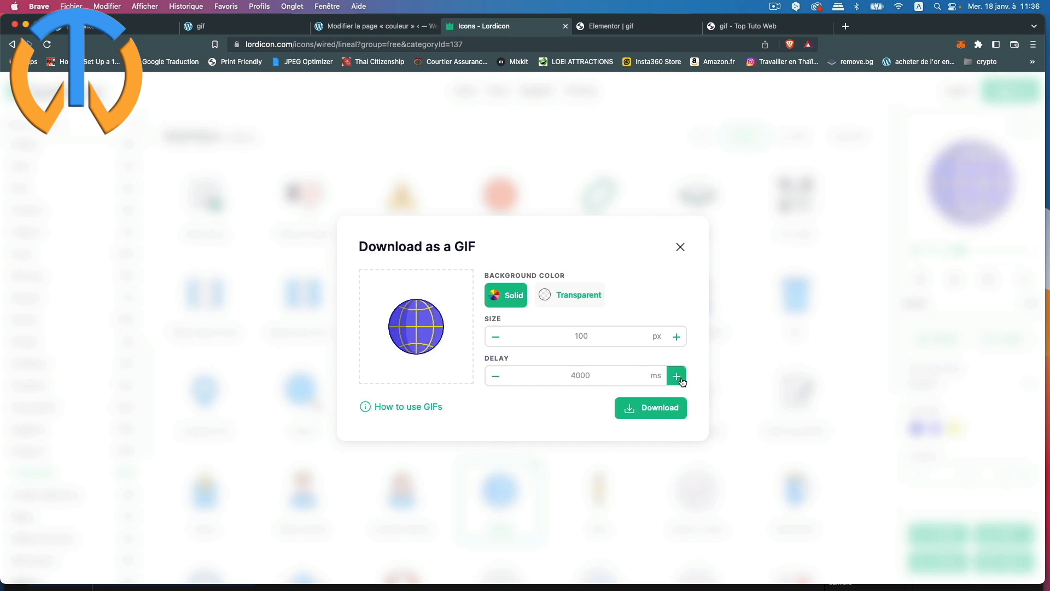
click(500, 380)
click(500, 381)
click(500, 381)
click(500, 381)
click(500, 381)
Step: Download the GIF and save it as 'terre fond' in the gif folder
click(666, 407)
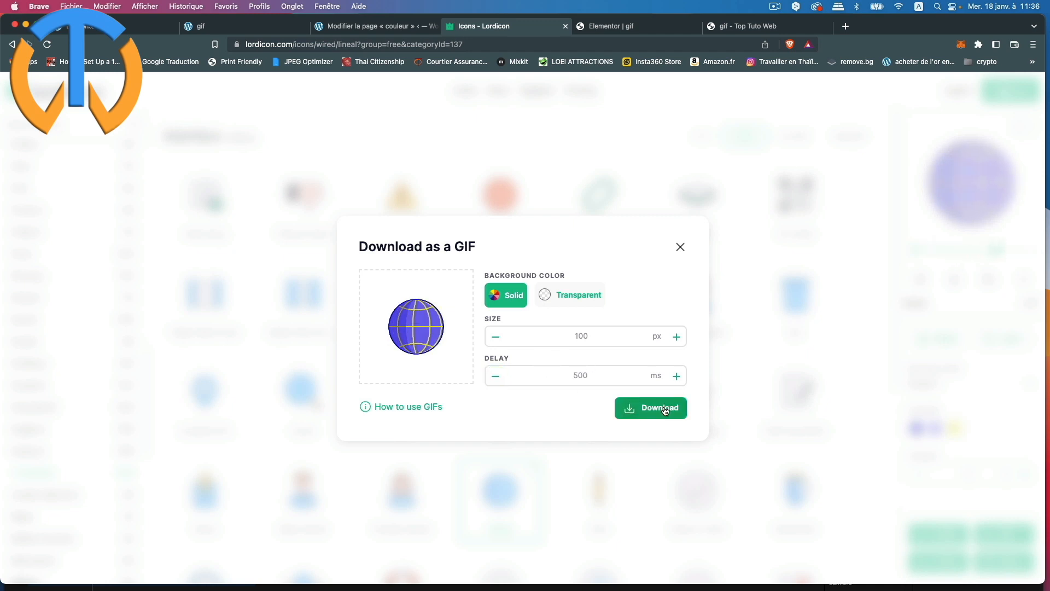
text(terre)
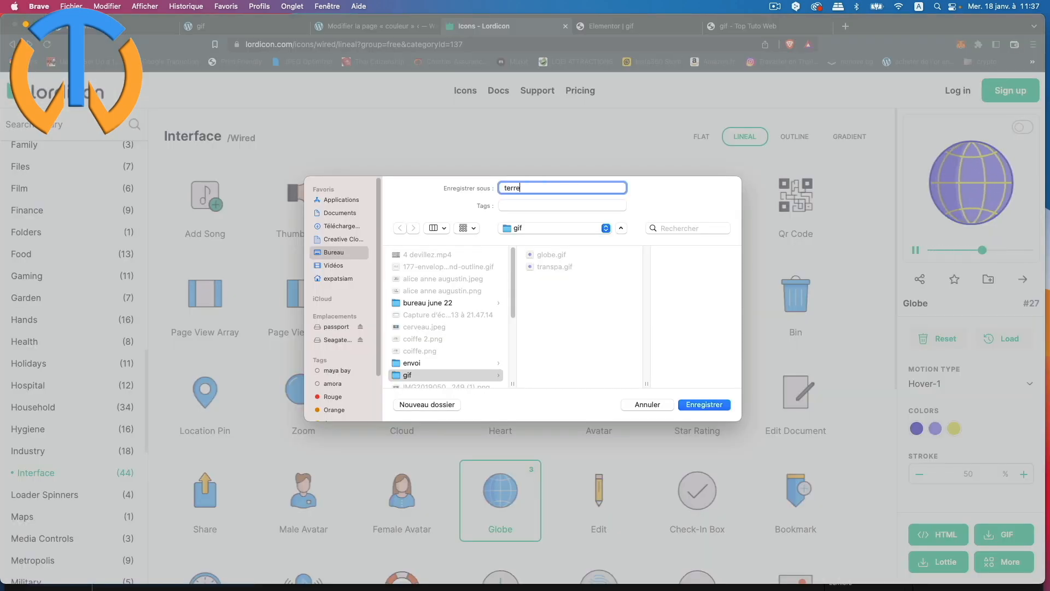
text( fond)
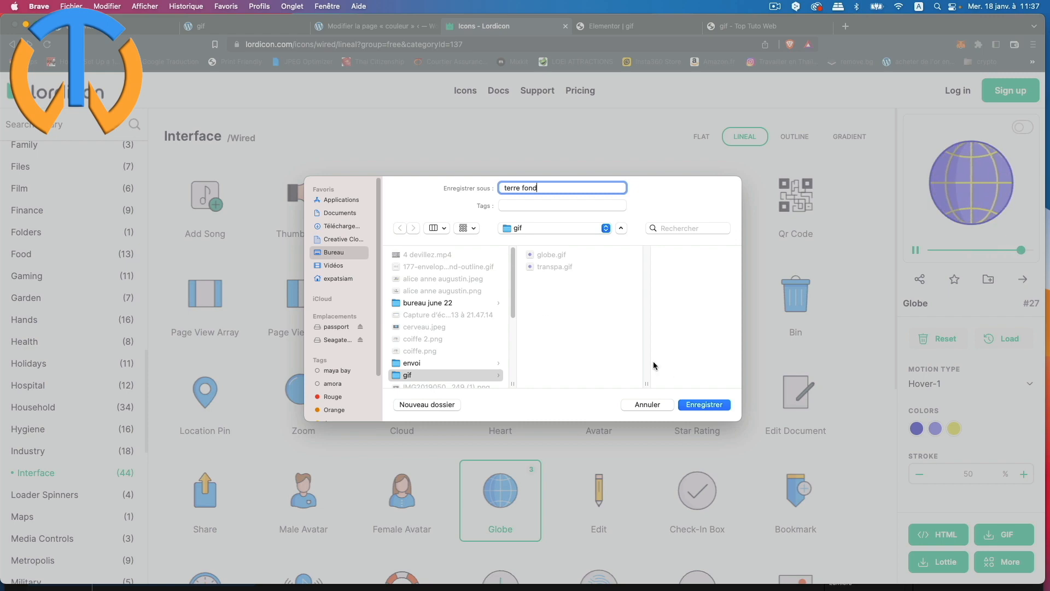
click(694, 405)
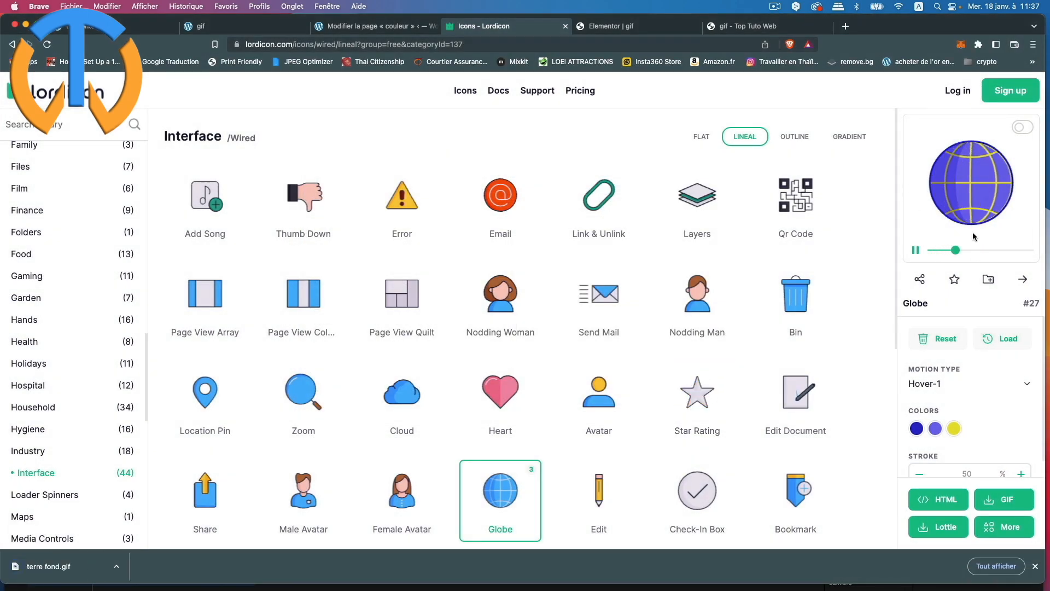
Step: Set up another GIF export at 100 px, 500 ms delay, with a transparent background
click(1006, 501)
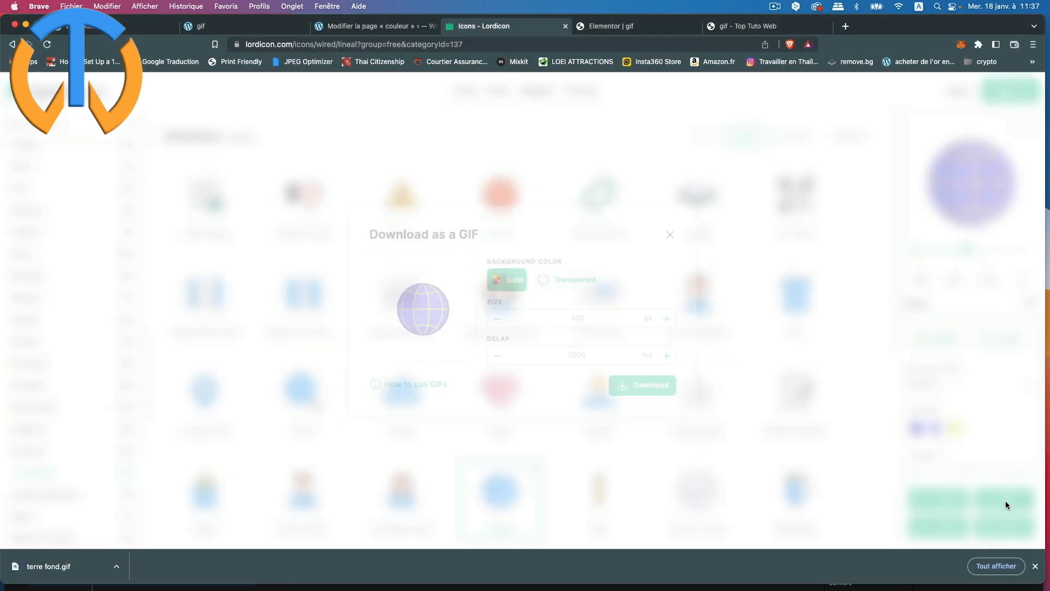
click(494, 323)
click(494, 322)
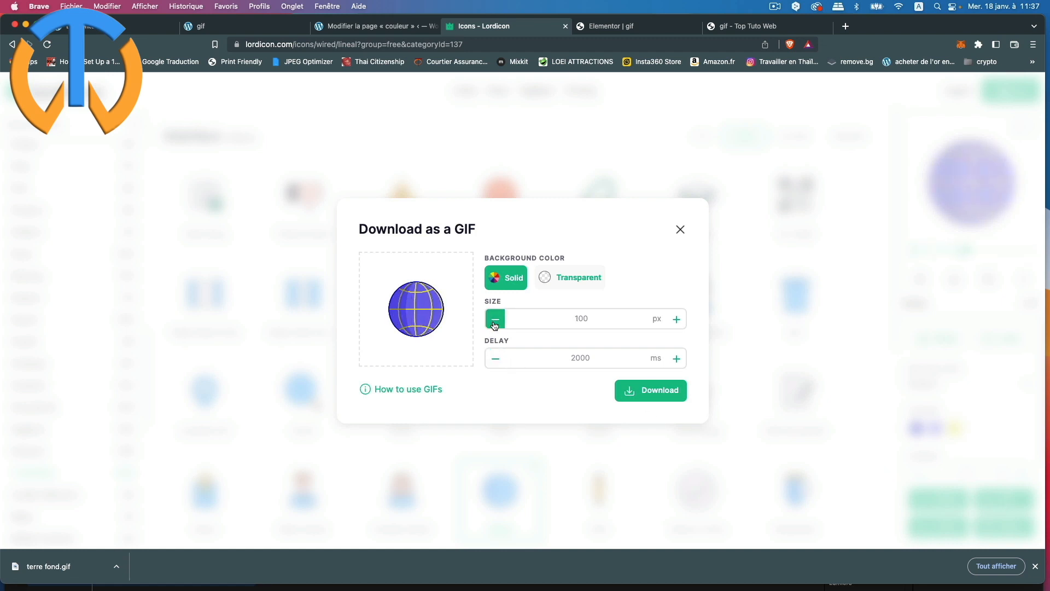
click(496, 360)
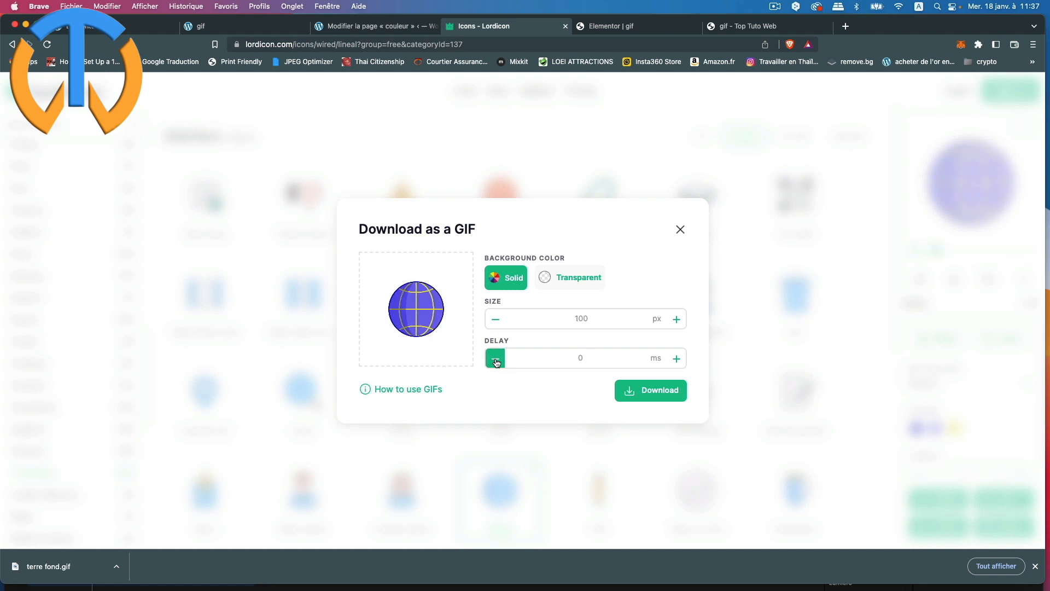
click(676, 359)
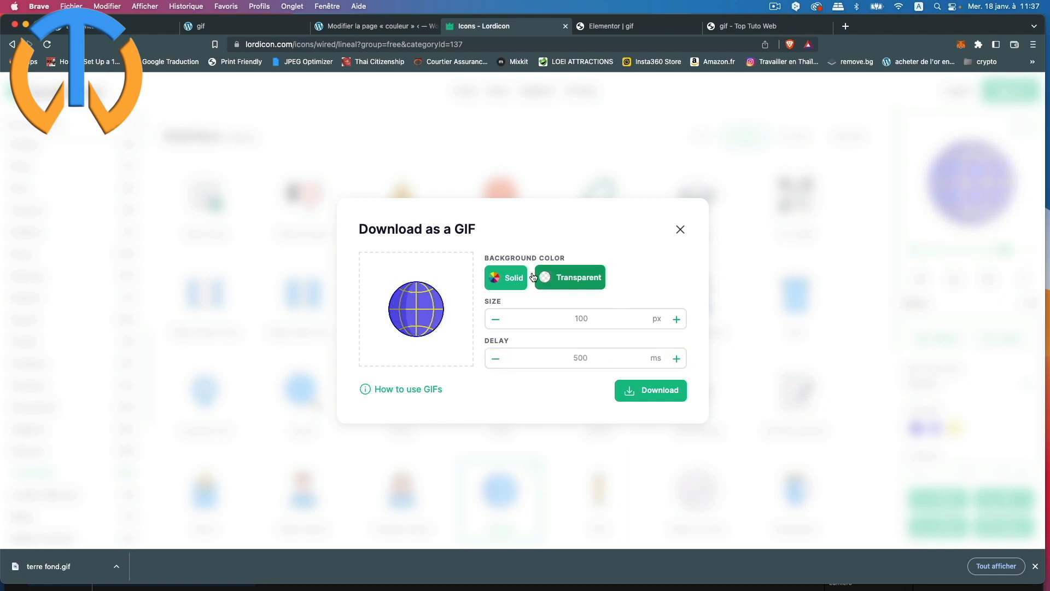
click(574, 281)
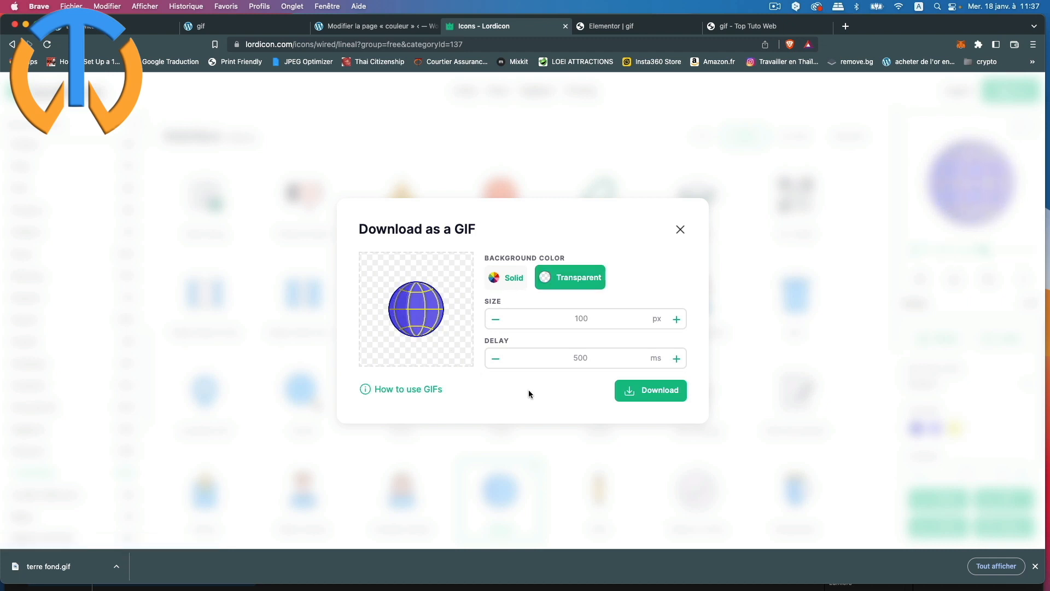
Step: Download the transparent GIF and save it as terre.gif
click(658, 392)
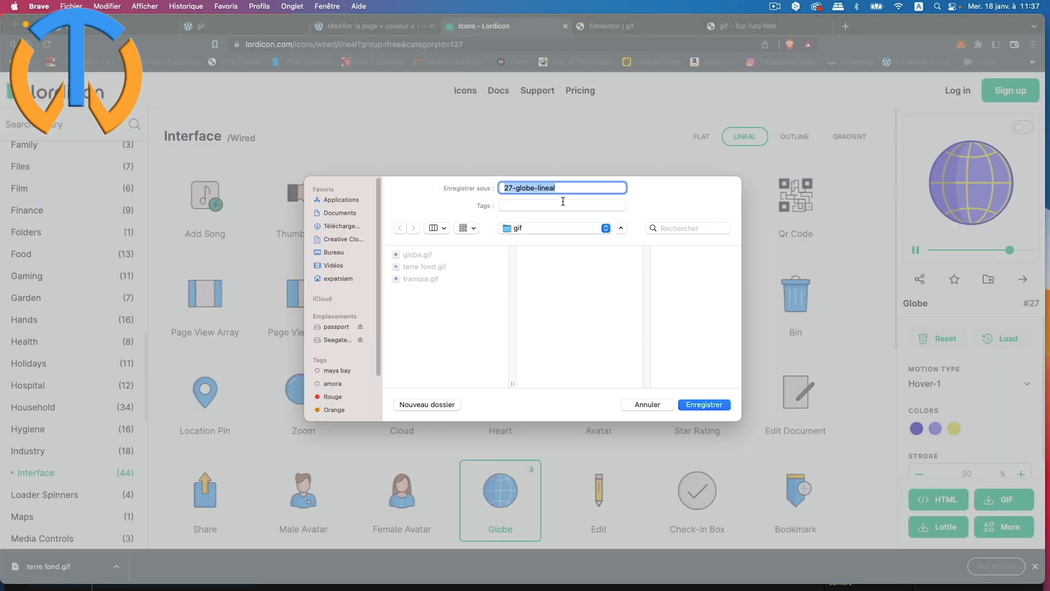
text(terre)
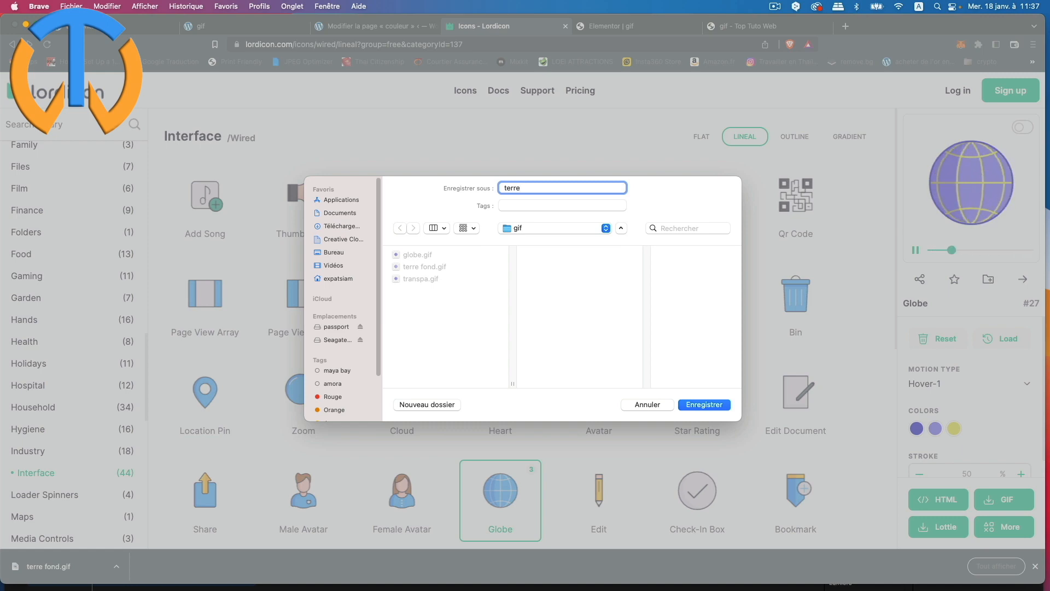
key(Return)
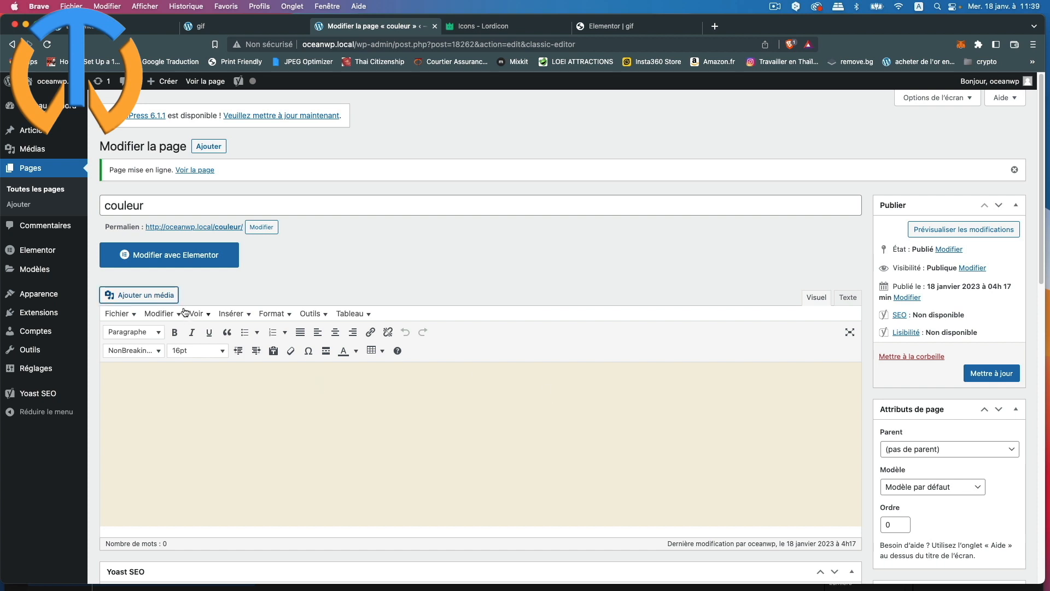
Step: Upload terre.gif and terre fond.gif to the media library and insert terre.gif into the page
click(150, 296)
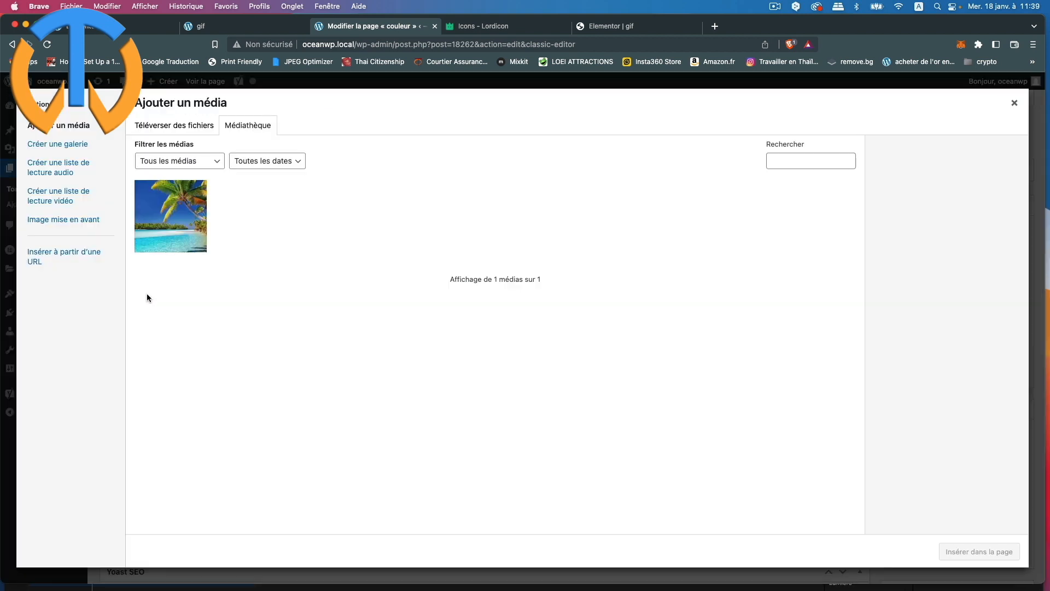
click(181, 126)
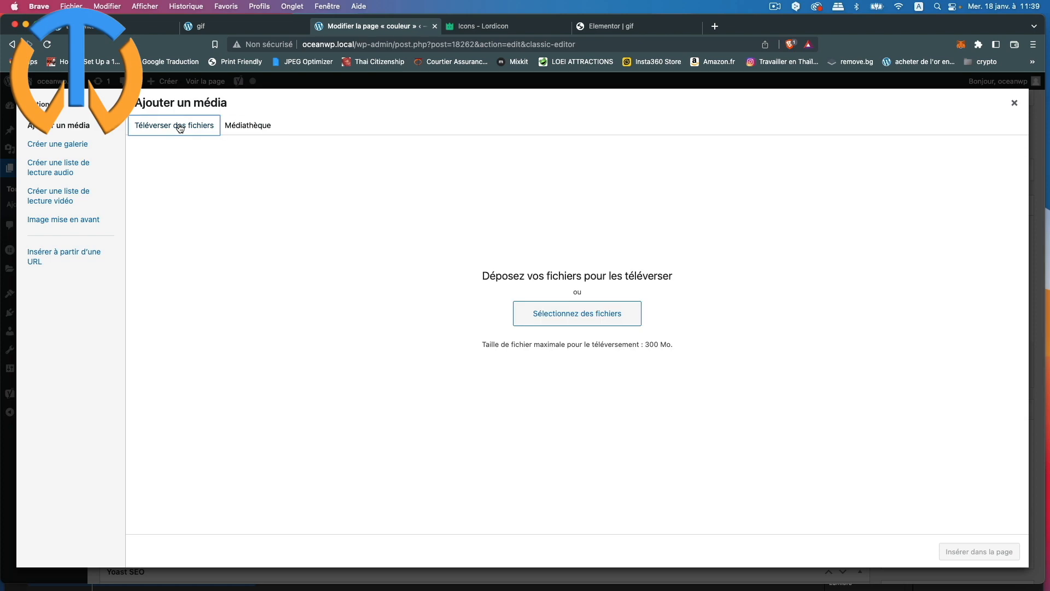
click(570, 319)
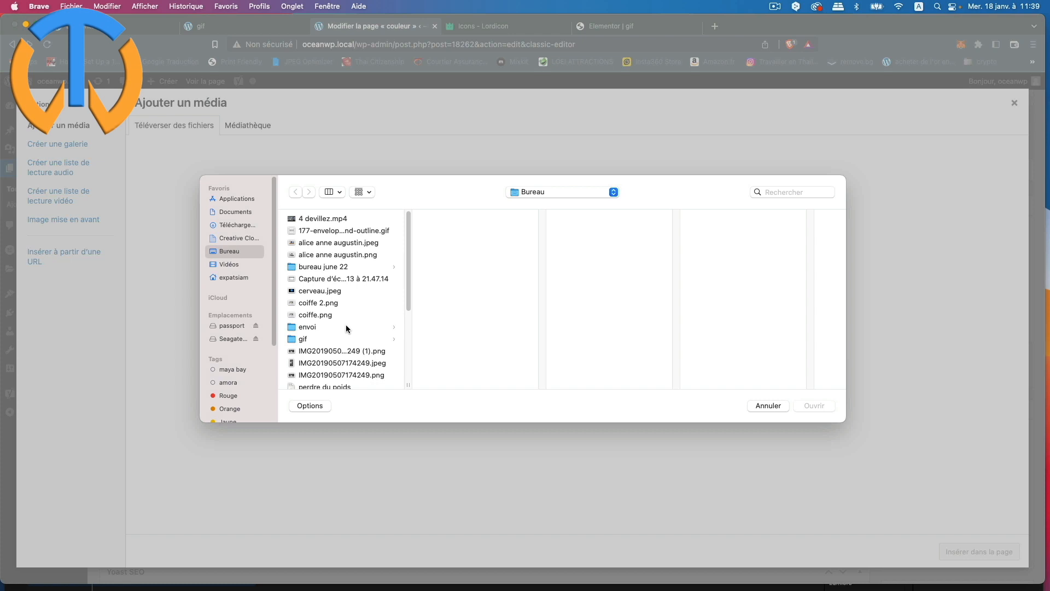
click(305, 338)
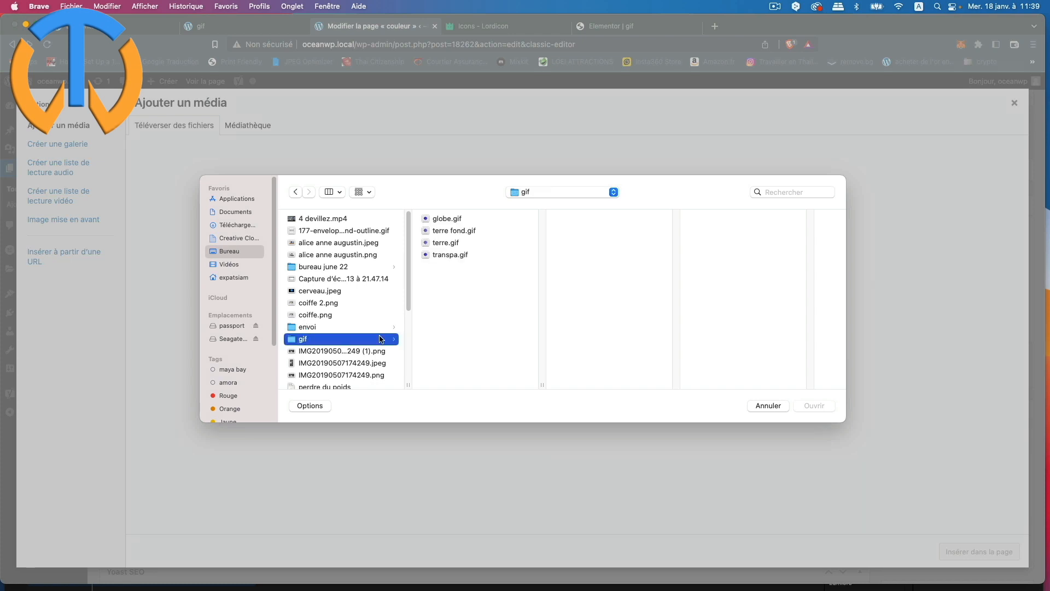
click(476, 232)
click(475, 240)
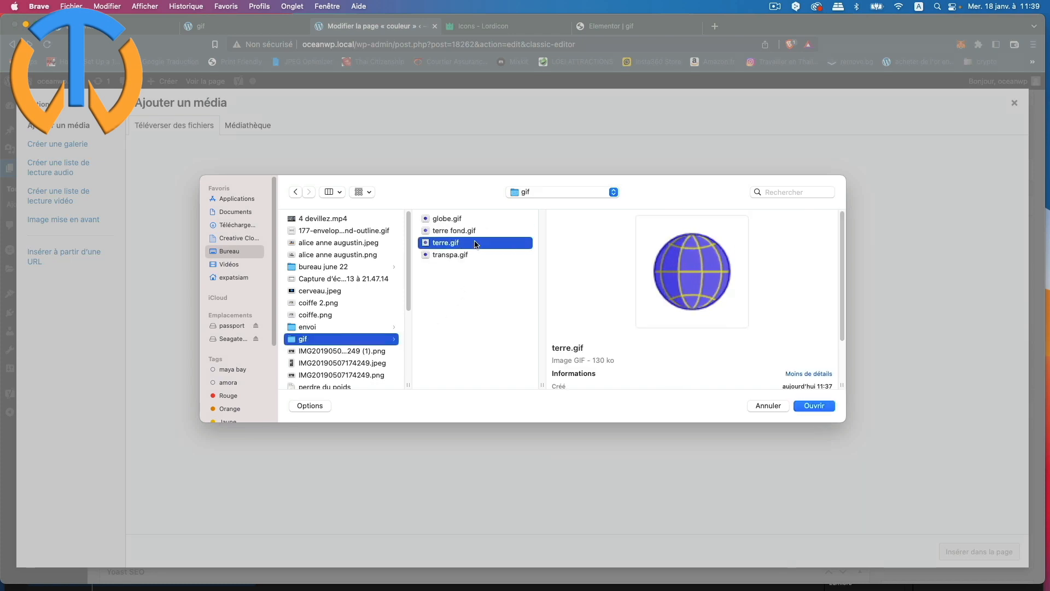
click(487, 232)
shift+click(487, 244)
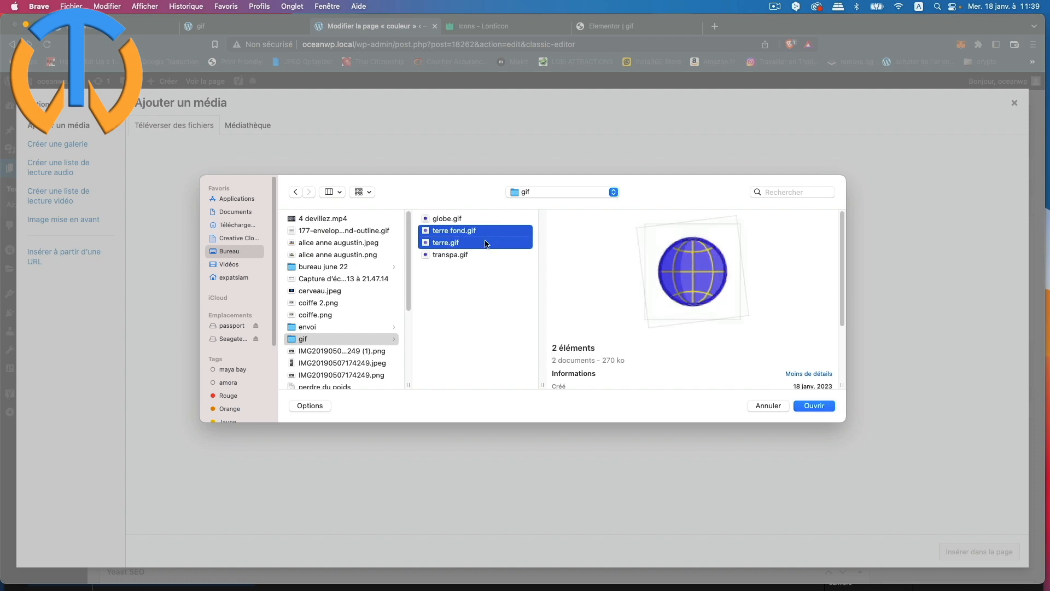
click(815, 406)
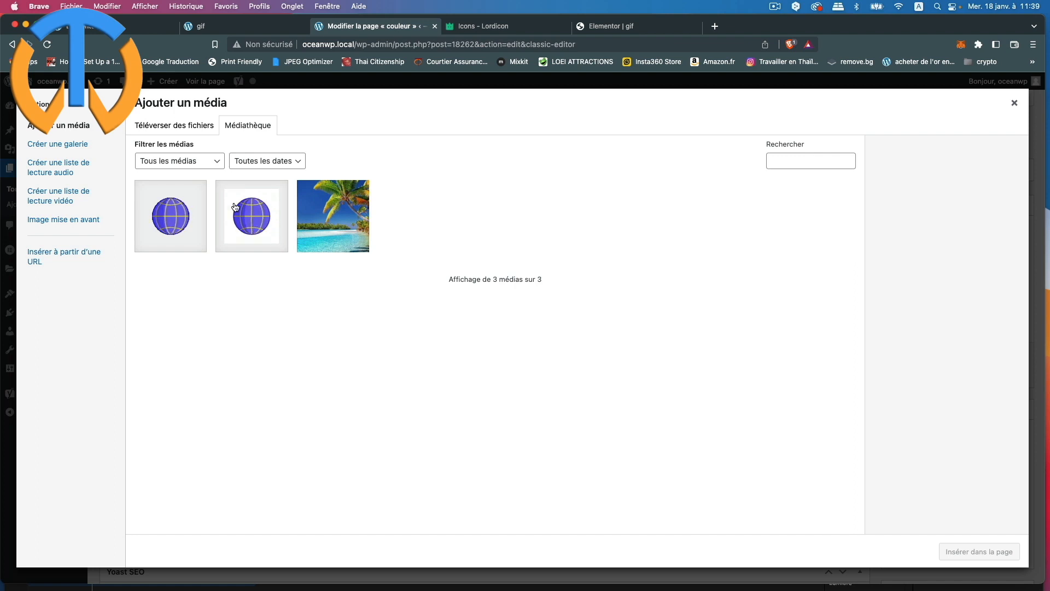
click(201, 198)
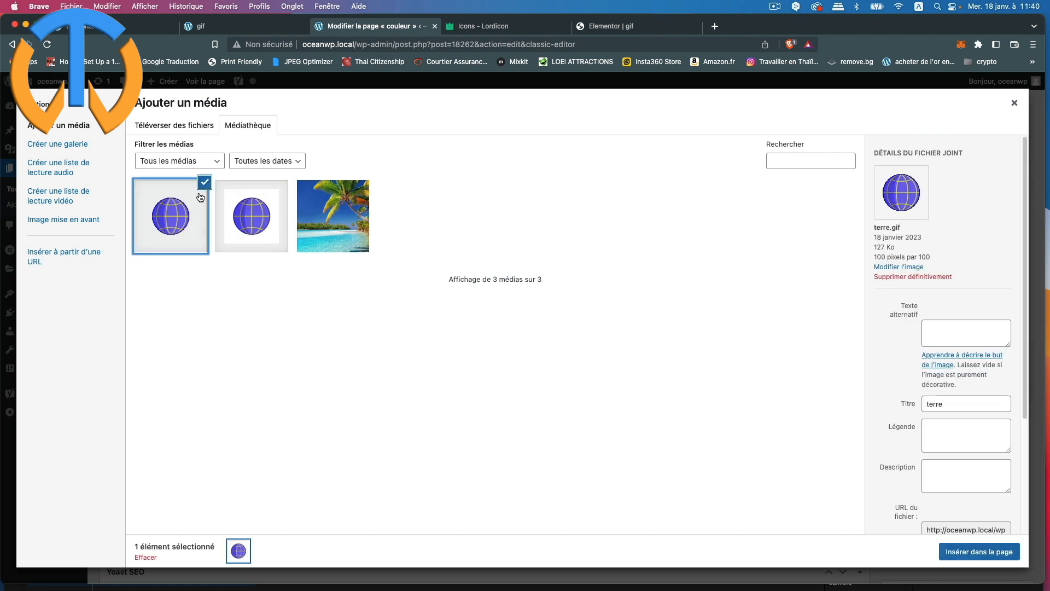
click(980, 552)
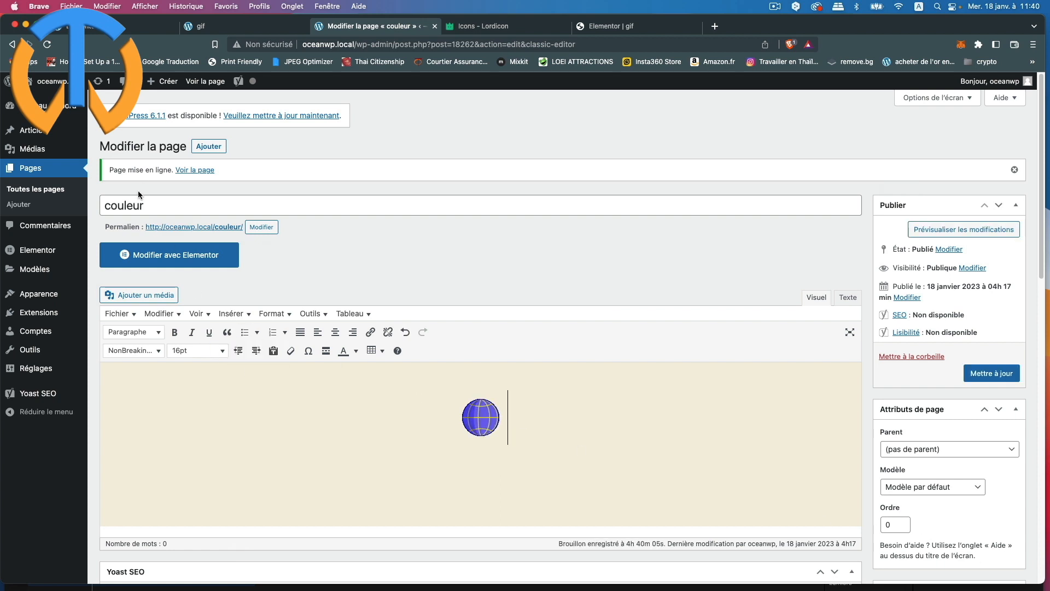
Step: Insert the second globe GIF from the media library into the page
click(115, 295)
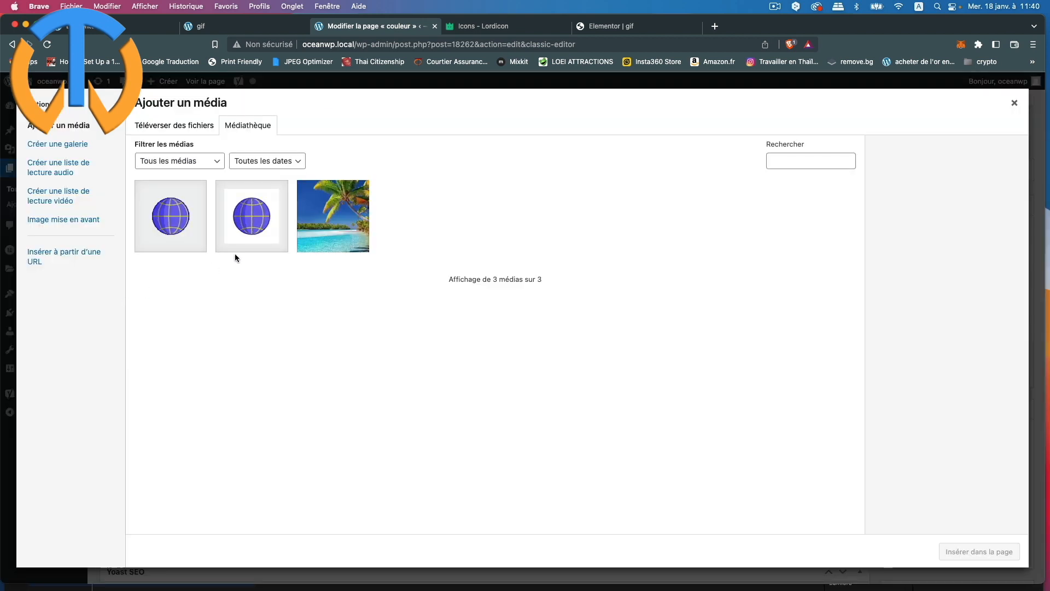
click(273, 199)
click(978, 552)
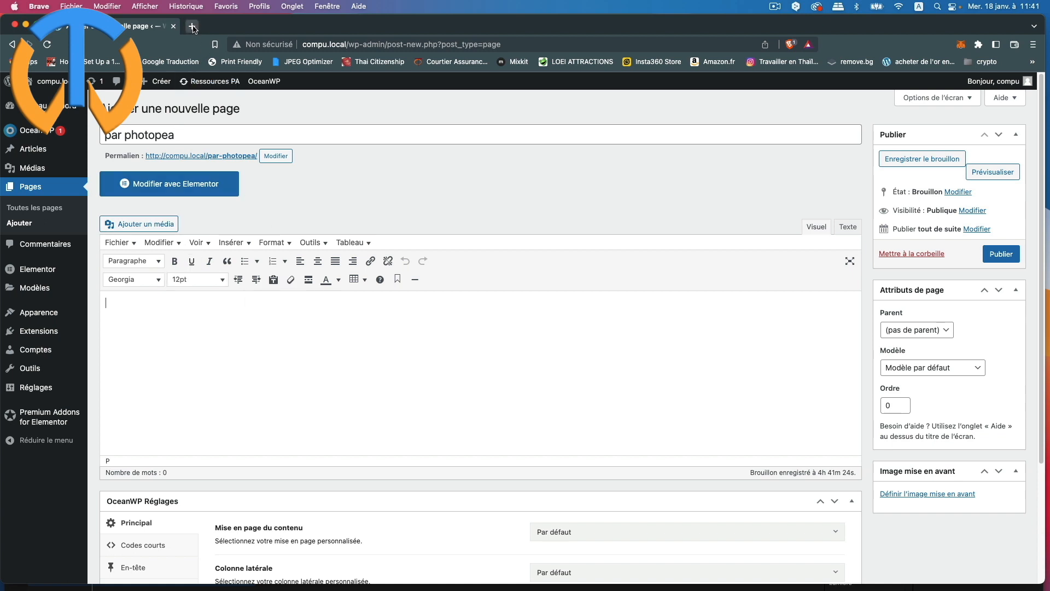
Step: Insert the envelope GIF into the par photopea page, then start a new browser tab for Photopea
click(141, 223)
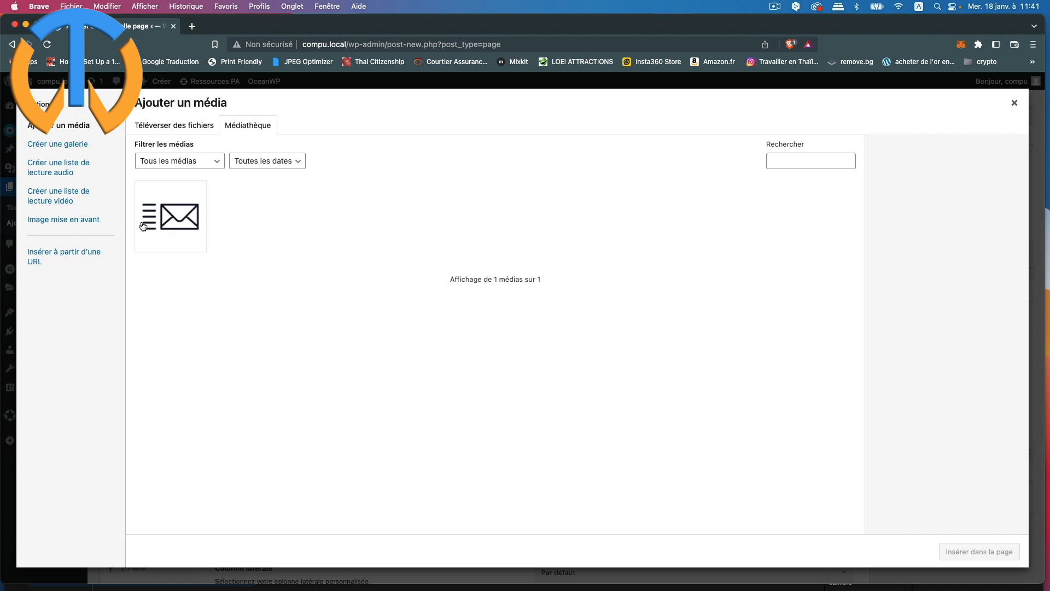
click(169, 228)
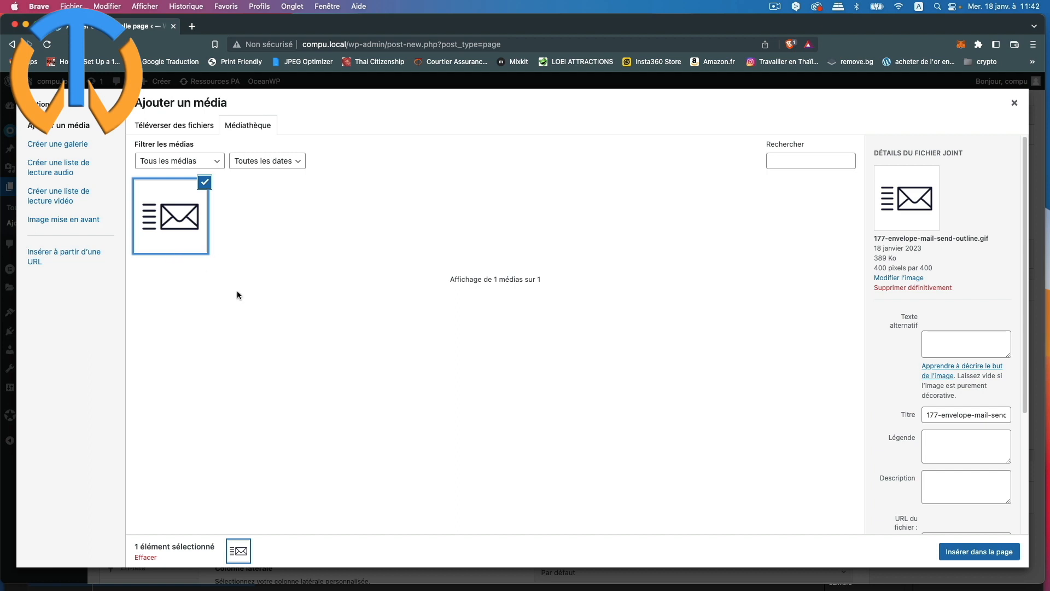
click(987, 552)
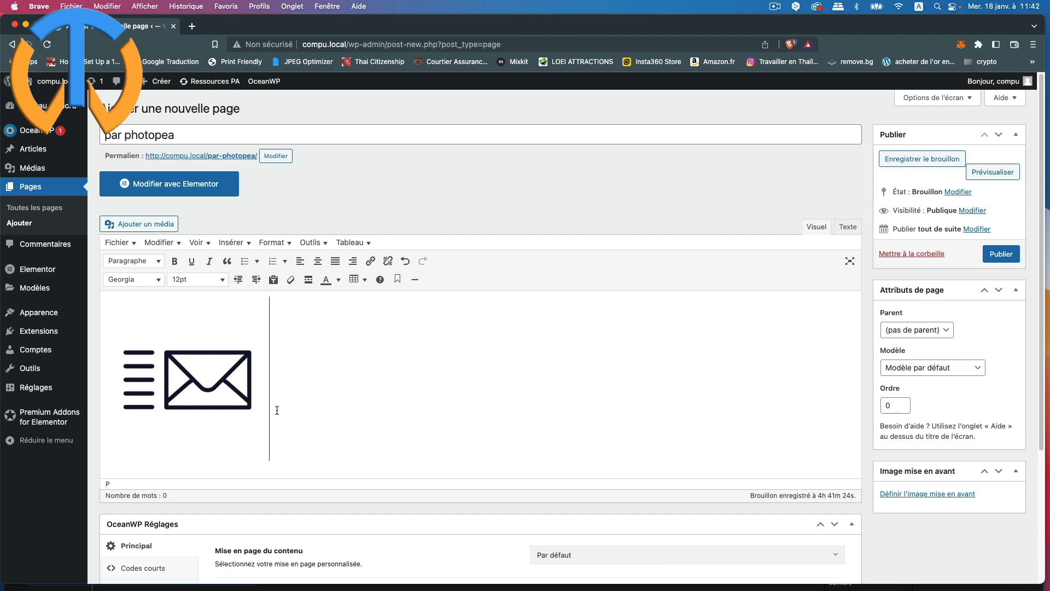
click(192, 26)
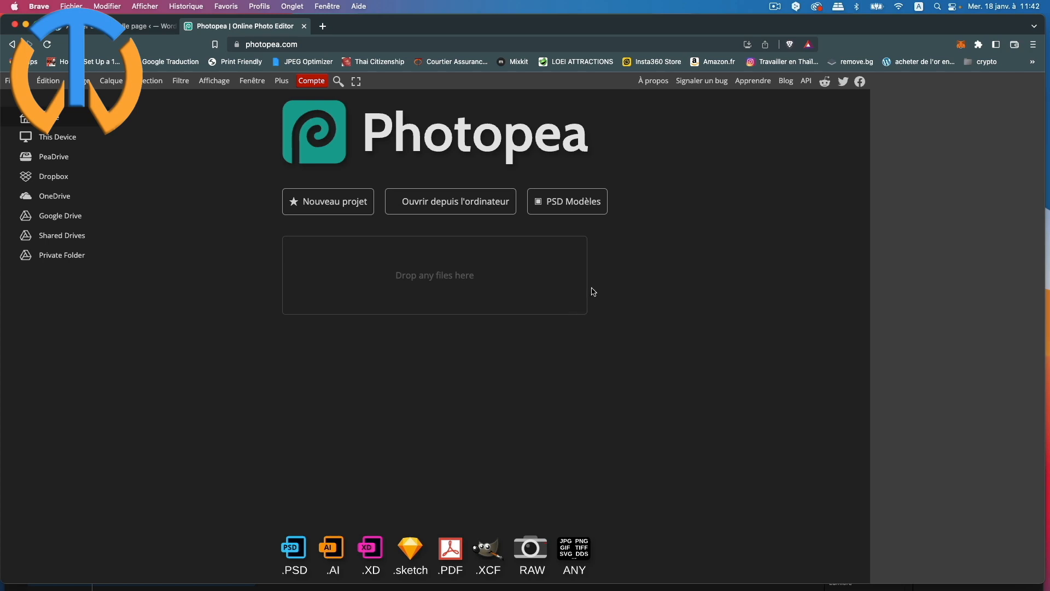
Step: Open 177-envelope-mail-send-outline.gif from the desktop in Photopea
click(453, 212)
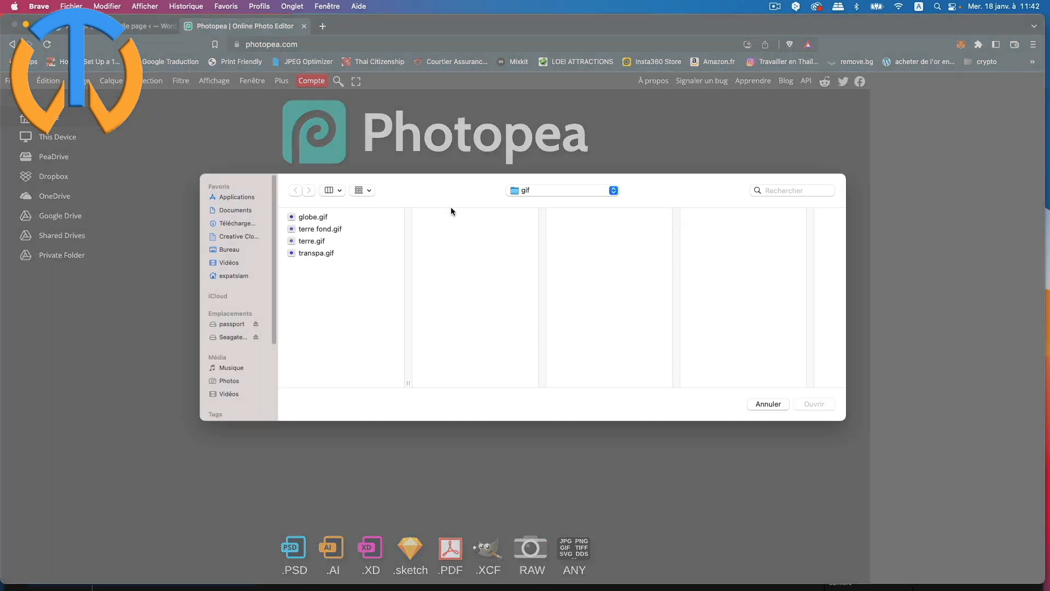
click(241, 250)
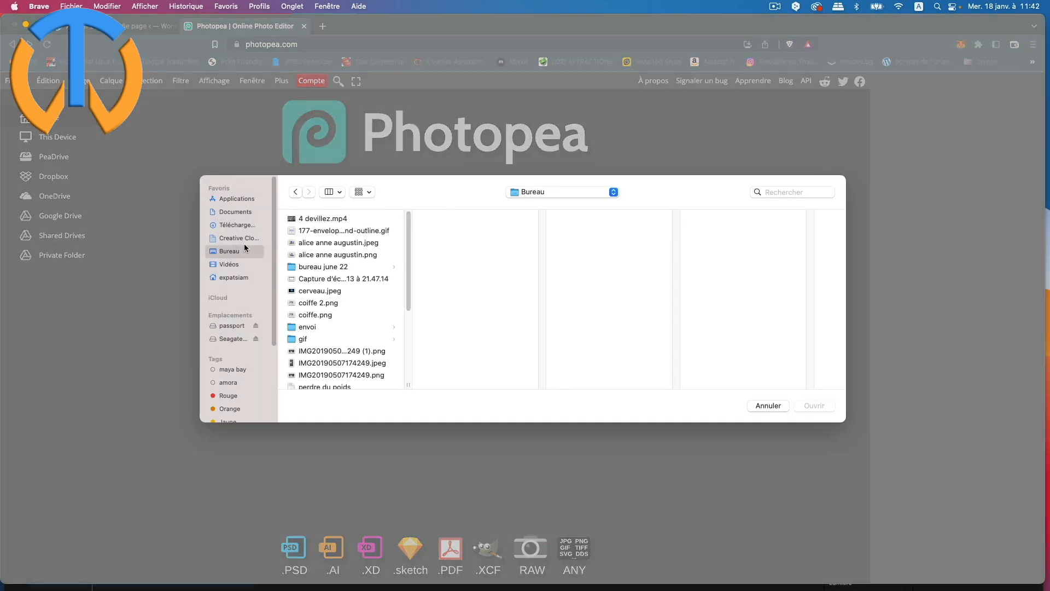
click(321, 233)
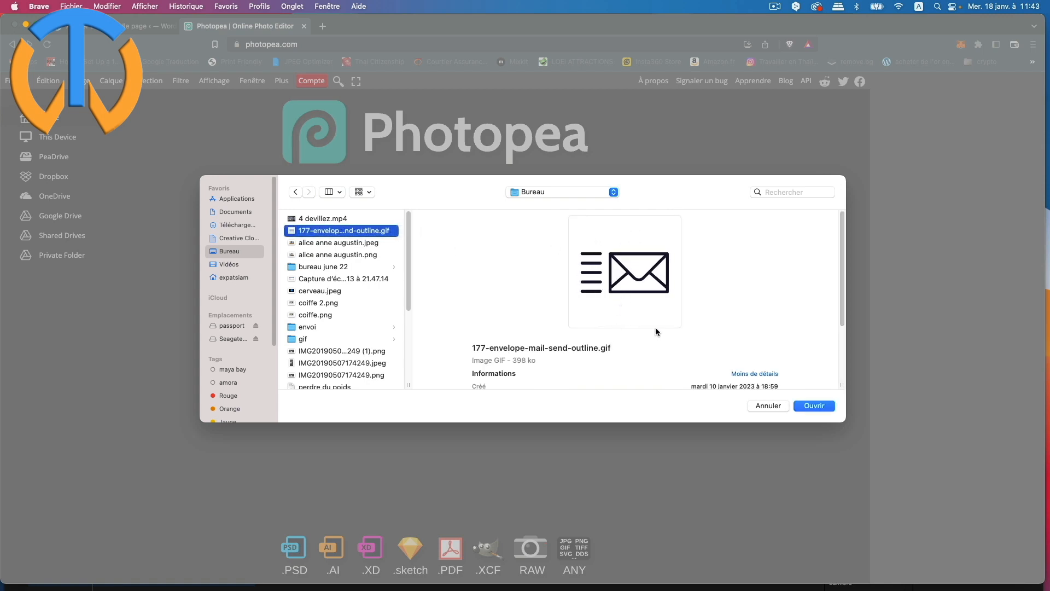
click(818, 406)
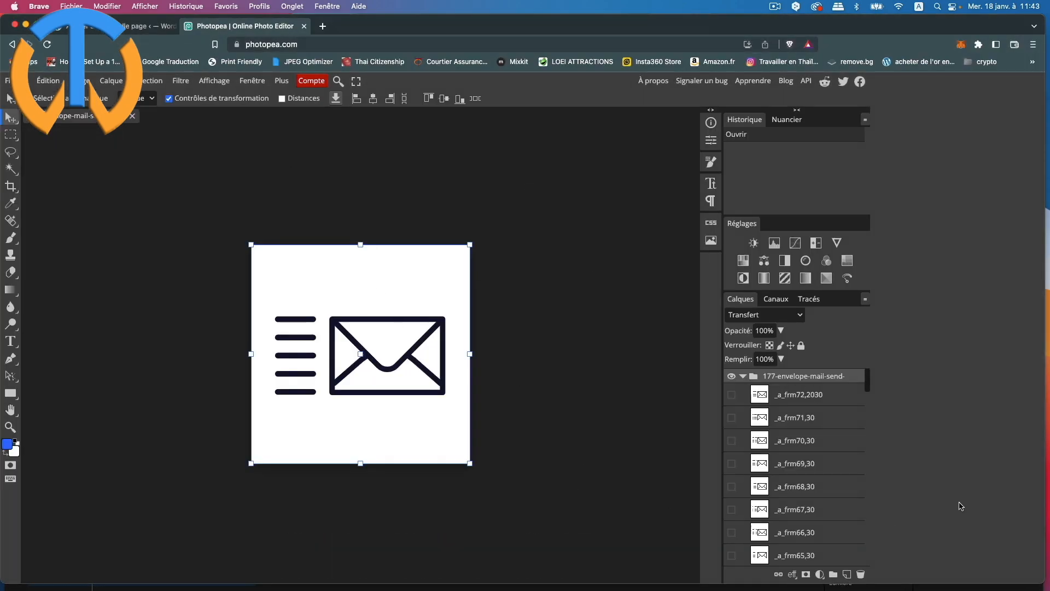
Step: Scroll through the envelope's frame layers (_a_frm65 to _a_frm72), then bring up the Image menu
scroll(836, 447, down, 1)
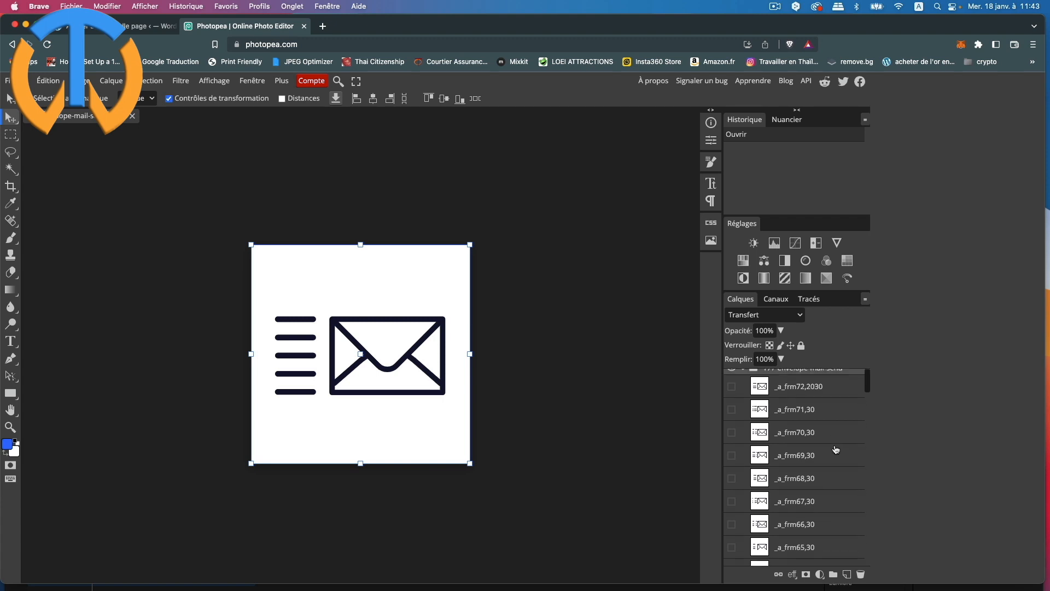
scroll(836, 449, up, 1)
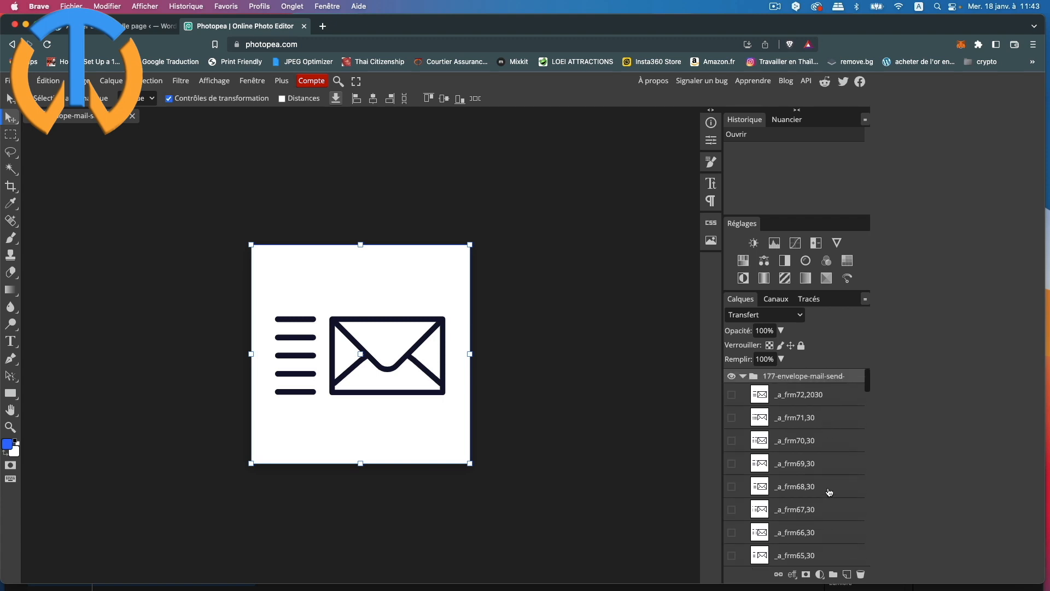
scroll(830, 494, down, 5)
scroll(831, 495, down, 20)
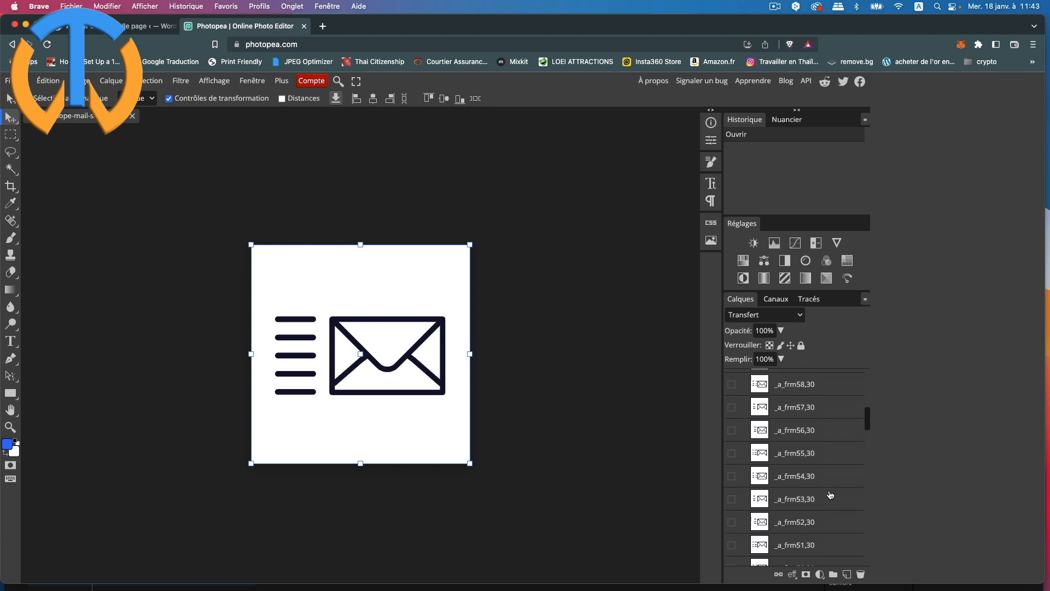
scroll(821, 545, down, 14)
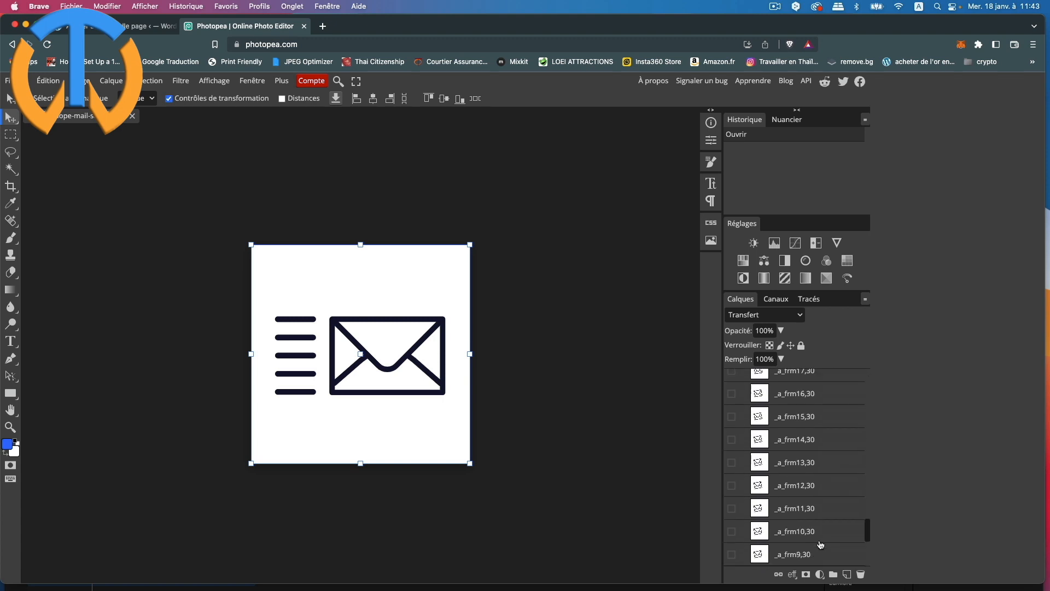
scroll(845, 541, up, 19)
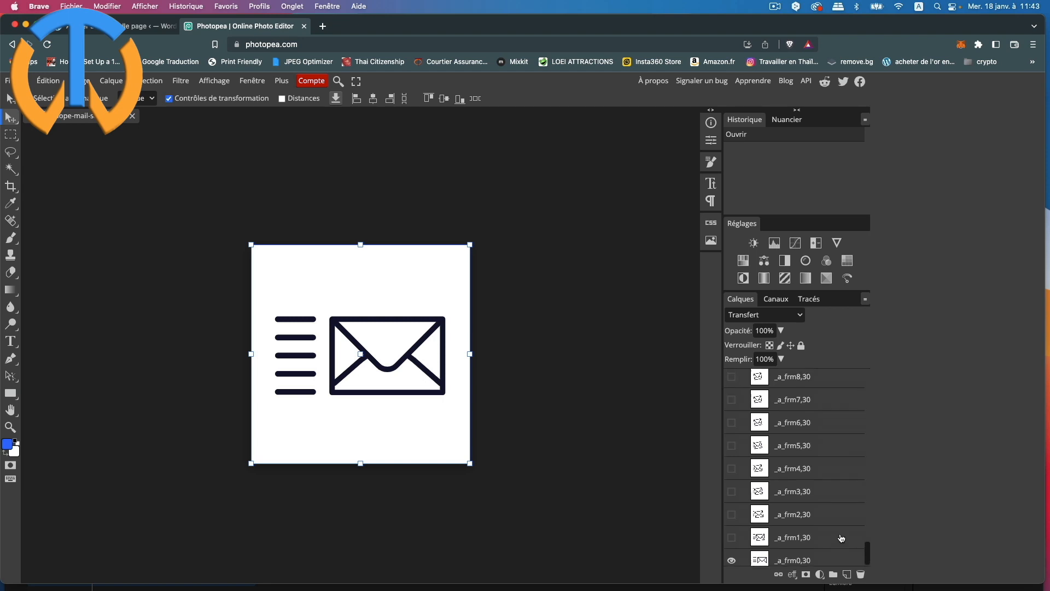
scroll(843, 538, up, 10)
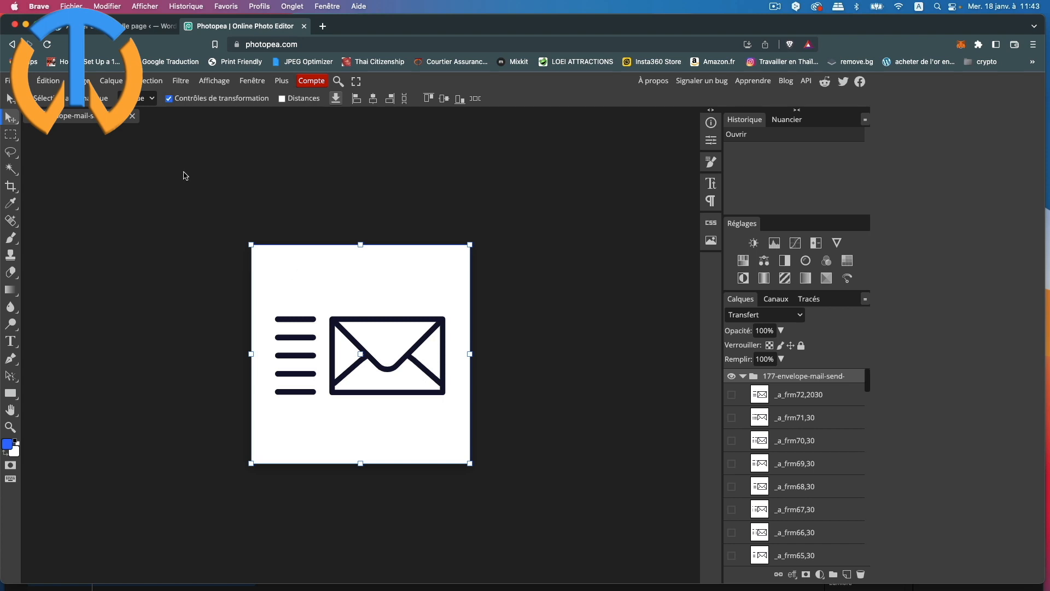
click(84, 81)
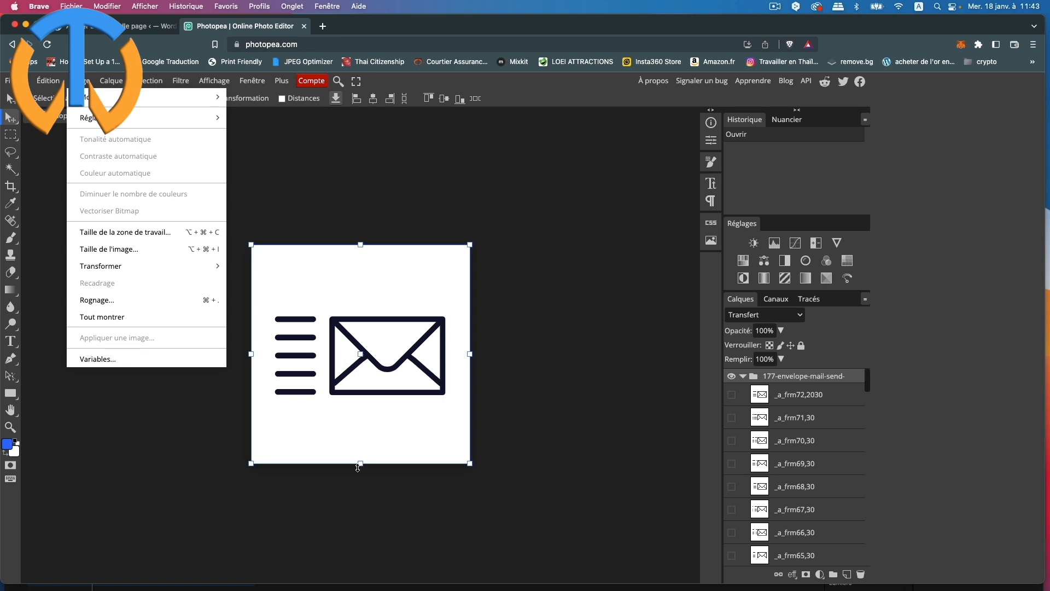
Step: Set the canvas size (Taille de la zone de travail) to 380 × 200 pixels
click(136, 232)
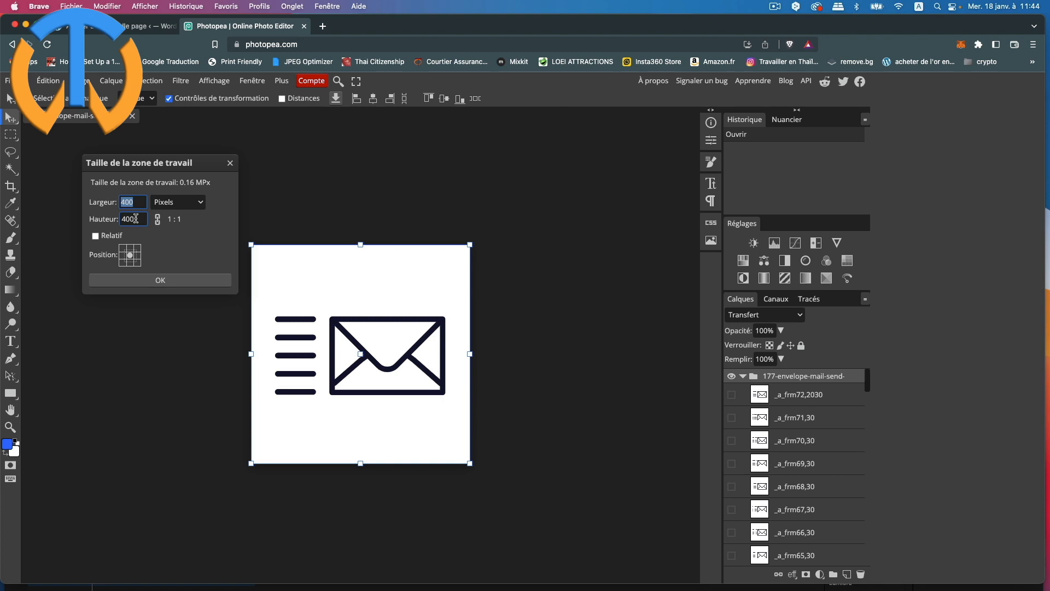
drag(136, 218, 100, 219)
text(2)
click(131, 201)
drag(131, 202, 112, 201)
text(380)
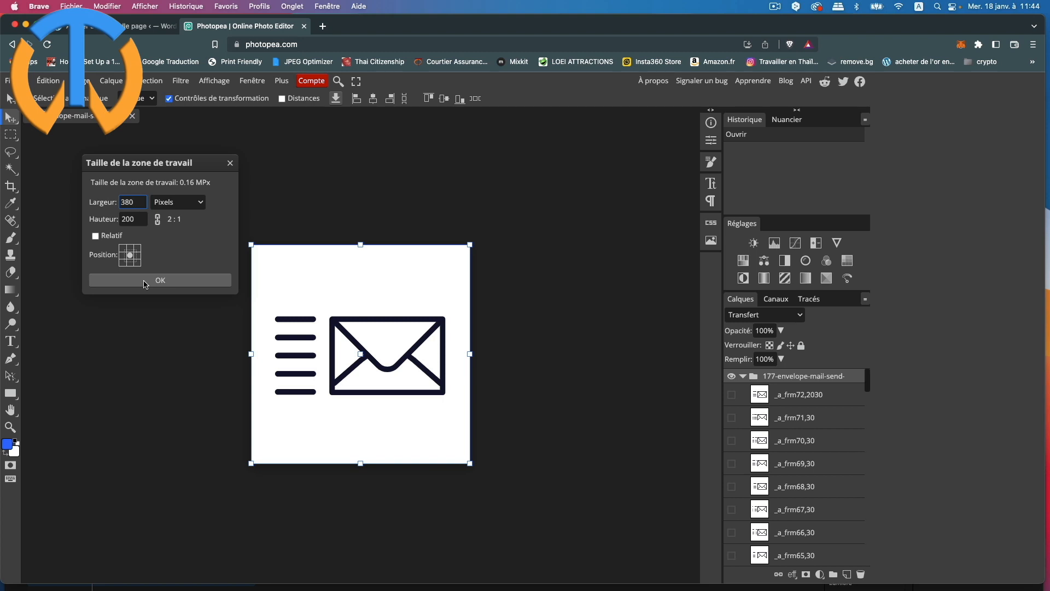
click(145, 283)
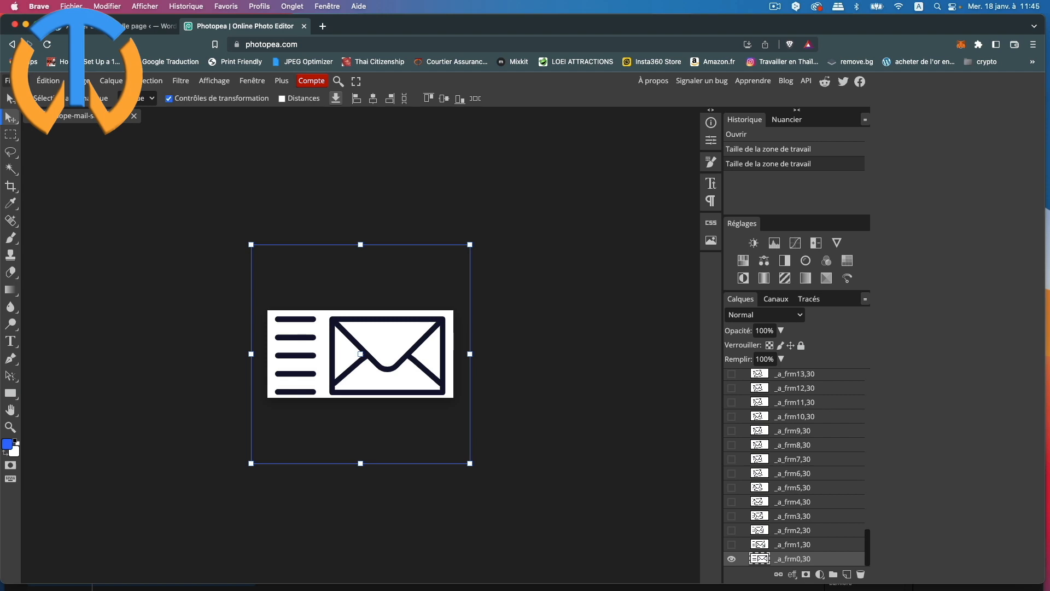
Step: Export the cropped animation as a GIF named 'toptutoweb email' into the gif folder
click(8, 80)
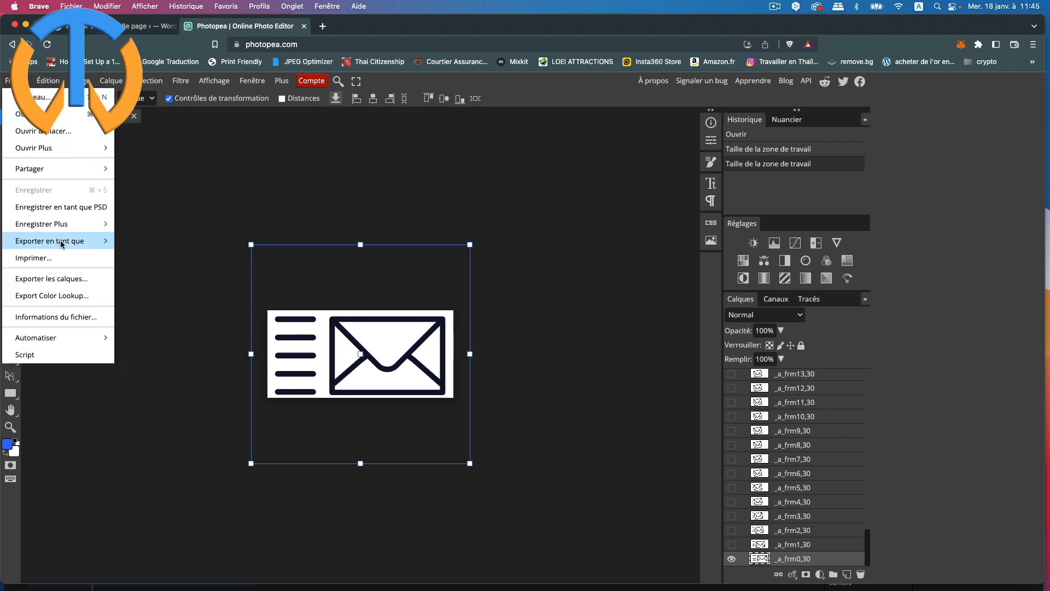
mouse_move(62, 244)
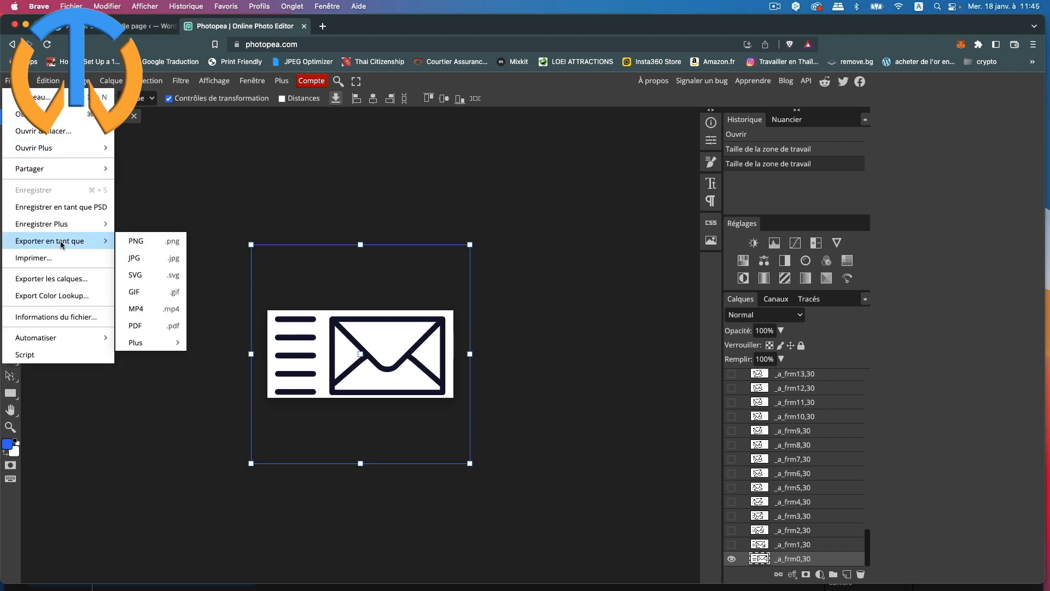
click(149, 295)
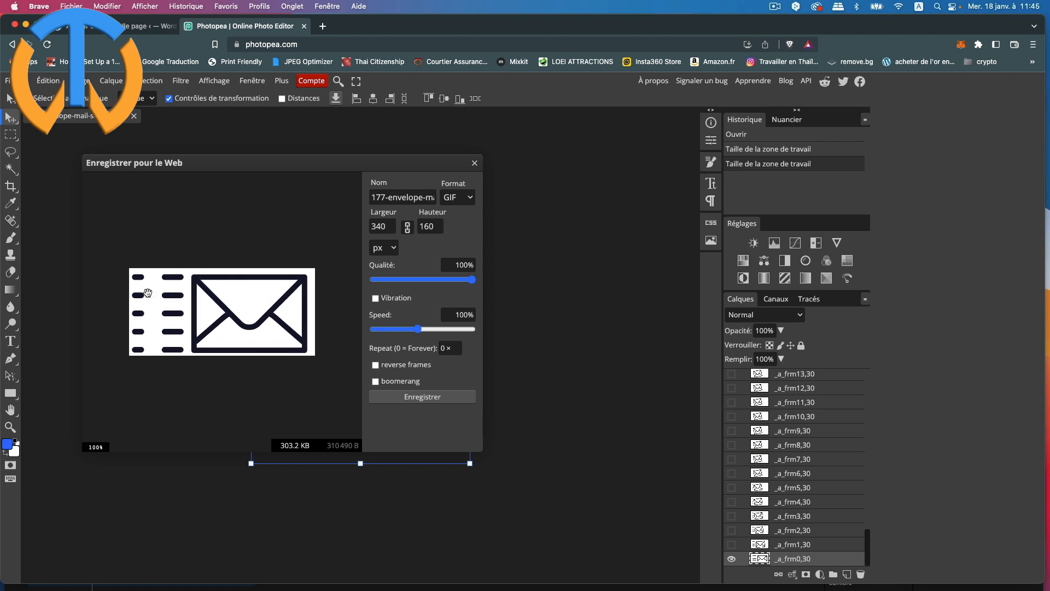
drag(371, 197, 521, 199)
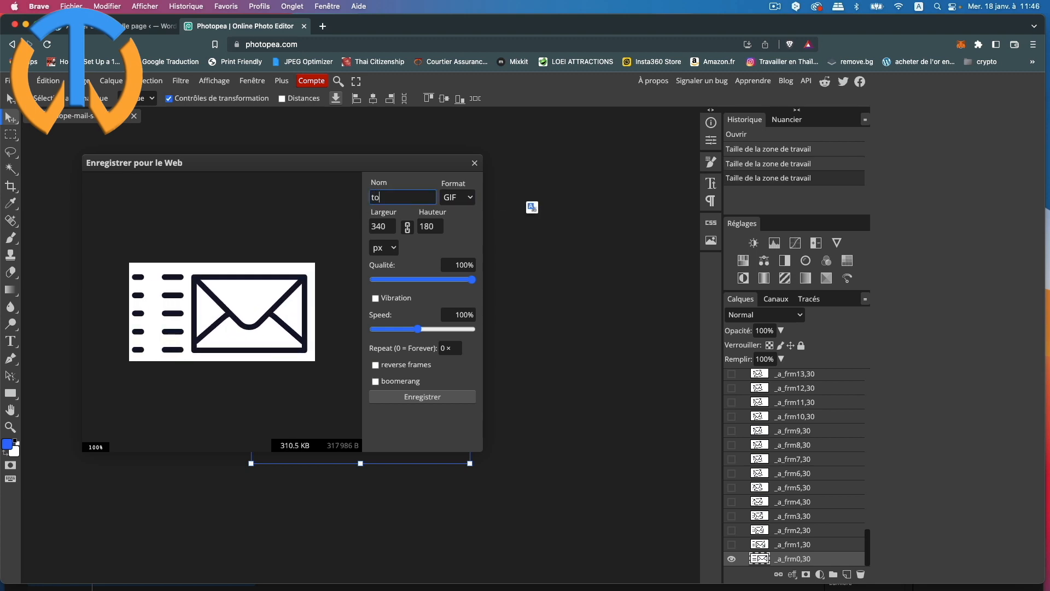
text(top)
text(tutoweb email)
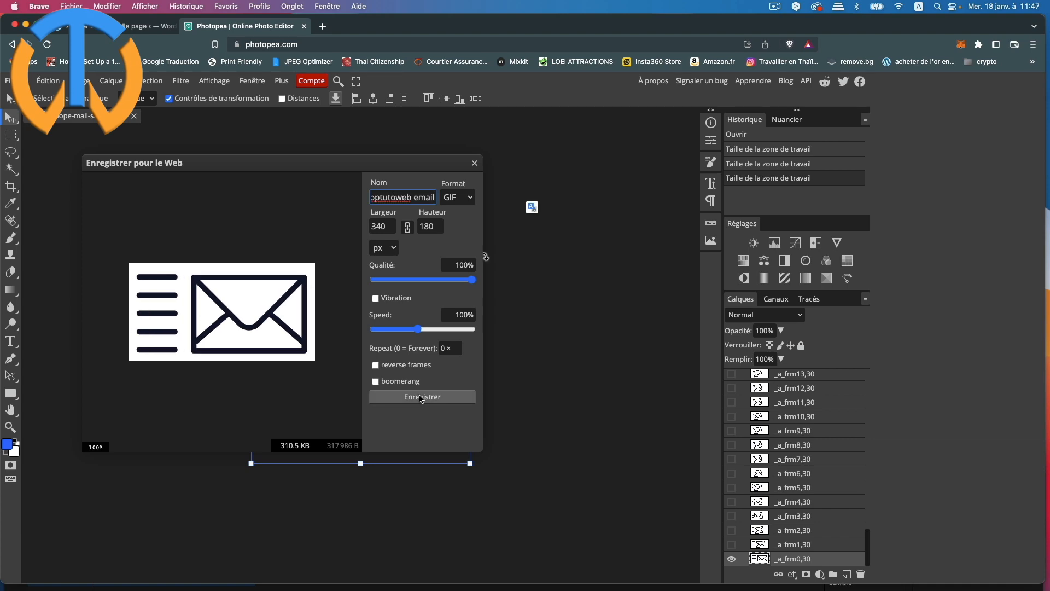
click(422, 398)
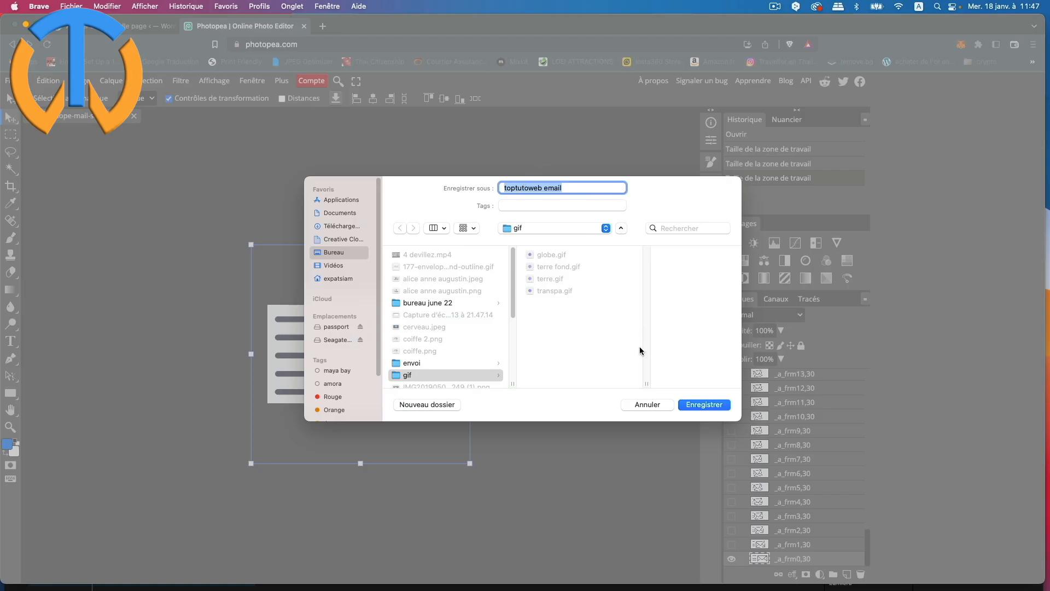
click(699, 406)
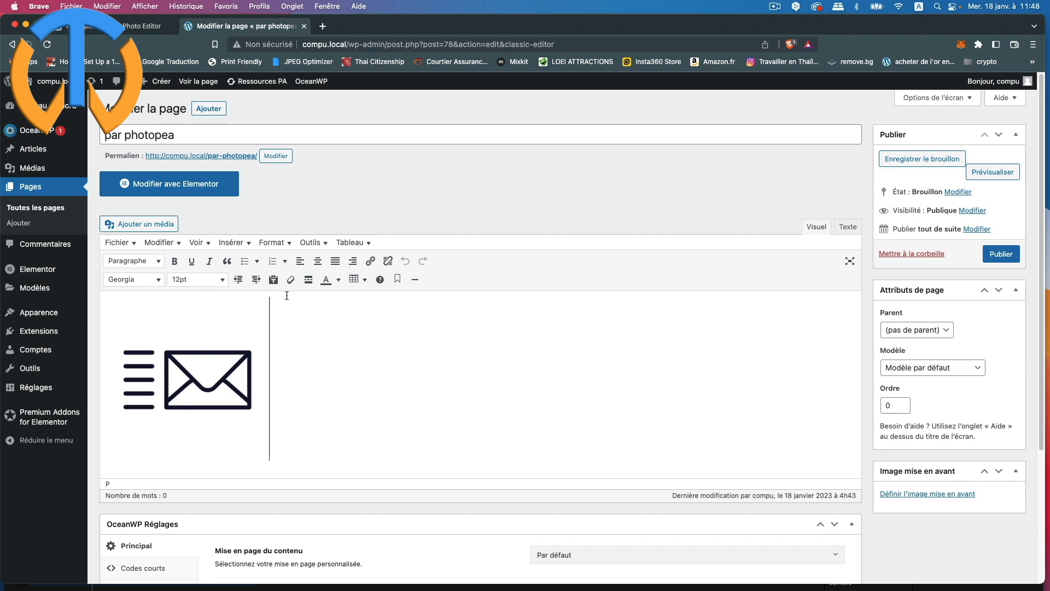
Step: Upload toptutoweb email.gif from the gif folder and insert it beside the older envelope image
click(137, 225)
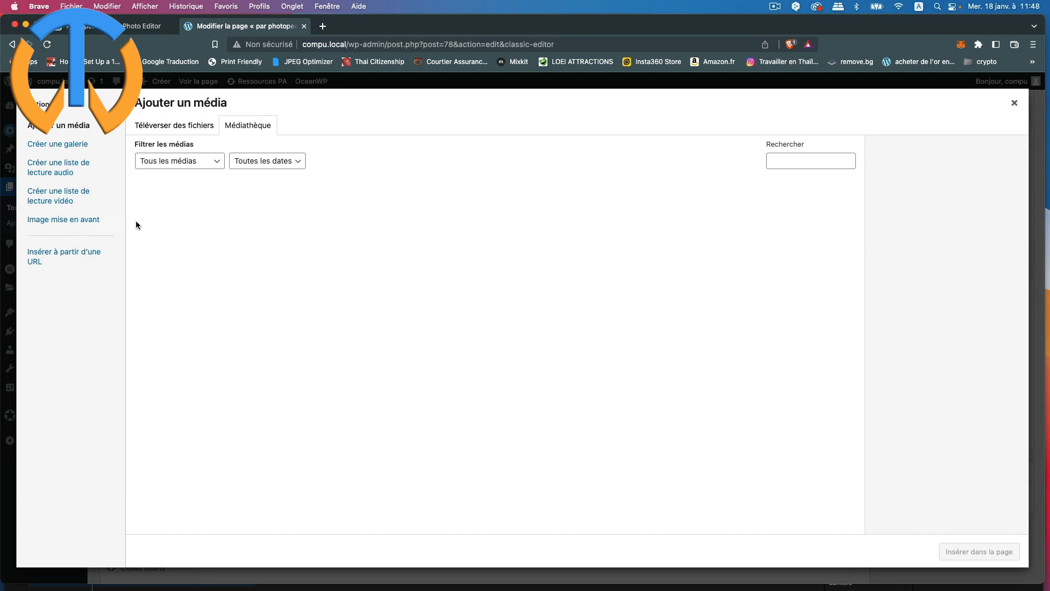
click(172, 133)
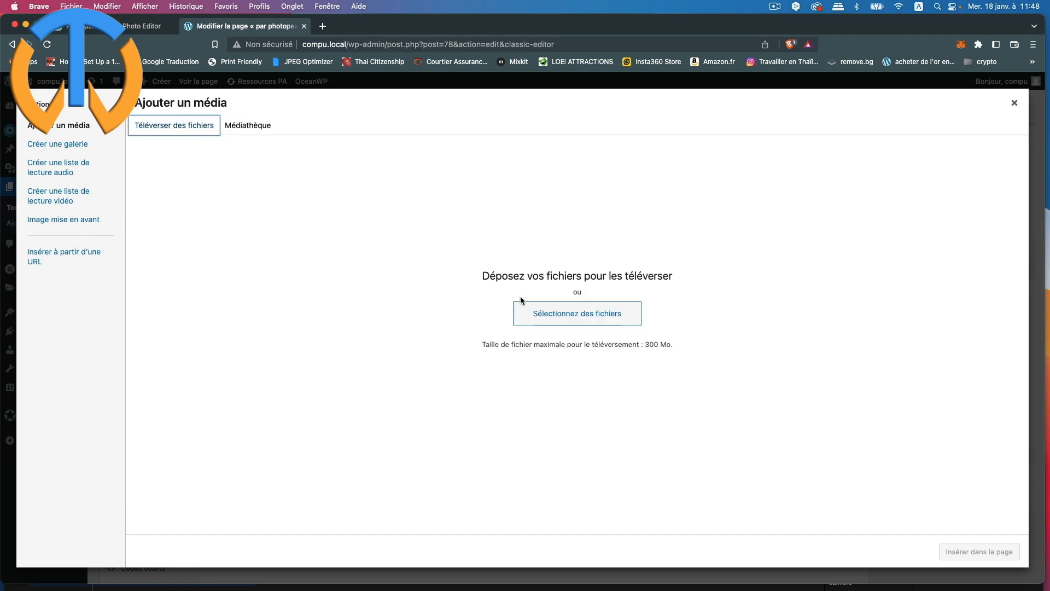
click(553, 315)
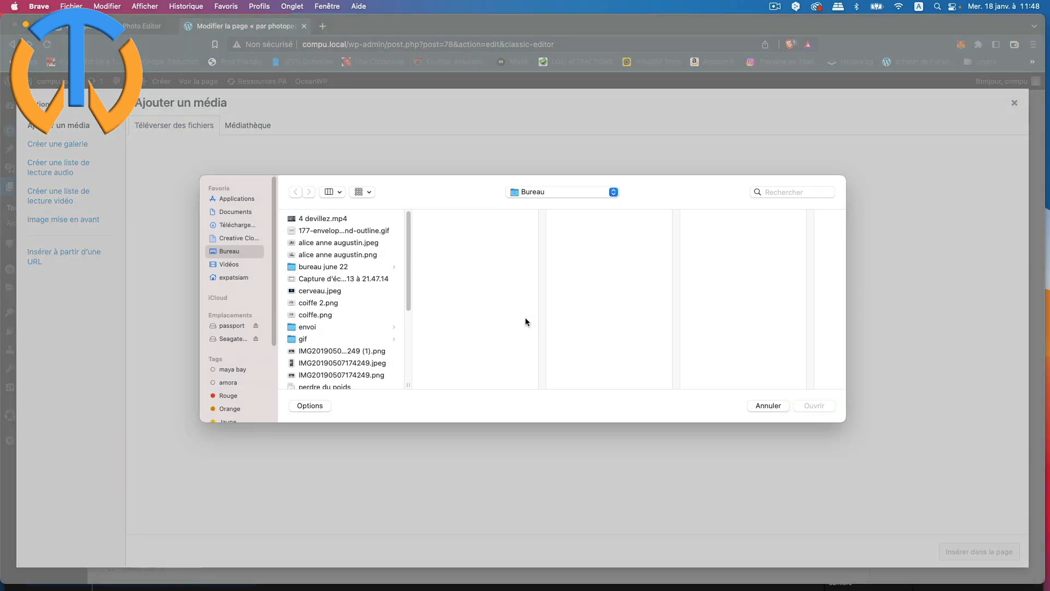
click(304, 339)
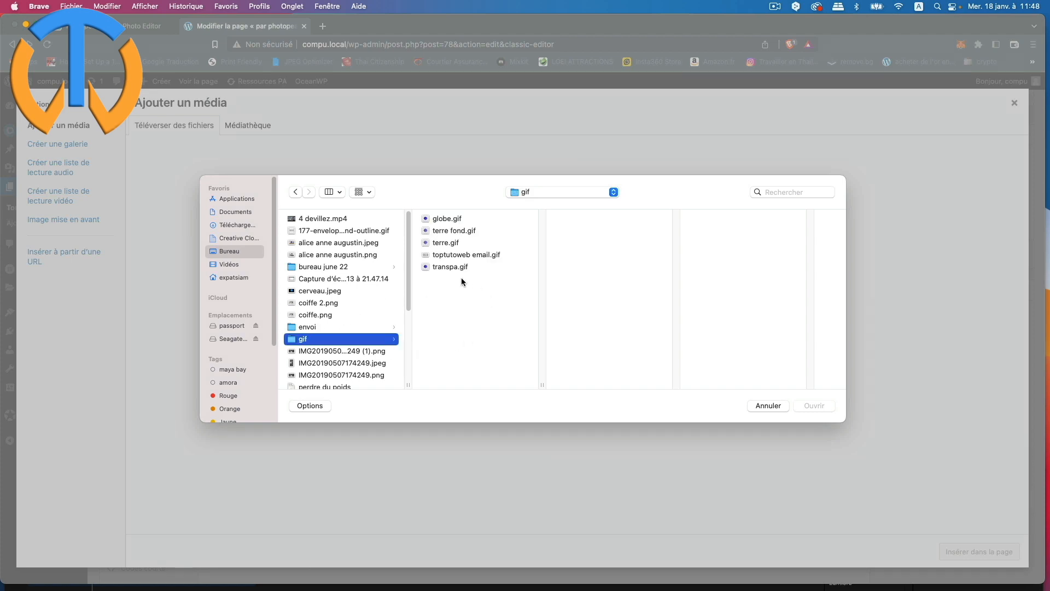
click(455, 255)
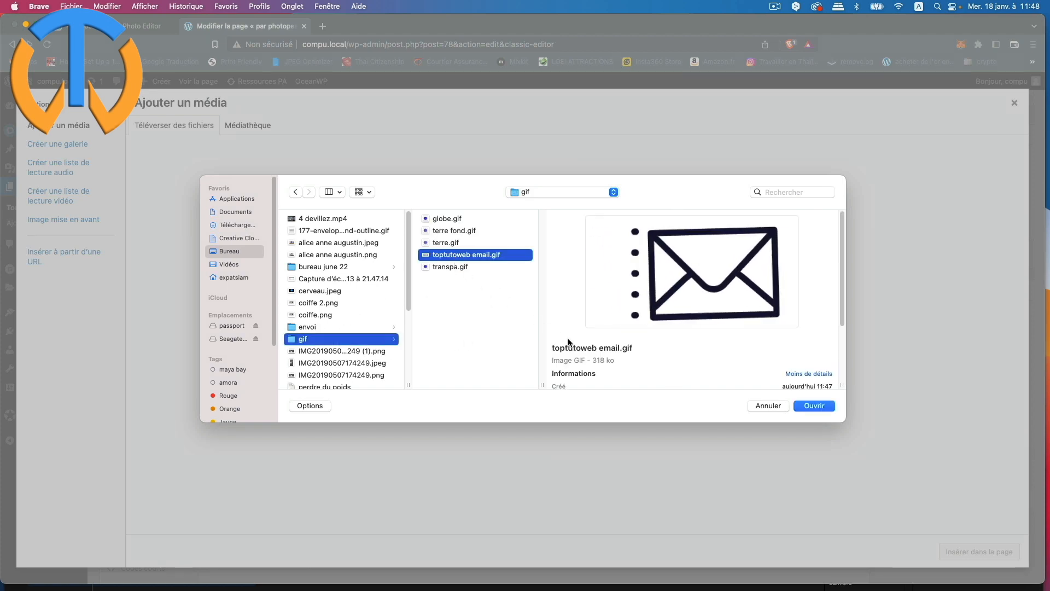
click(817, 406)
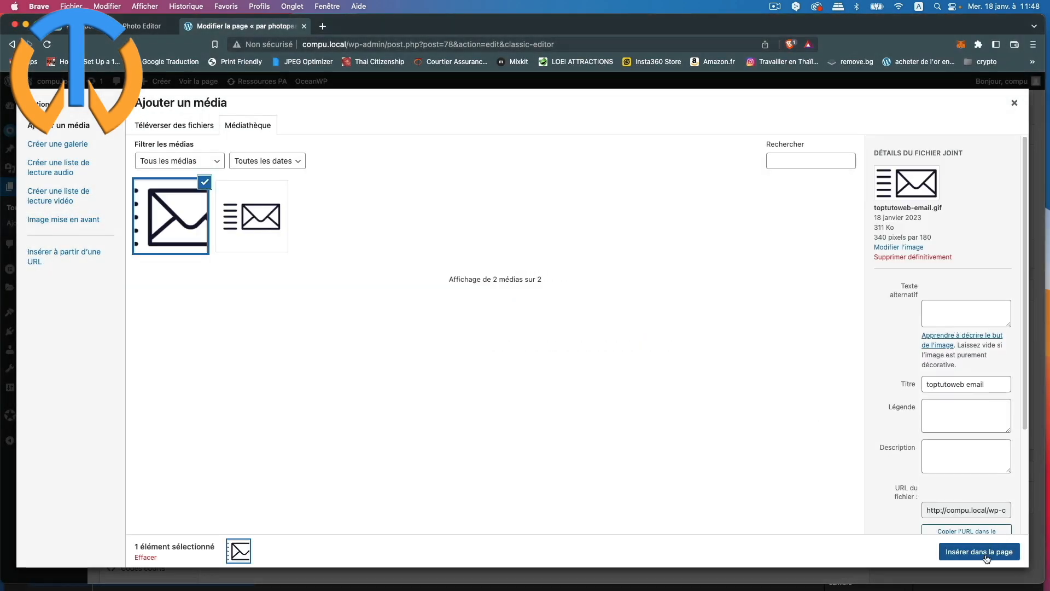
click(987, 553)
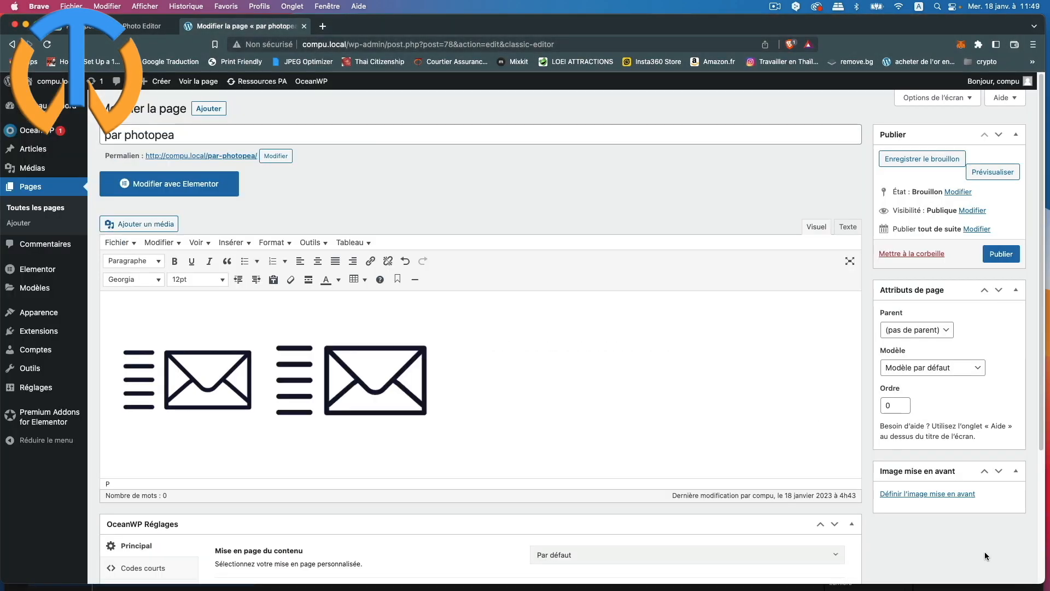
click(244, 318)
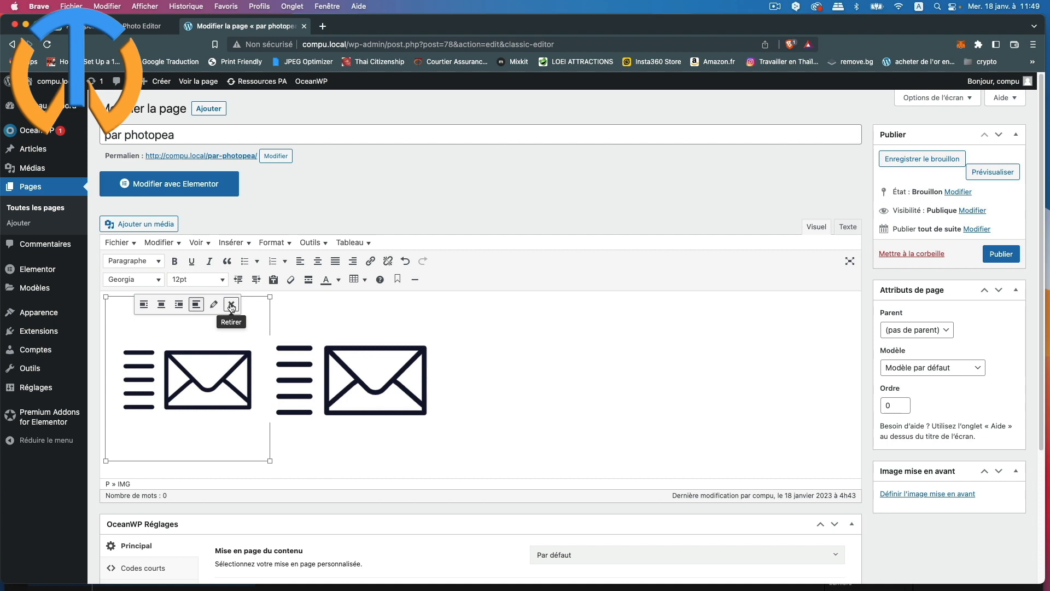
Step: Remove the older envelope image, leaving the toptutoweb email GIF selected for editing
click(232, 306)
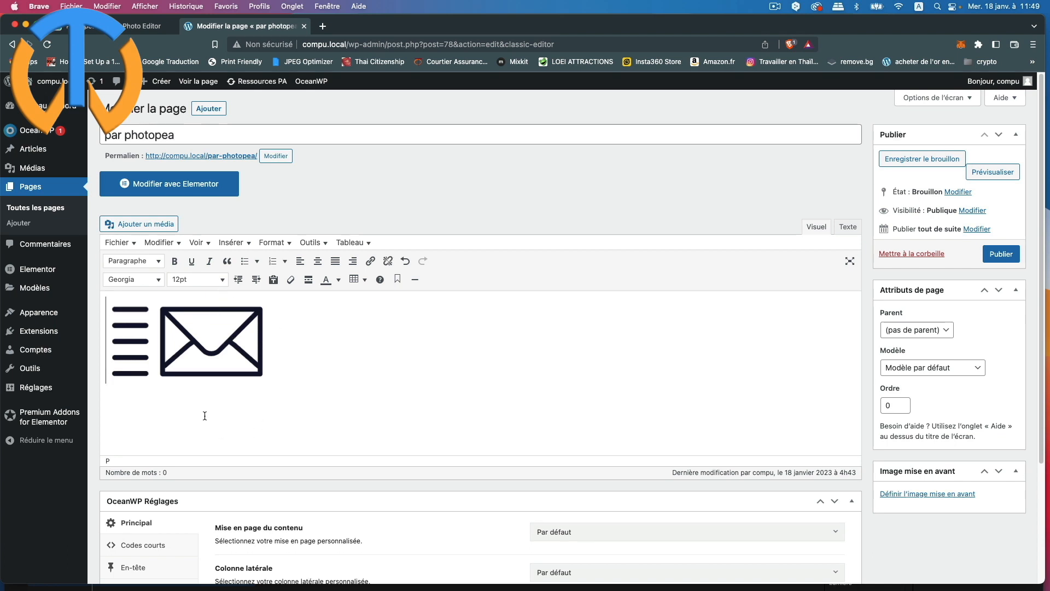
click(207, 351)
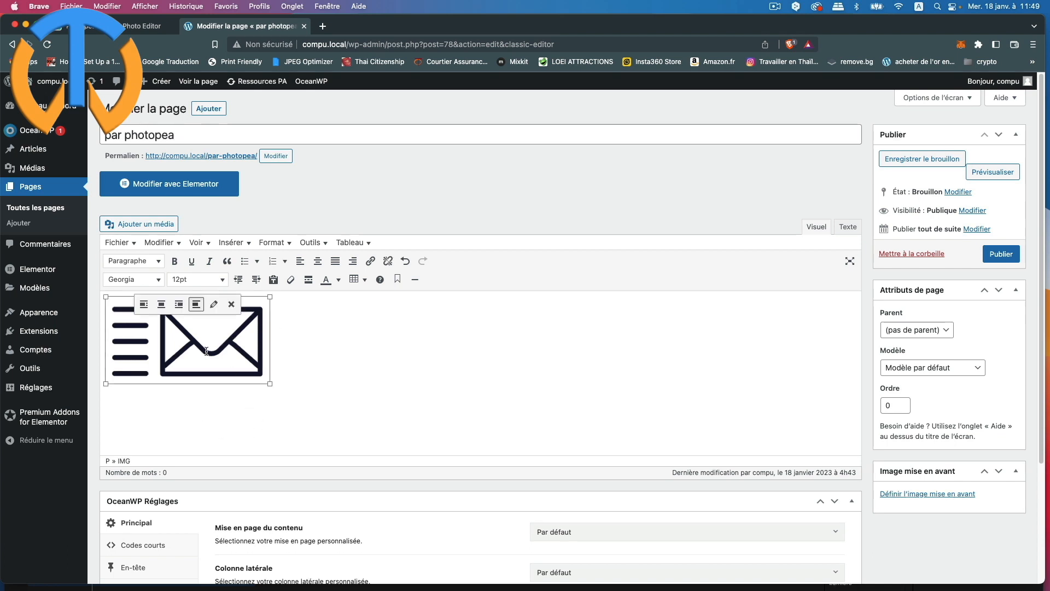
click(214, 305)
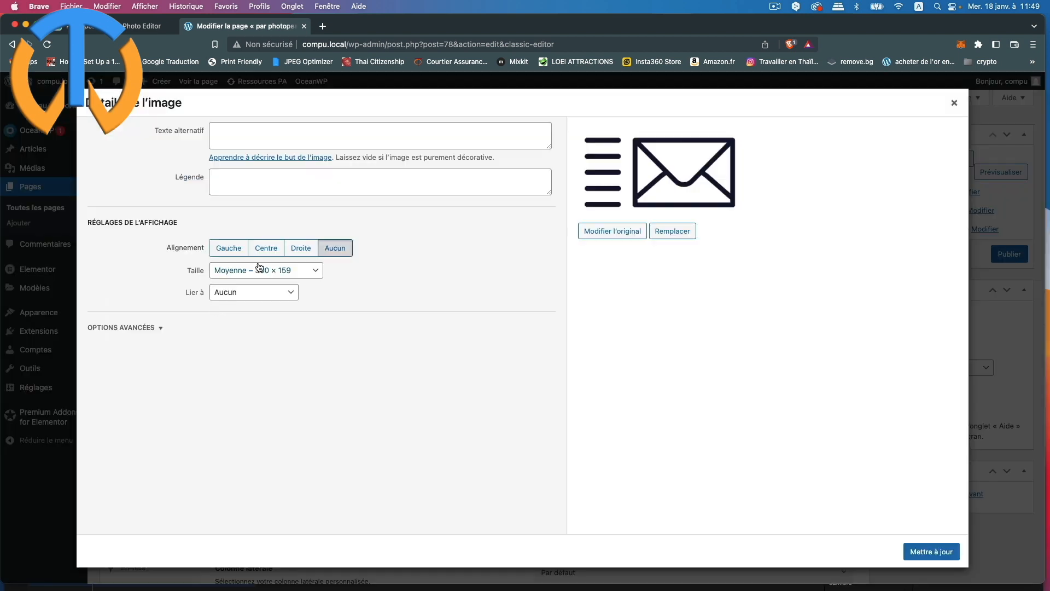
Step: Give the GIF a custom size of 100 × 53 pixels
click(260, 269)
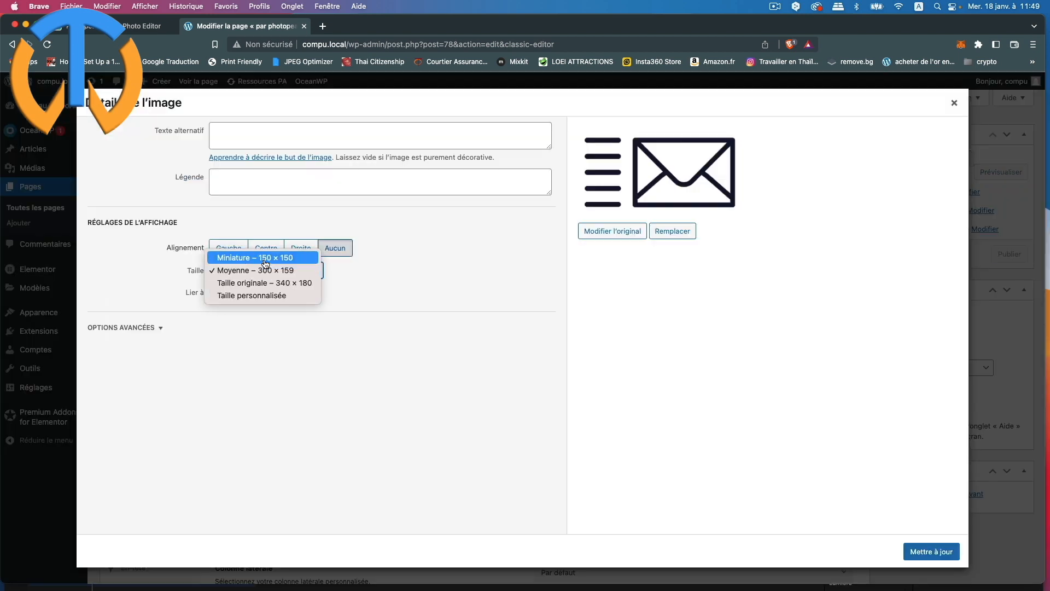
click(280, 296)
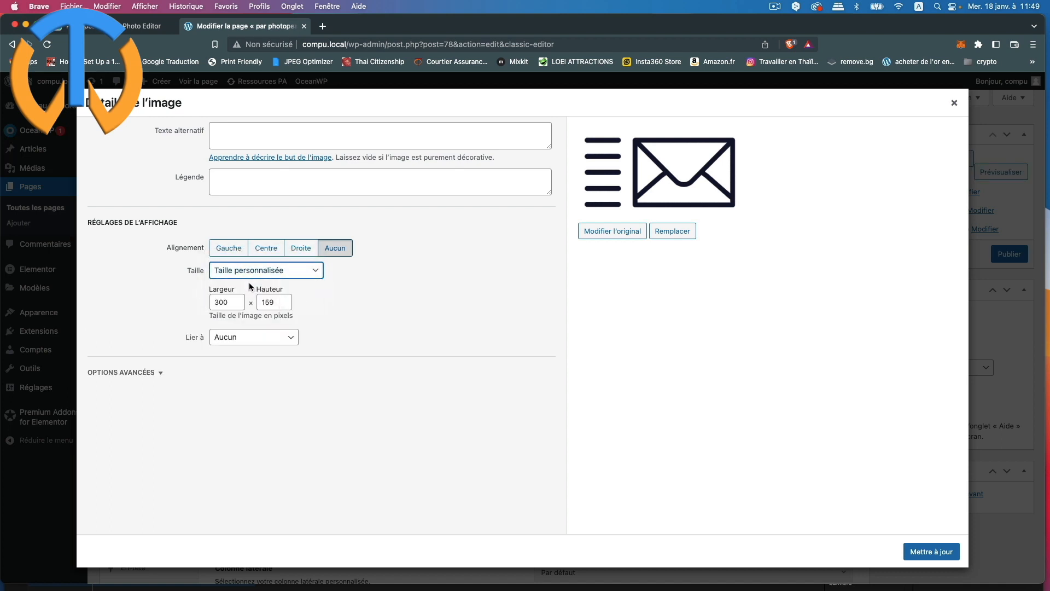
drag(232, 302, 179, 297)
text(10)
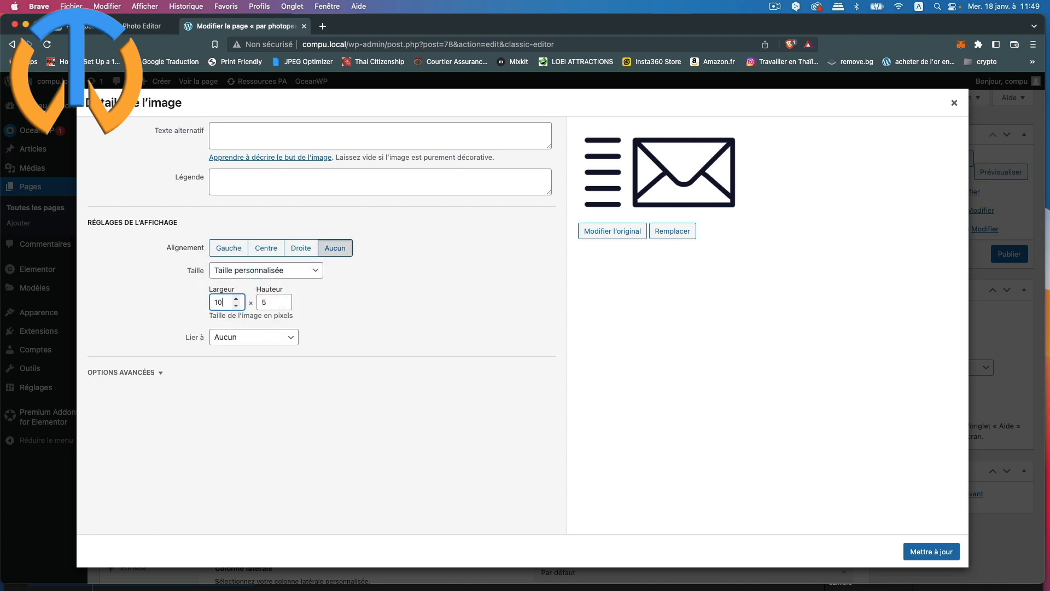
text(0)
Step: Link the image to a custom mailto address and apply the changes
click(277, 339)
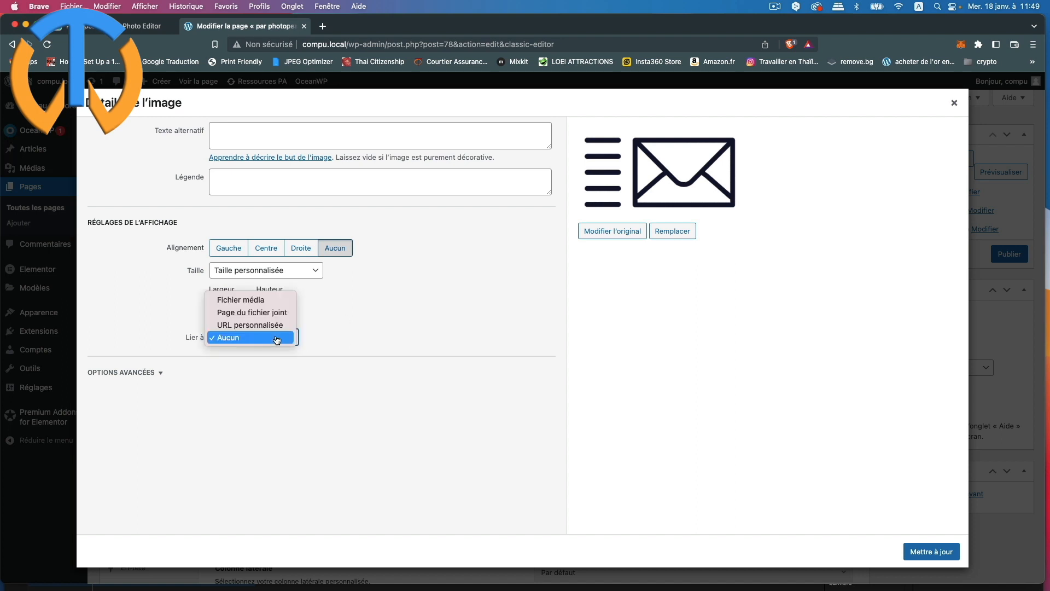
click(275, 327)
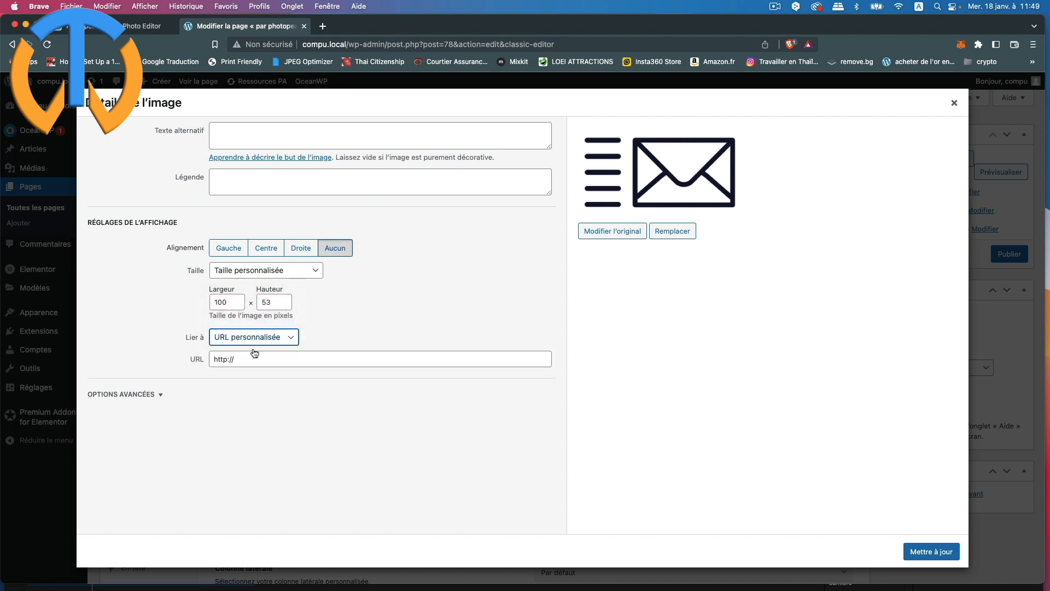
drag(246, 359, 202, 361)
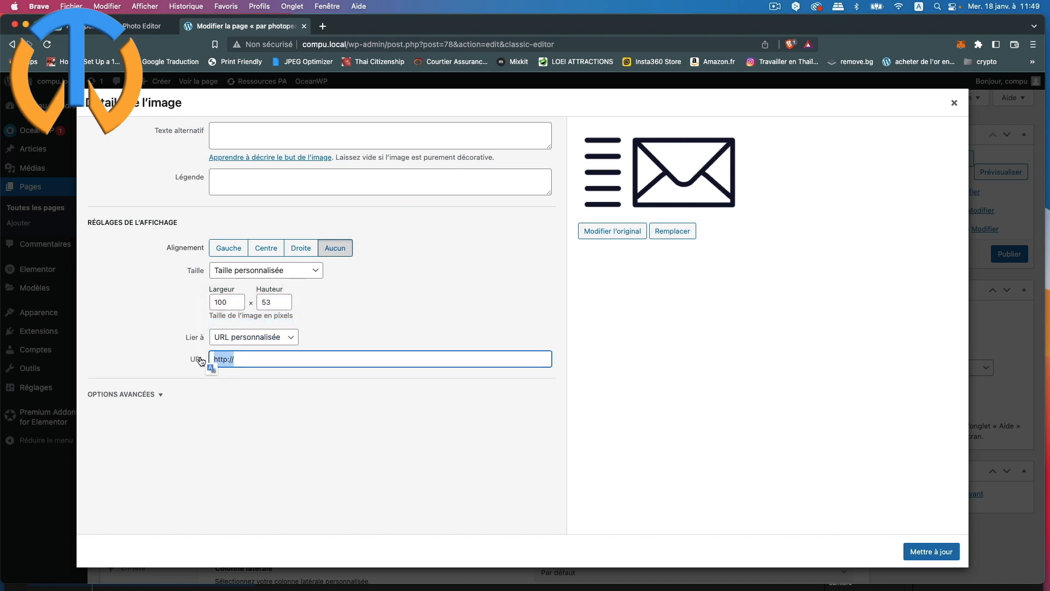
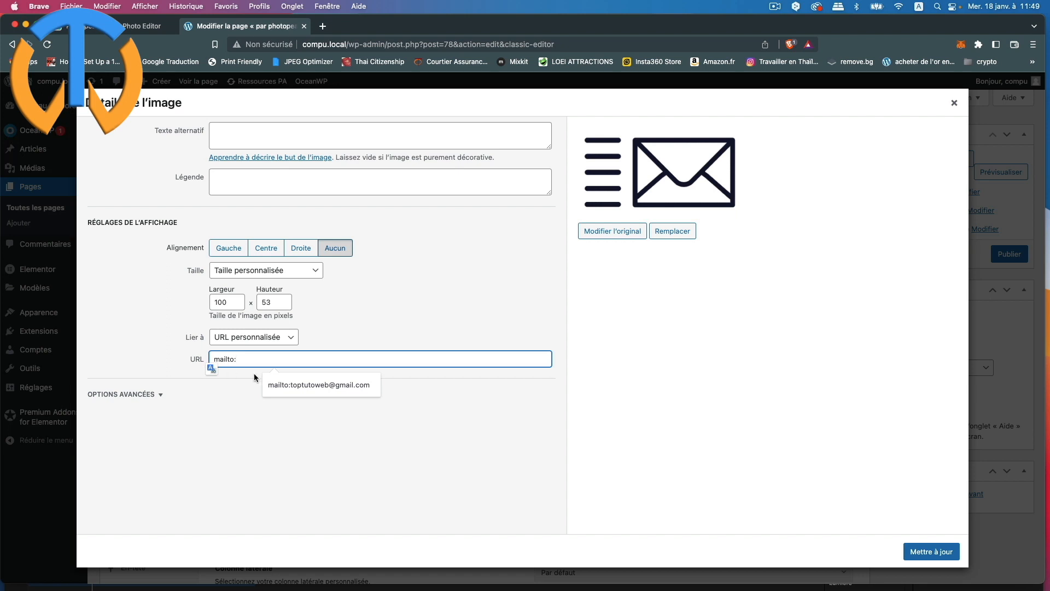
click(319, 385)
click(324, 398)
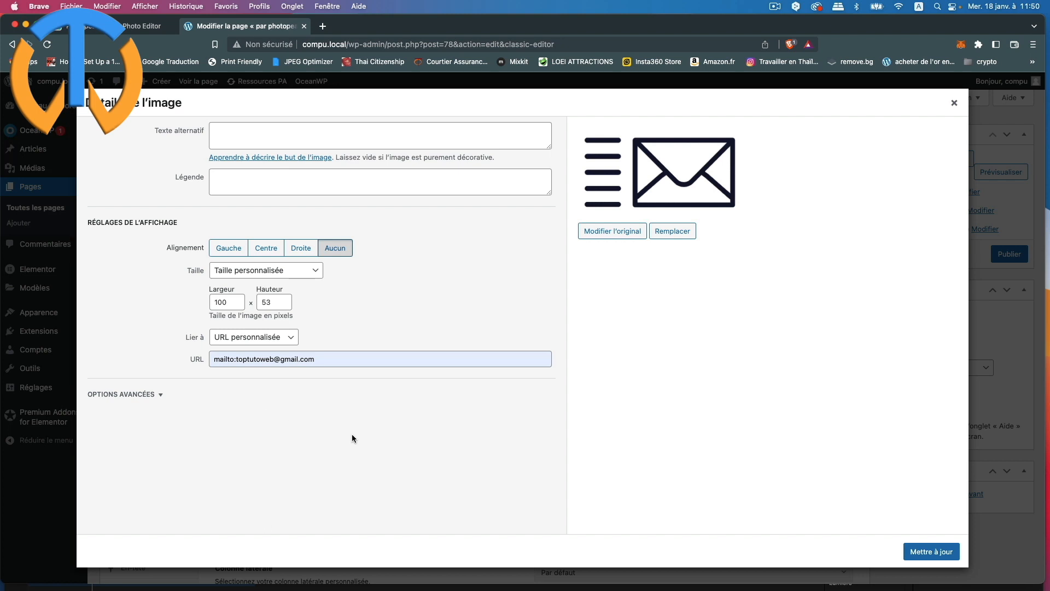
click(921, 552)
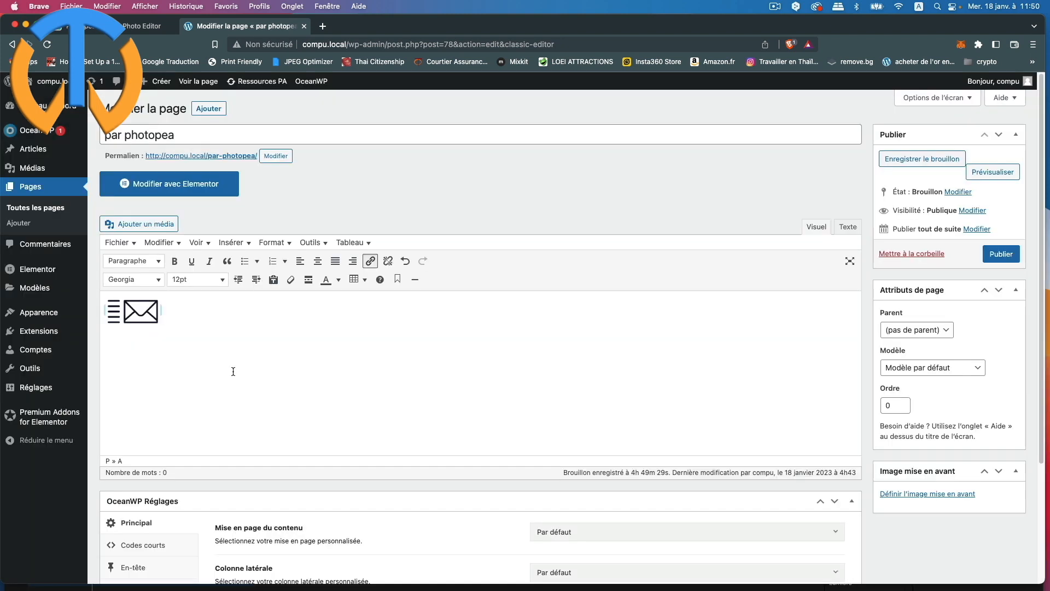